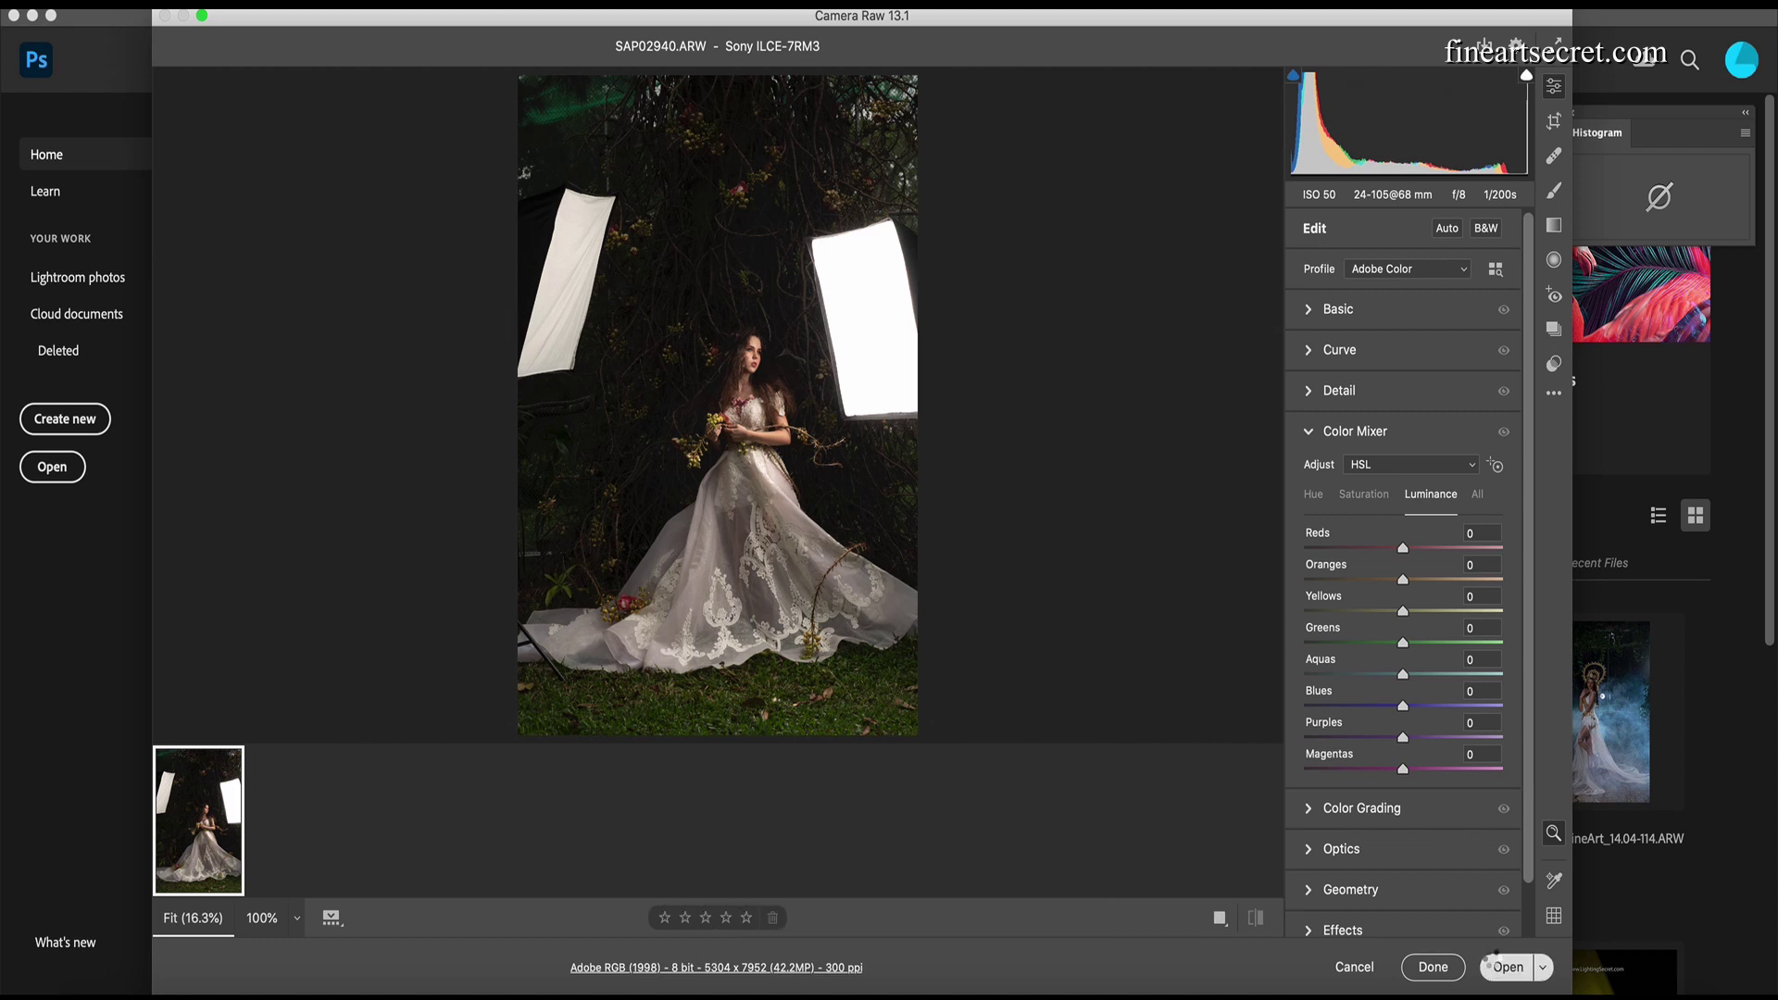
Open the adjusted SAP02940.ARW raw photo from Camera Raw into Photoshop
left_click(1500, 964)
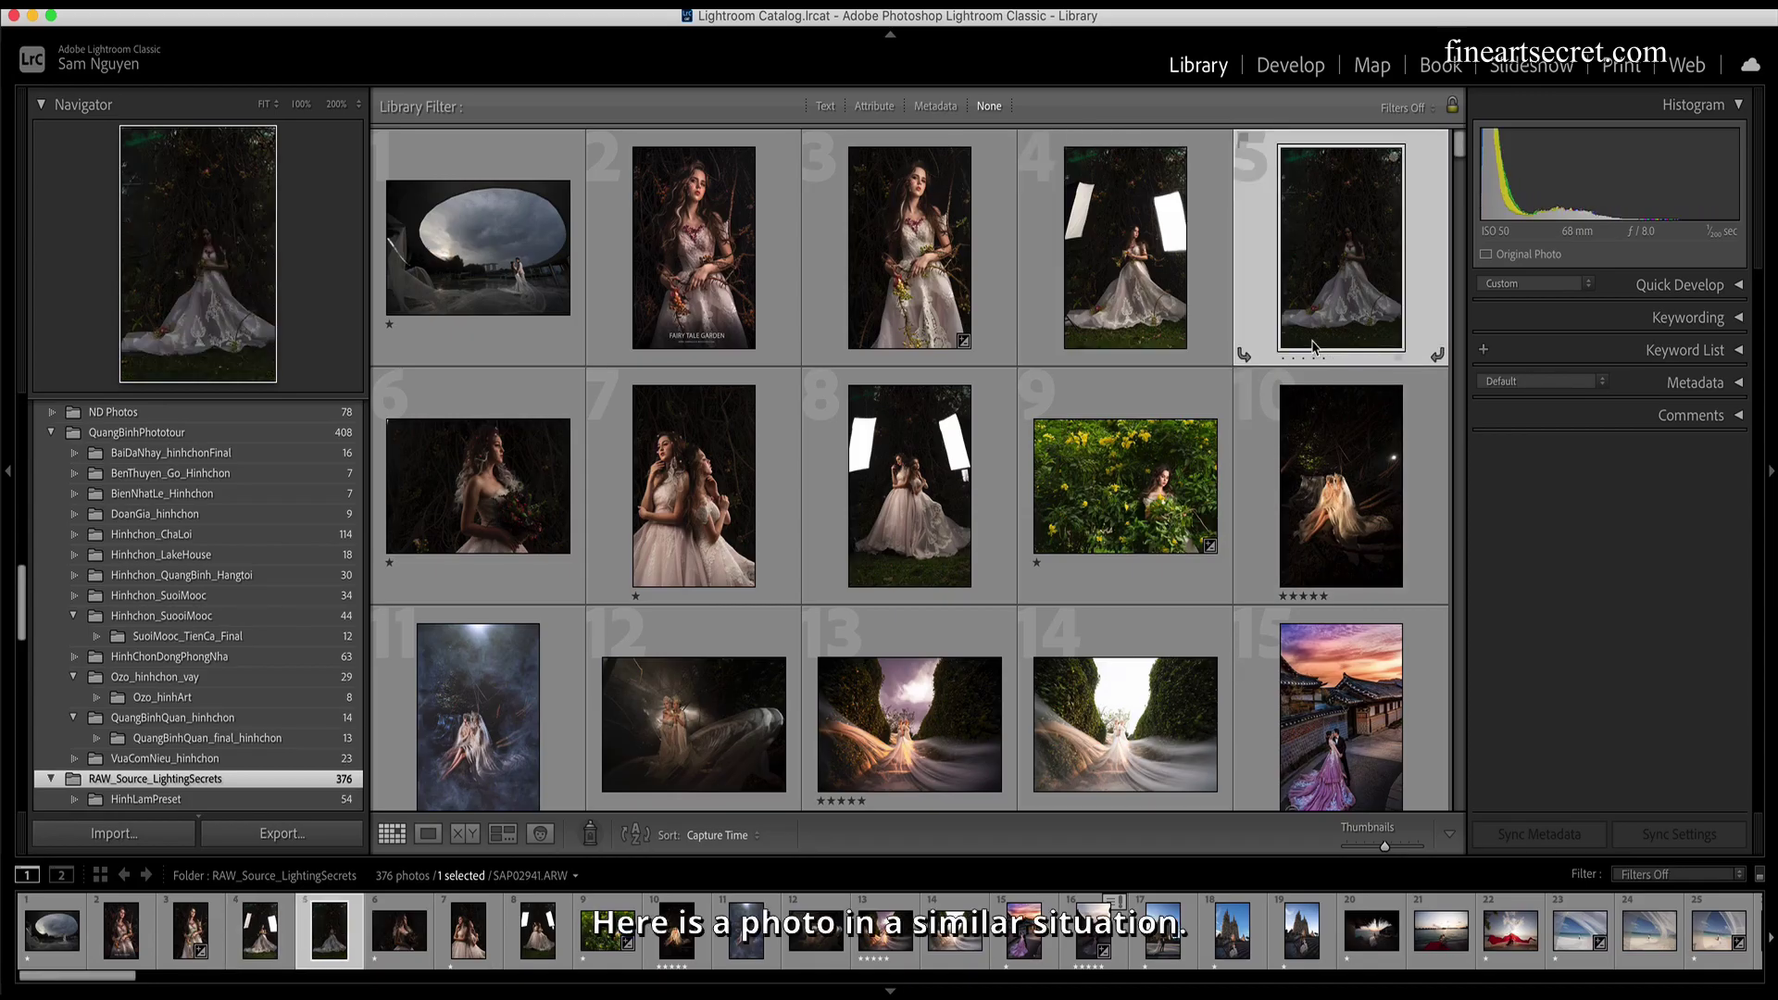
Send the similar darker shot SAP02941.ARW from Lightroom to Photoshop with Cmd+E
key("super+e")
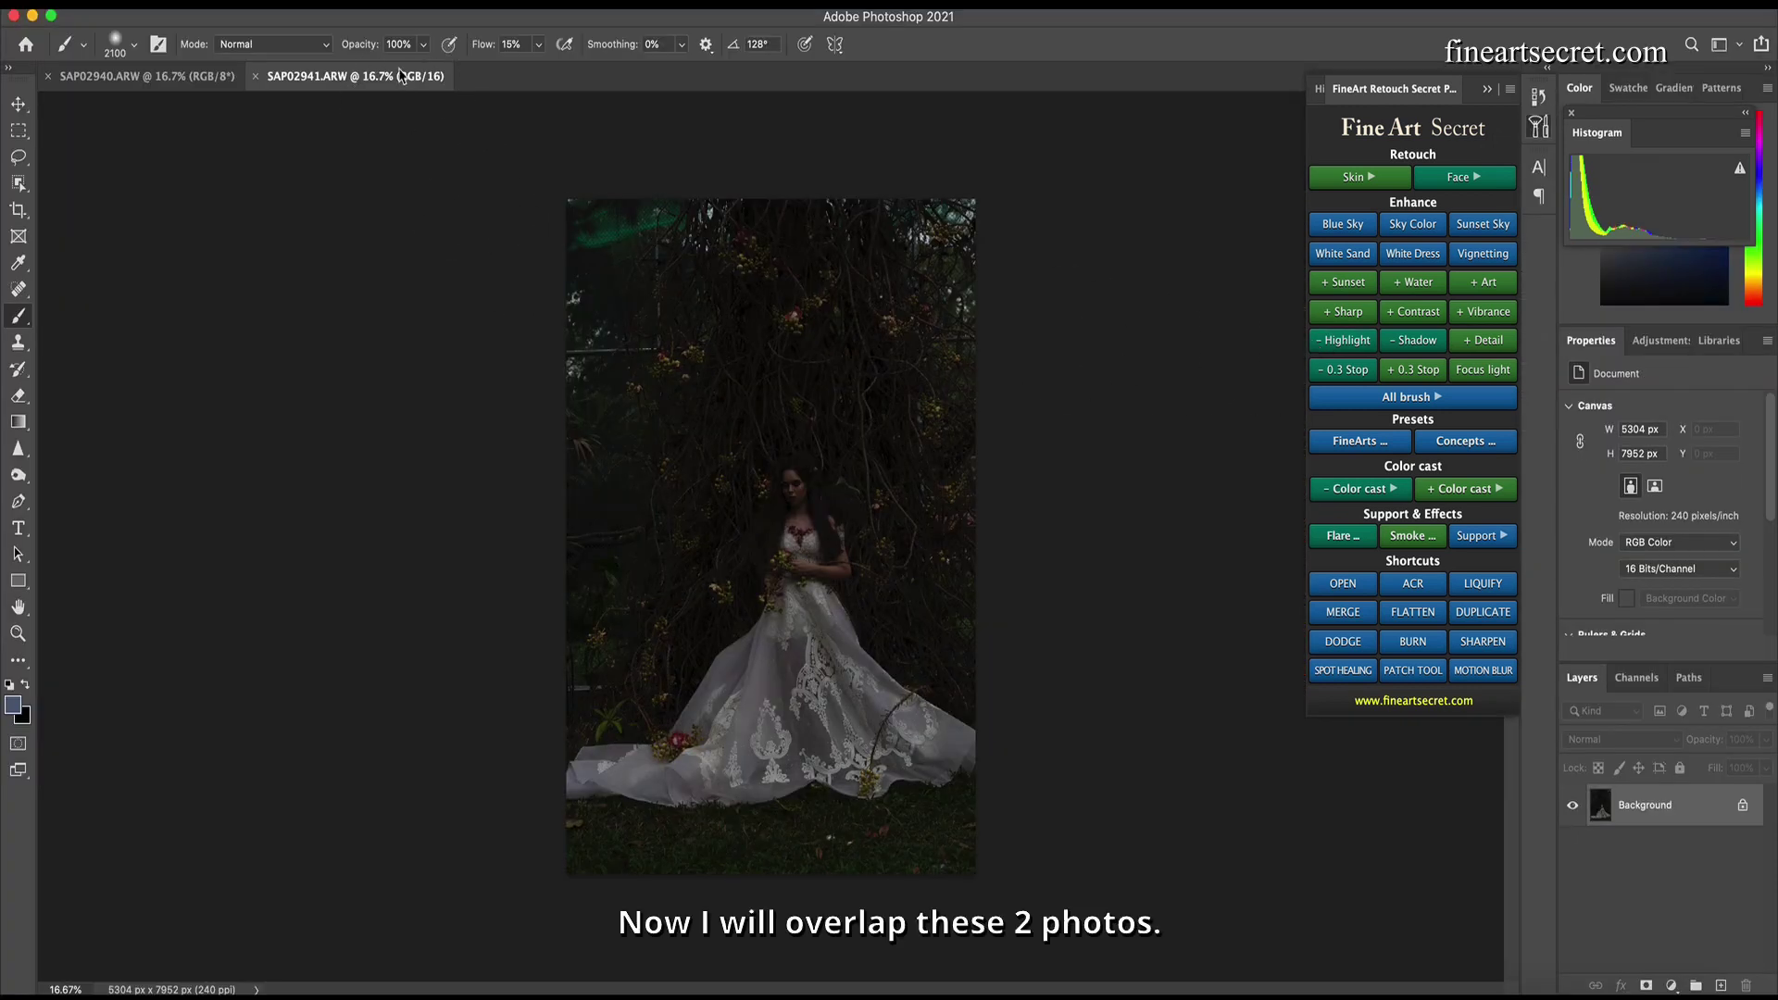
Float SAP02941 into its own window and duplicate SAP02940's Background layer
left_click_drag(352, 76, 543, 269)
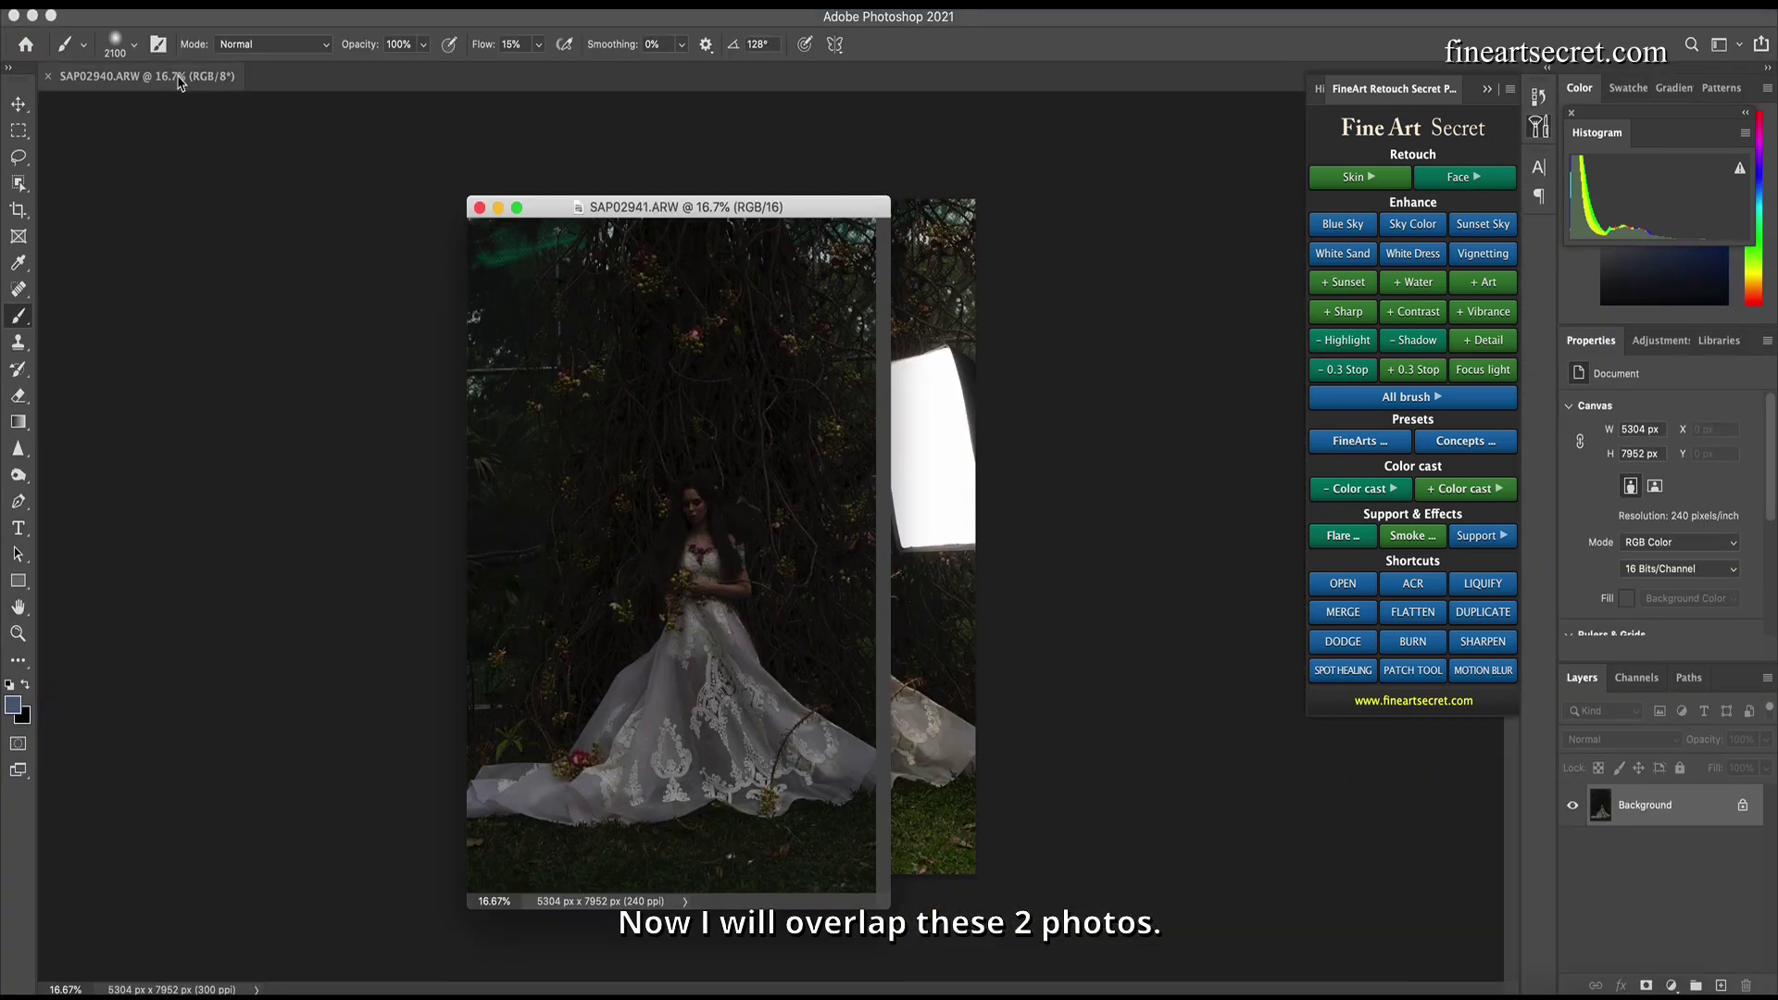
left_click(178, 82)
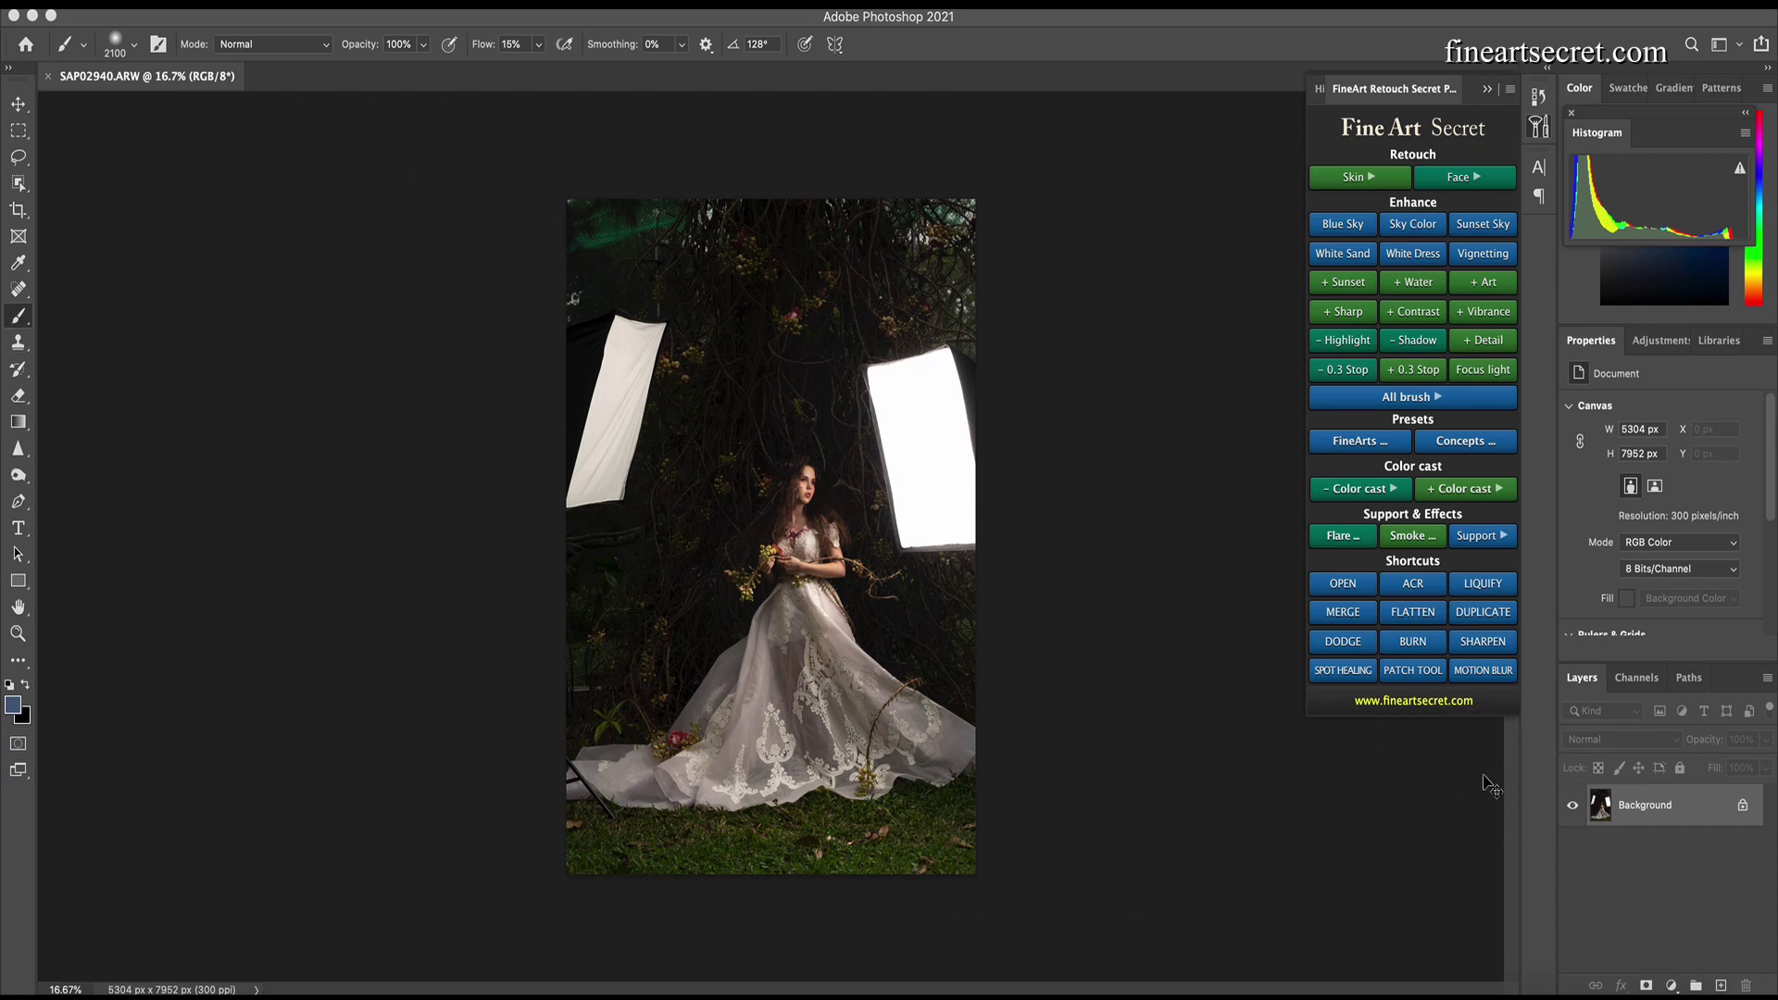
key("super+j")
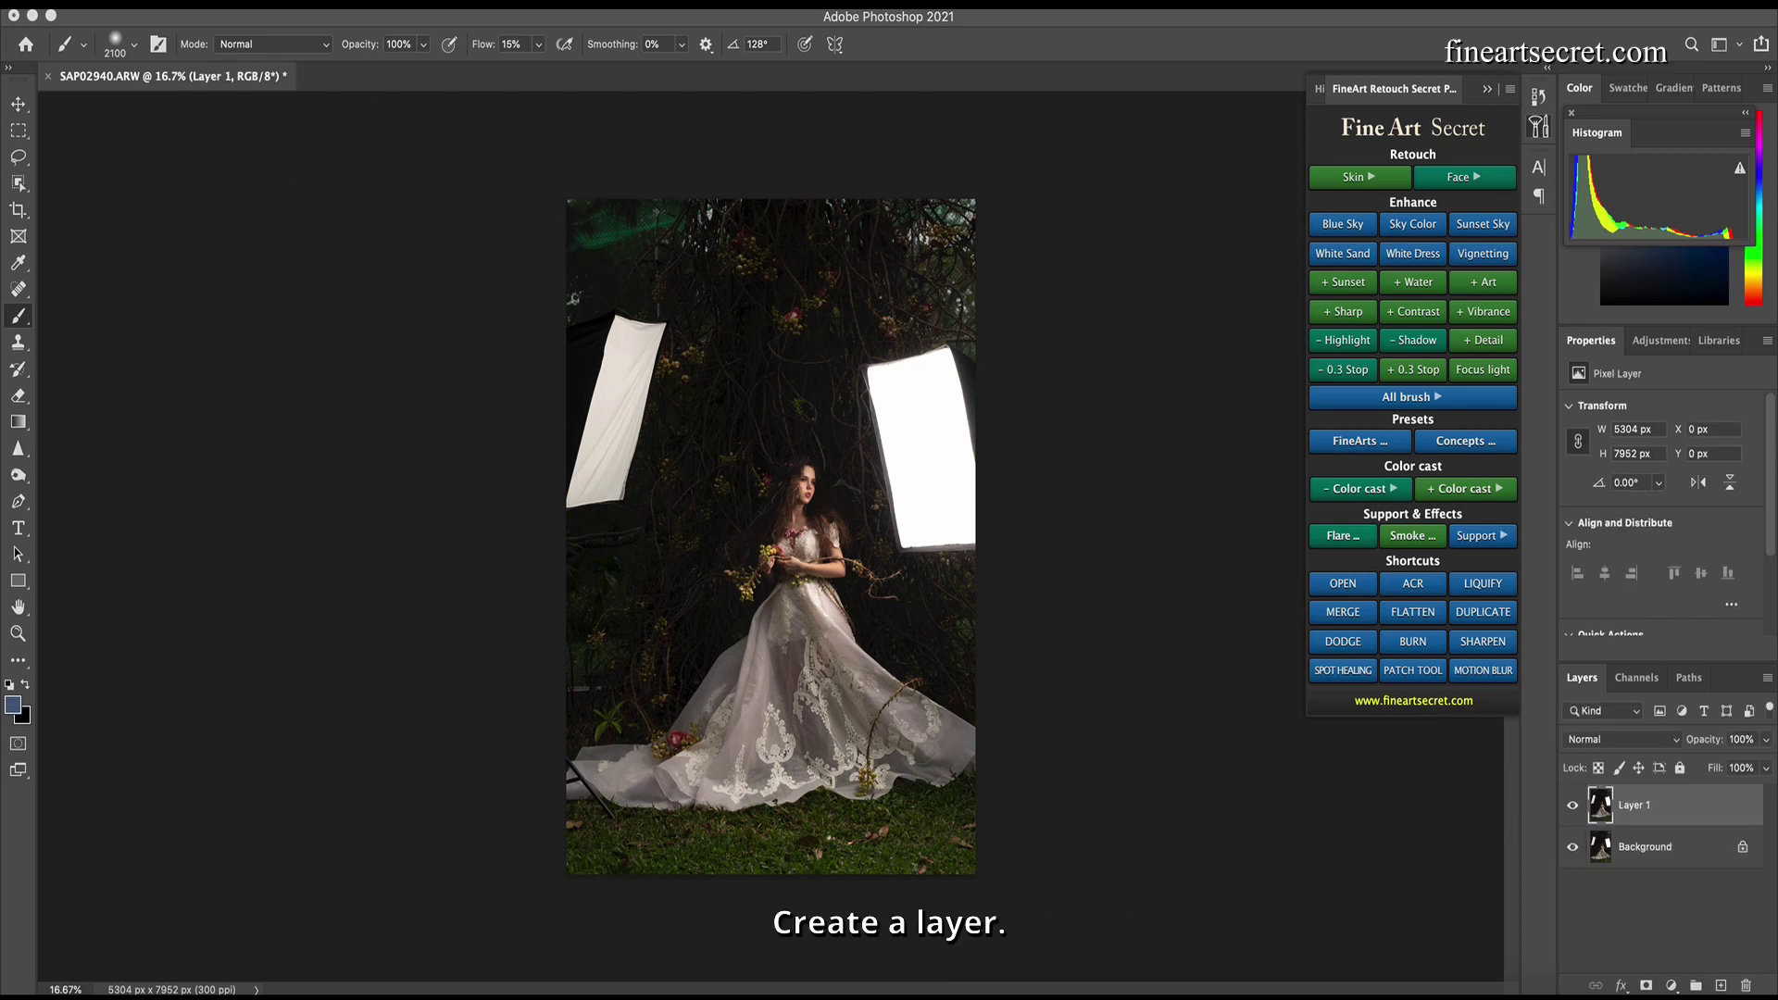
Copy the light-free SAP02941 shot onto SAP02940 as Layer 2, aligned to the canvas edges
left_click(613, 11)
left_click(724, 839)
left_click_drag(758, 209, 1214, 204)
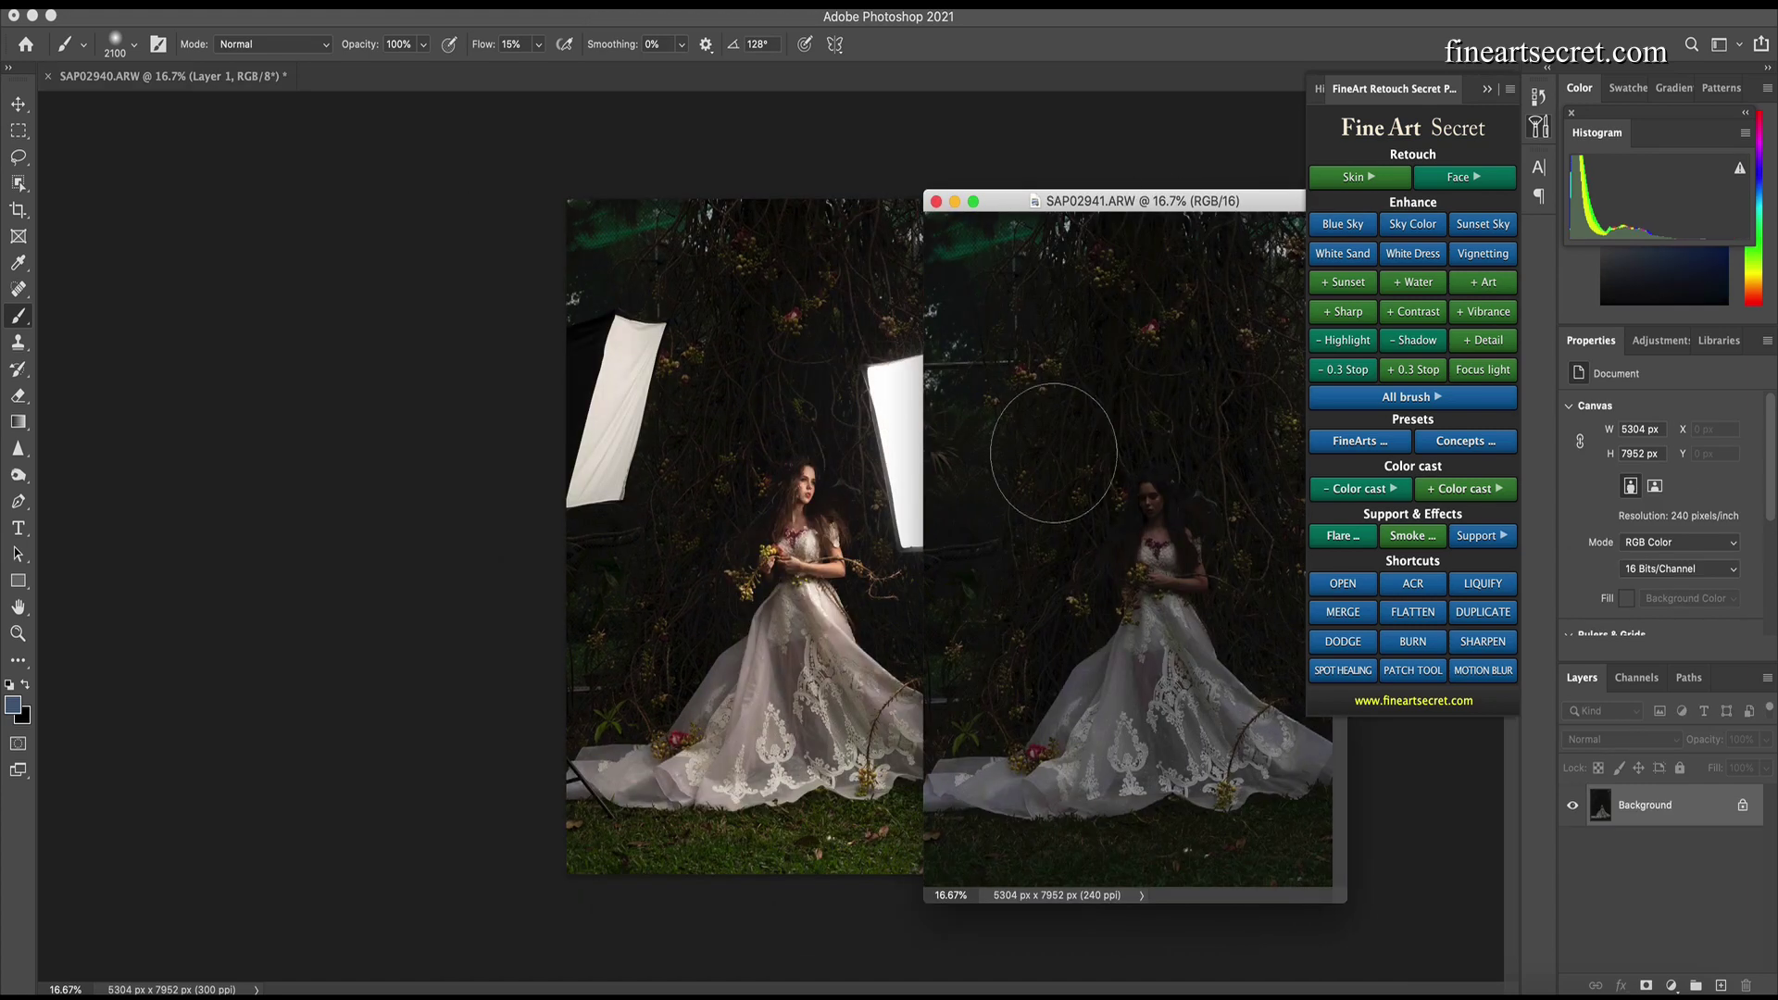
key("v")
left_click_drag(1054, 451, 736, 417)
left_click(1011, 371)
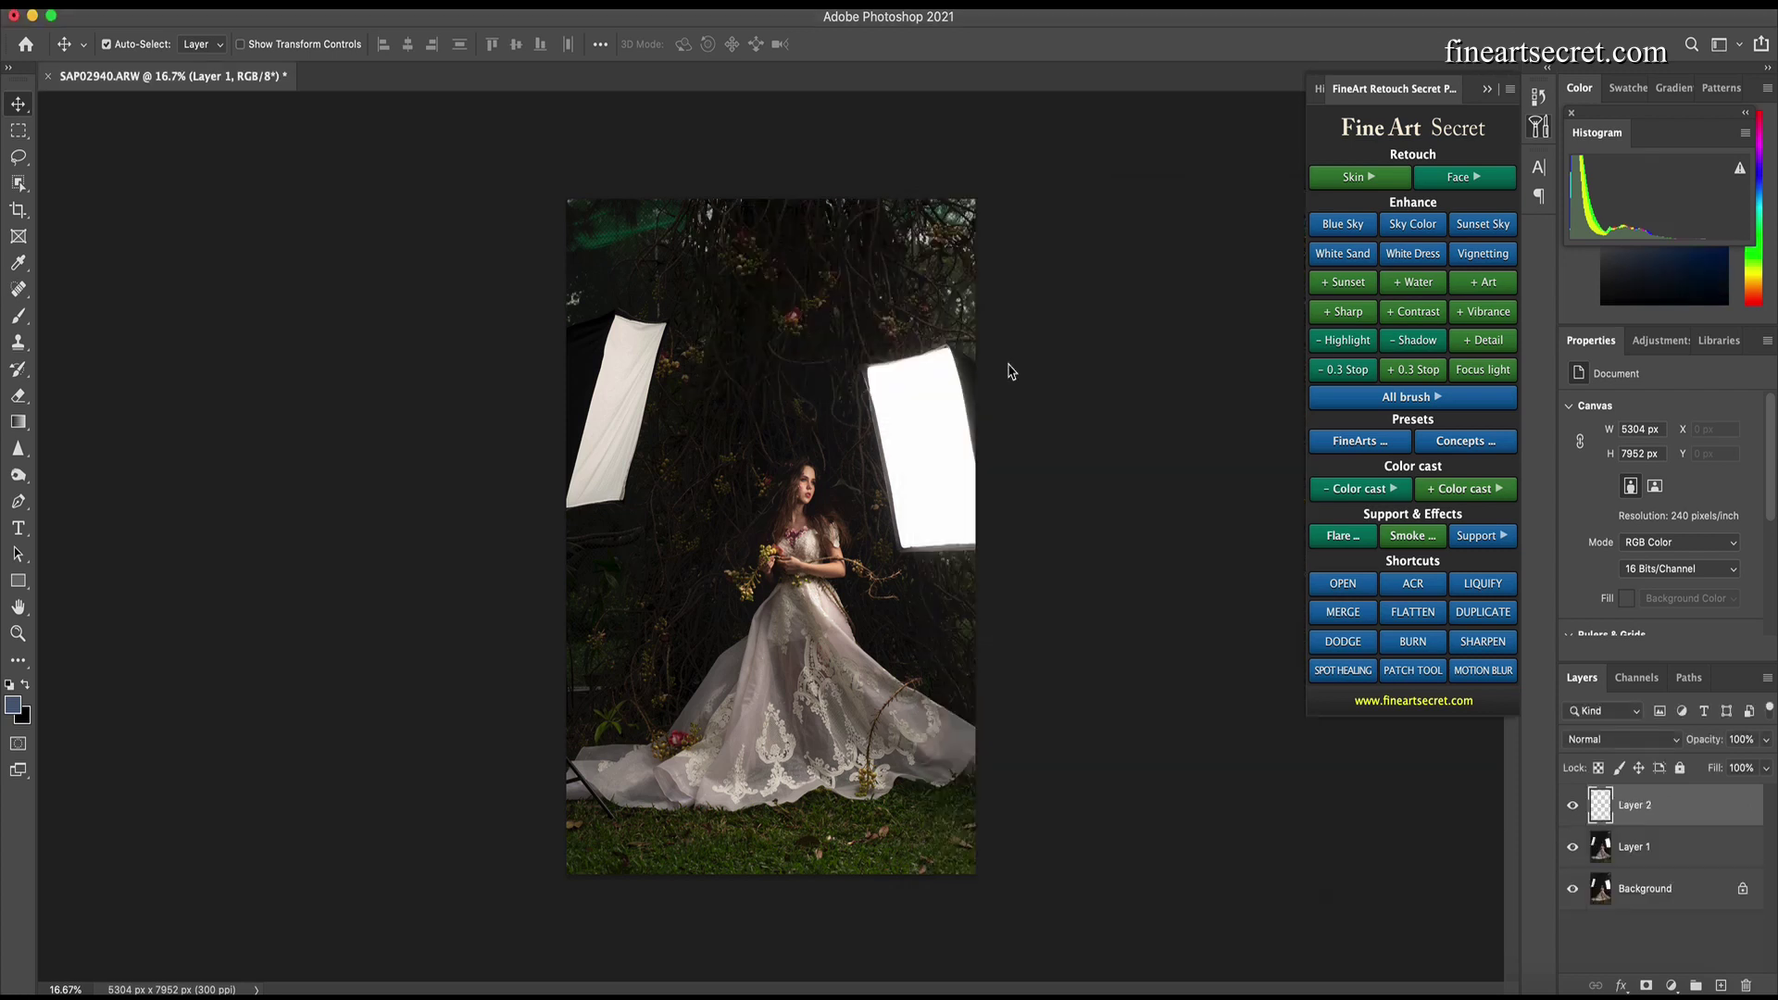
left_click_drag(810, 505, 787, 523)
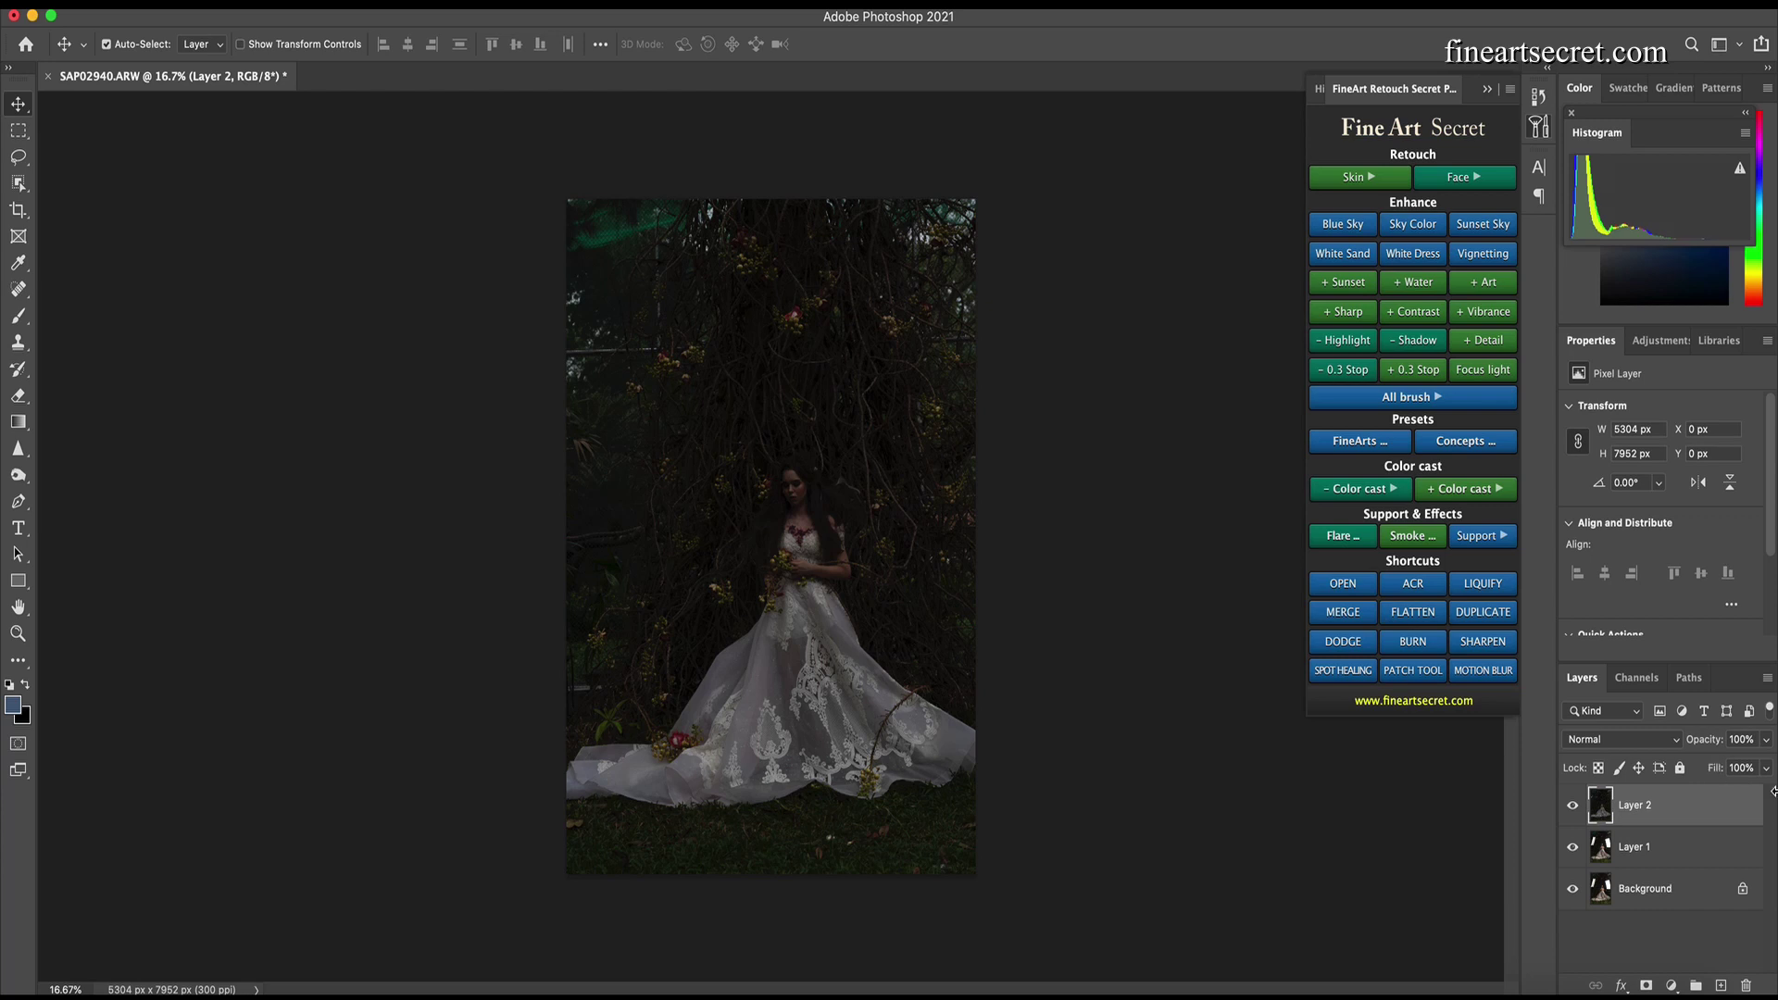
Add a mask to Layer 2 and paint back the lit face and upper dress at 100% flow
left_click(1644, 986)
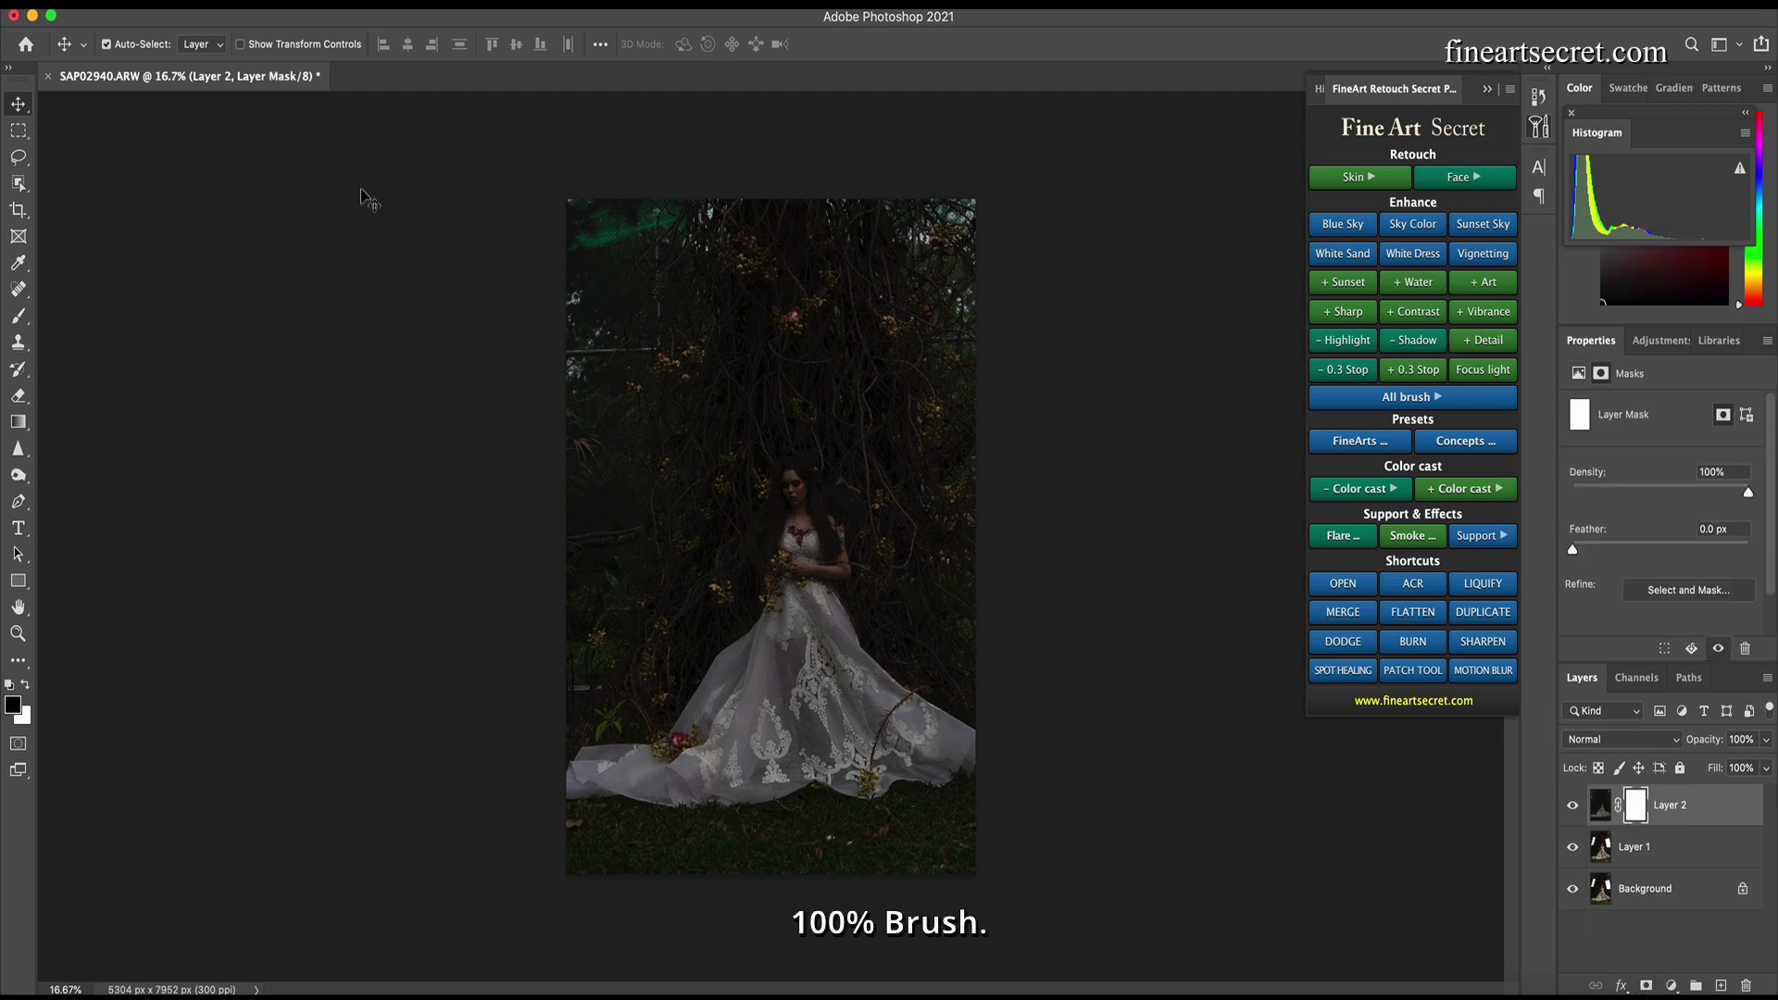
key("b")
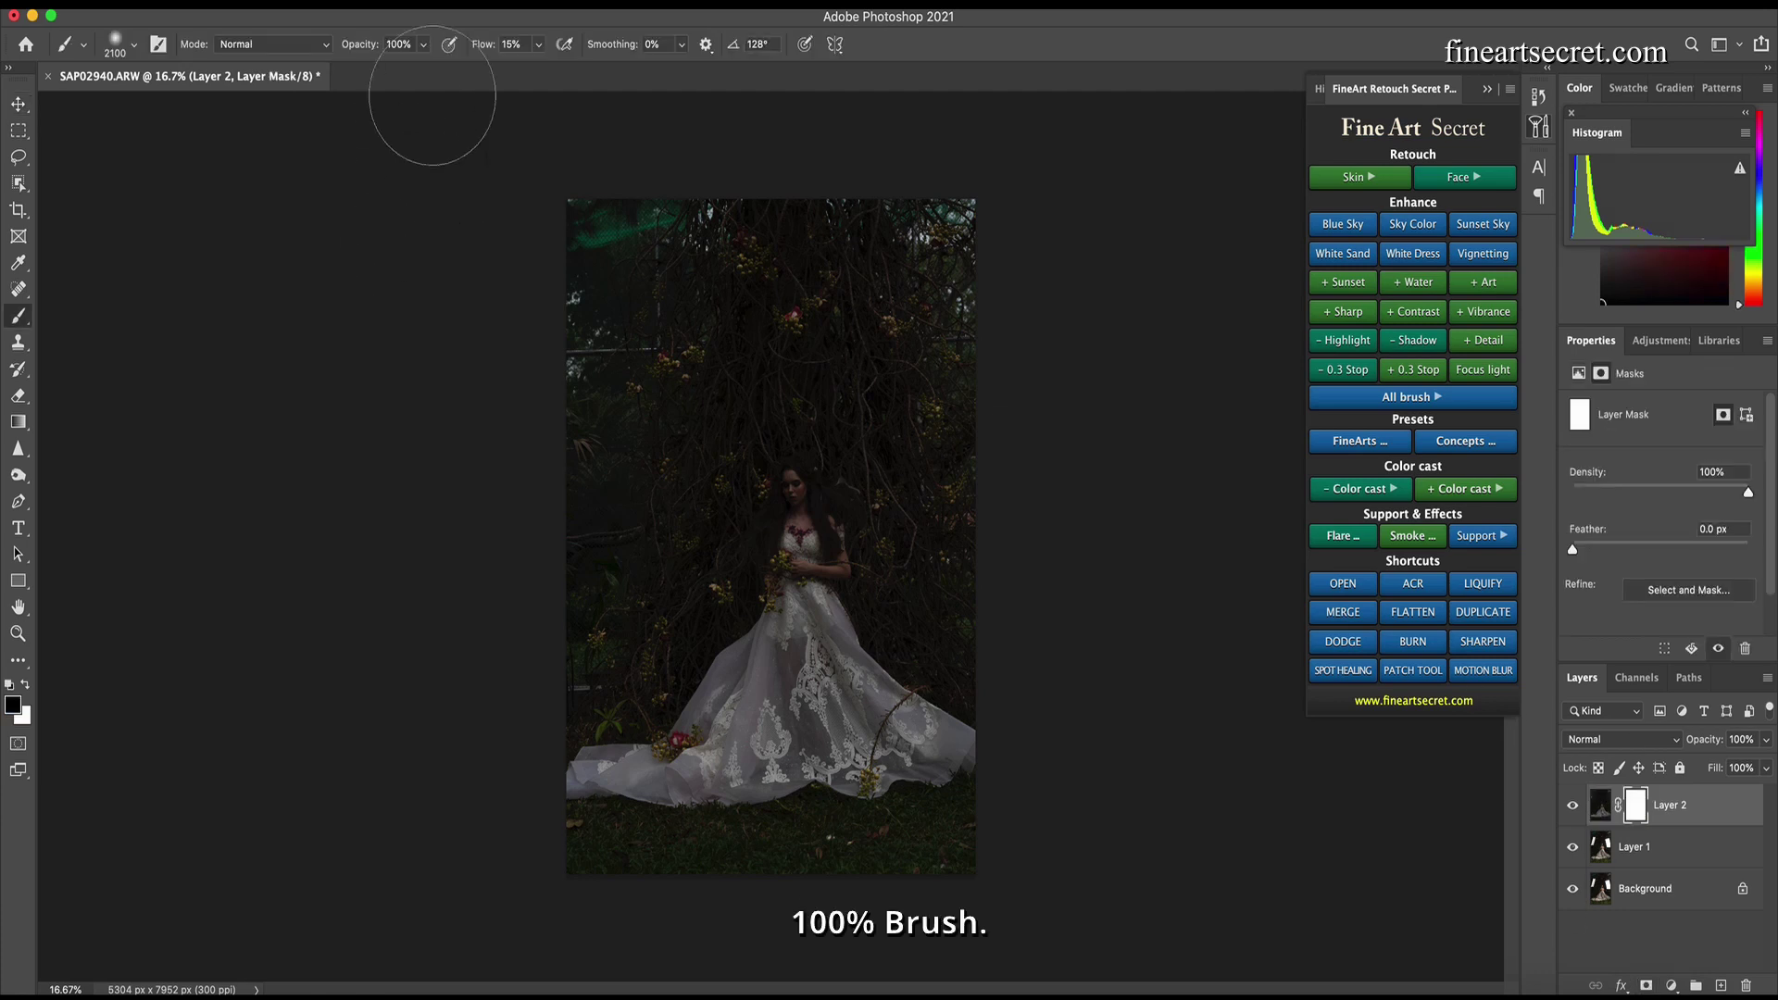
left_click(539, 45)
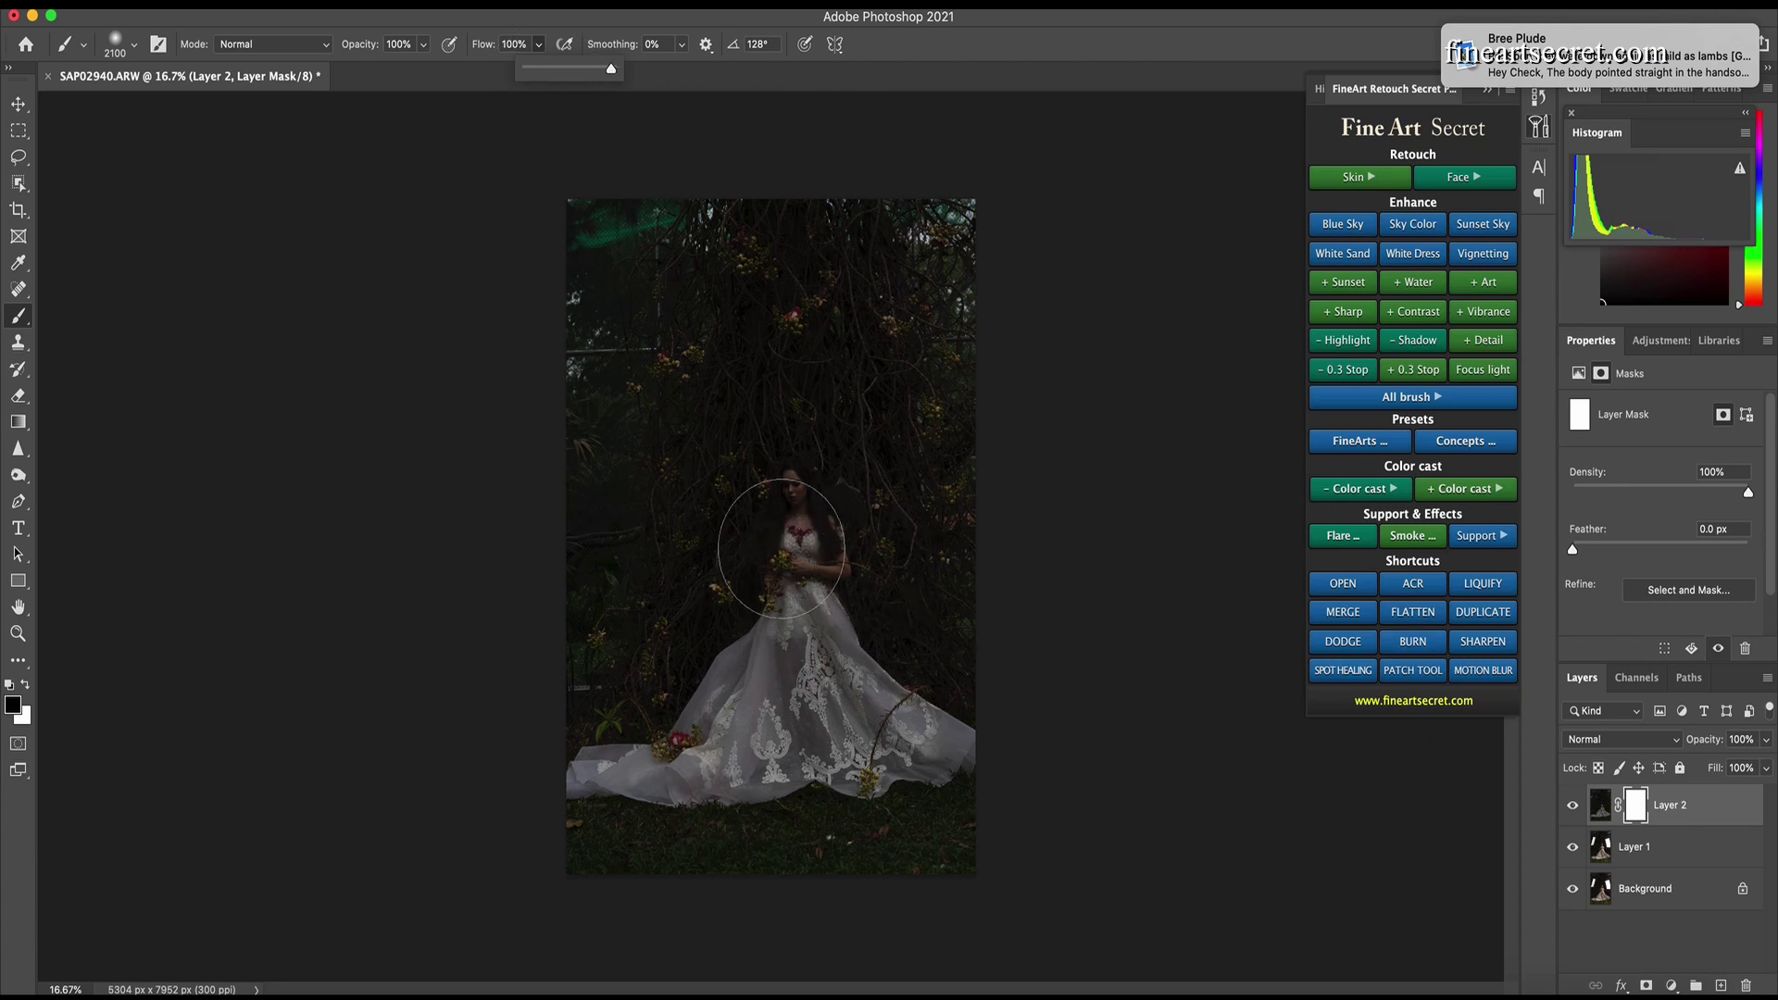
key("bracketleft")
key("bracketleft")
mouse_move(805, 500)
left_mouse_down()
mouse_move(800, 635)
mouse_move(811, 514)
left_mouse_up()
key("bracketright")
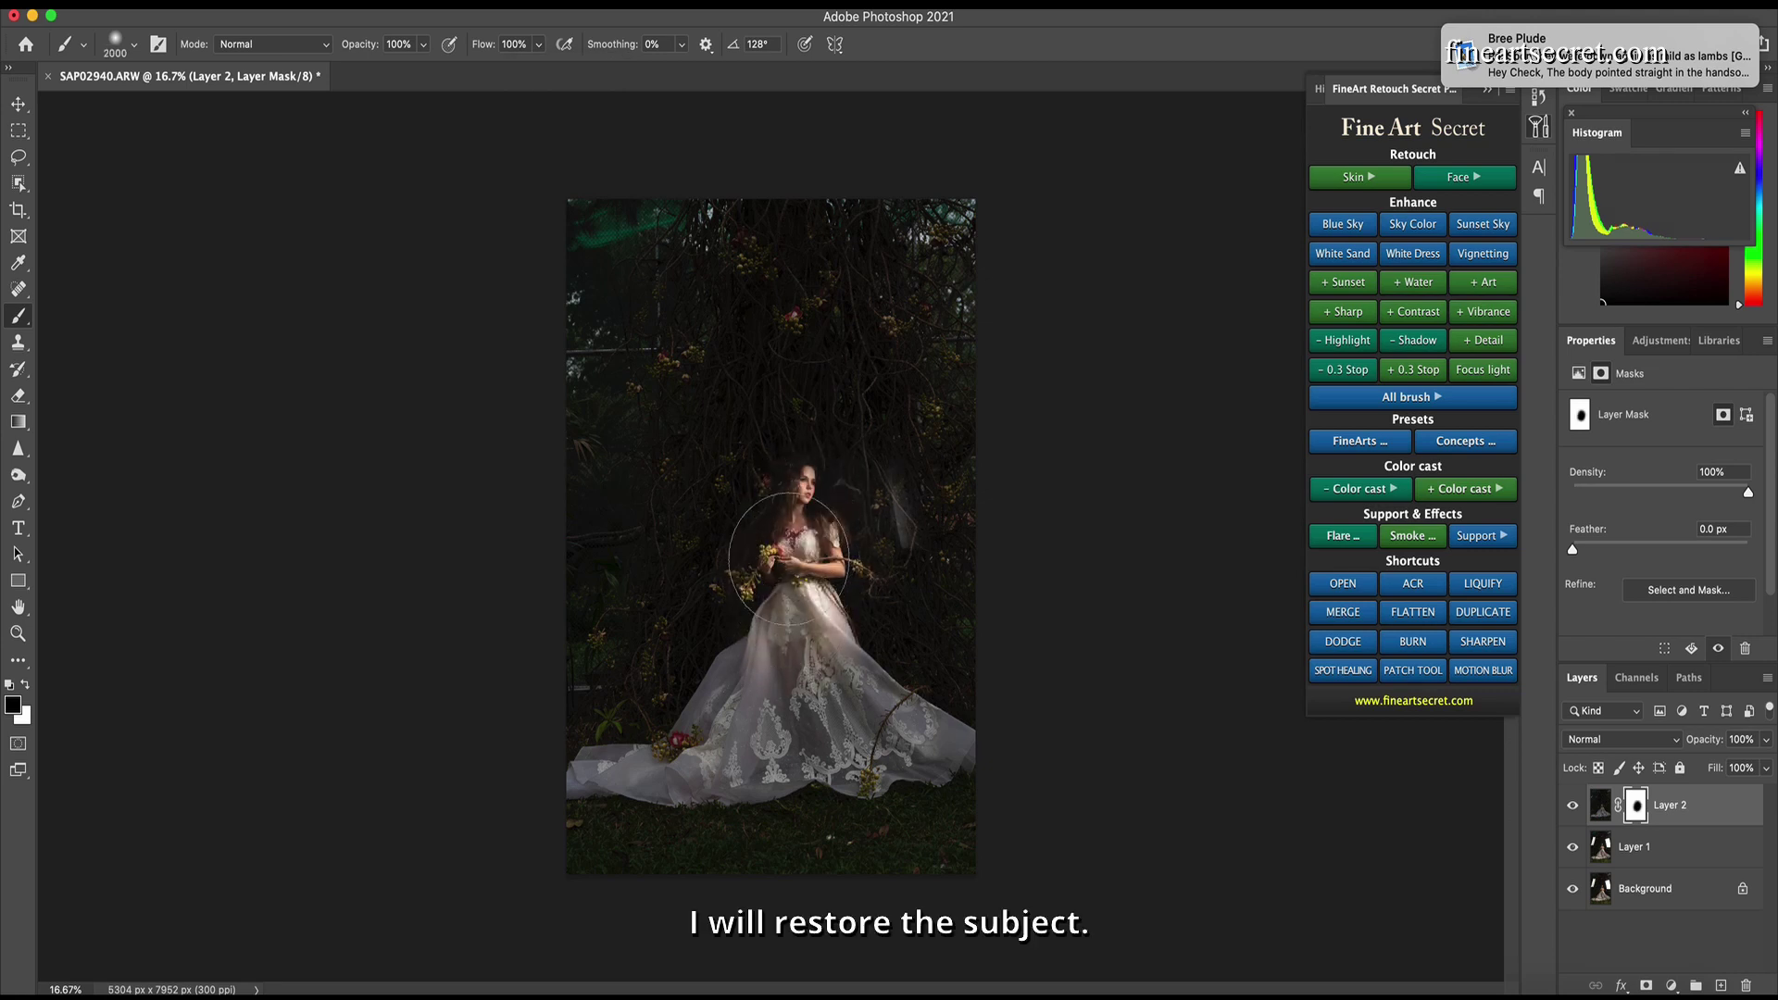
key("ctrl+z")
key("bracketleft")
key("bracketleft")
key("bracketleft")
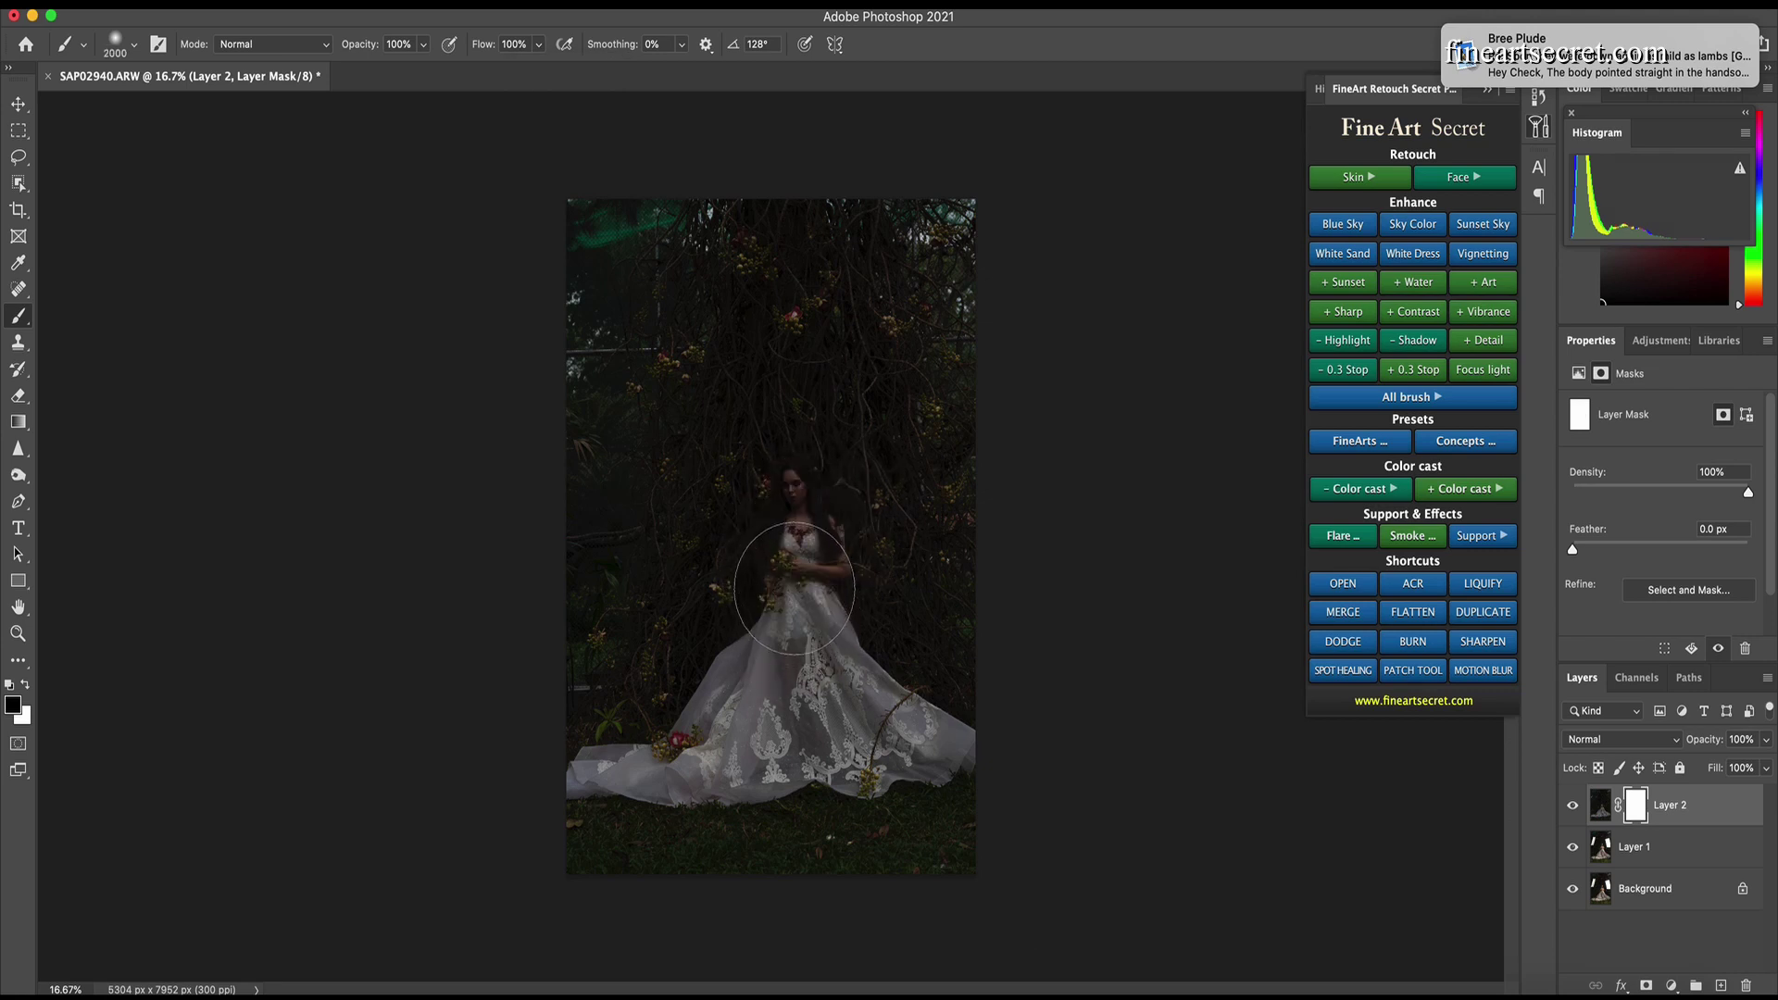
key("bracketleft")
key("bracketleft")
key("bracketleft")
mouse_move(792, 573)
left_mouse_down()
mouse_move(778, 504)
mouse_move(774, 556)
mouse_move(799, 559)
left_mouse_up()
Reveal the hair, lower dress and hem, compare with the original, and select Layer 1 too
key("bracketleft")
key("bracketleft")
key("bracketleft")
mouse_move(815, 486)
left_mouse_down()
mouse_move(778, 630)
mouse_move(666, 768)
mouse_move(602, 782)
mouse_move(740, 741)
mouse_move(847, 657)
mouse_move(889, 713)
mouse_move(945, 736)
left_mouse_up()
key("bracketright")
key("bracketright")
key("bracketright")
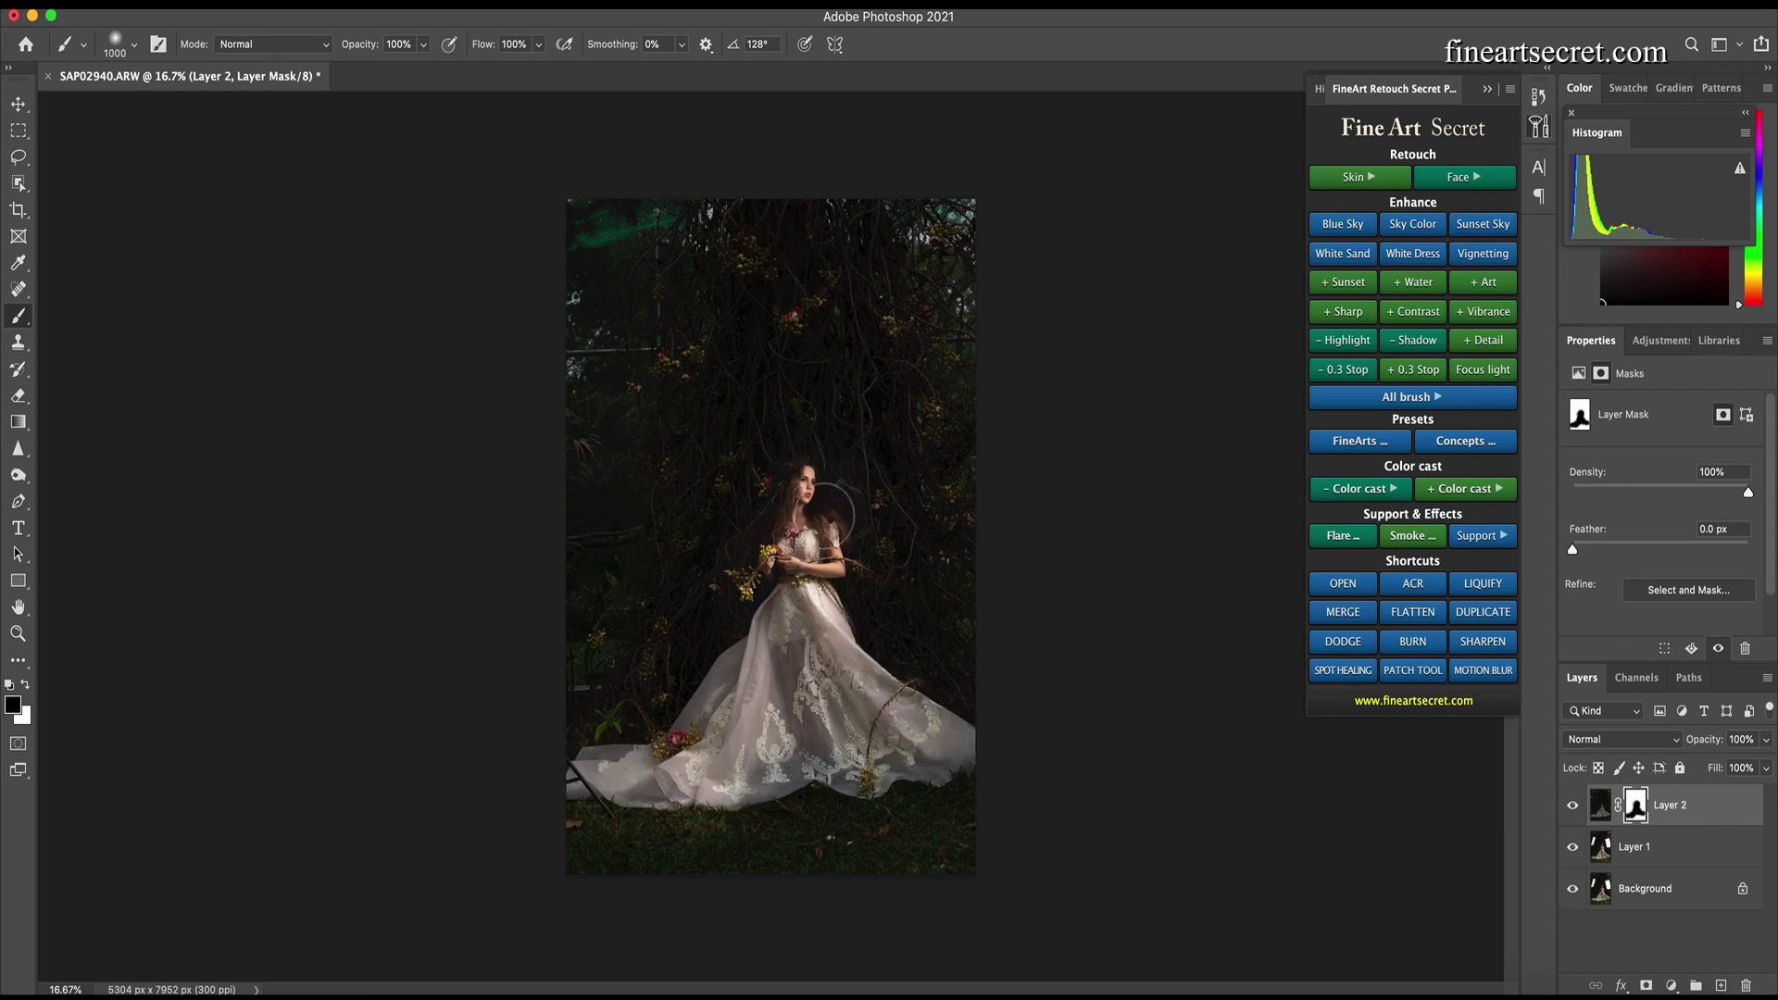
key("bracketleft")
key("bracketleft")
key("bracketleft")
key("bracketleft")
key("bracketleft")
key("bracketright")
key("bracketright")
key("bracketright")
mouse_move(827, 791)
left_mouse_down()
mouse_move(759, 835)
mouse_move(901, 799)
mouse_move(670, 848)
mouse_move(783, 805)
mouse_move(736, 811)
left_mouse_up()
key("bracketright")
key("bracketright")
key("bracketright")
key("bracketleft")
key("bracketleft")
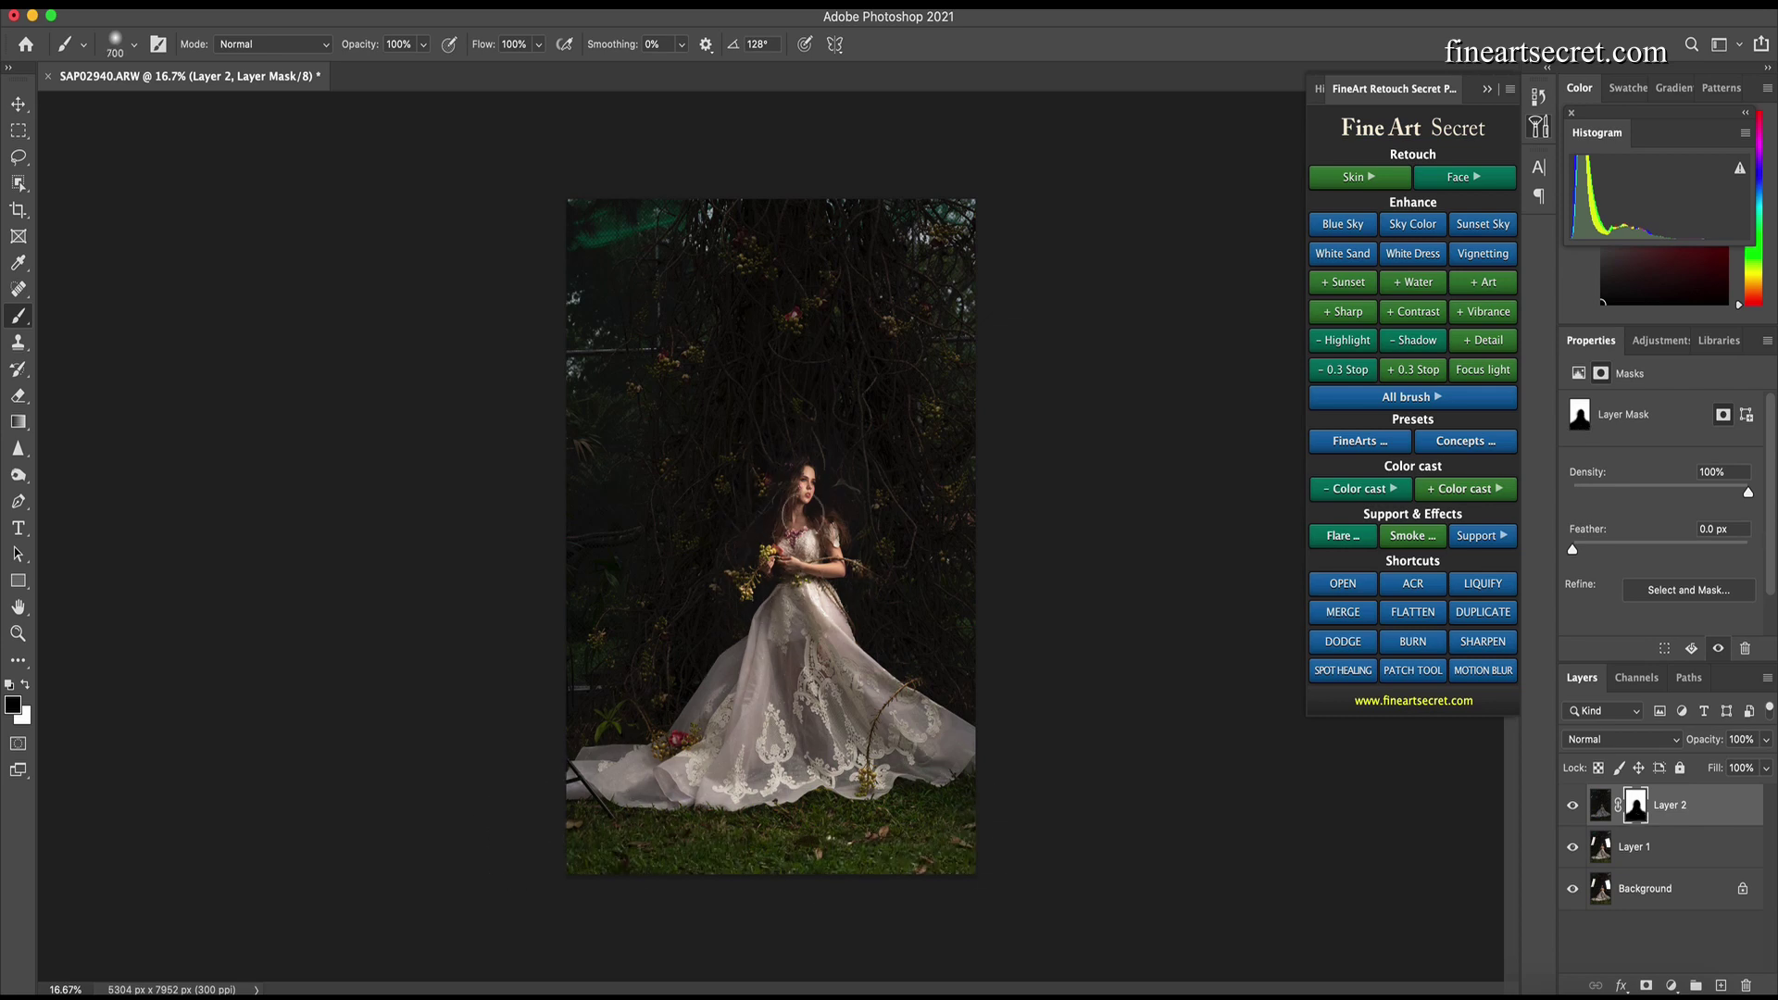
left_click(1572, 805)
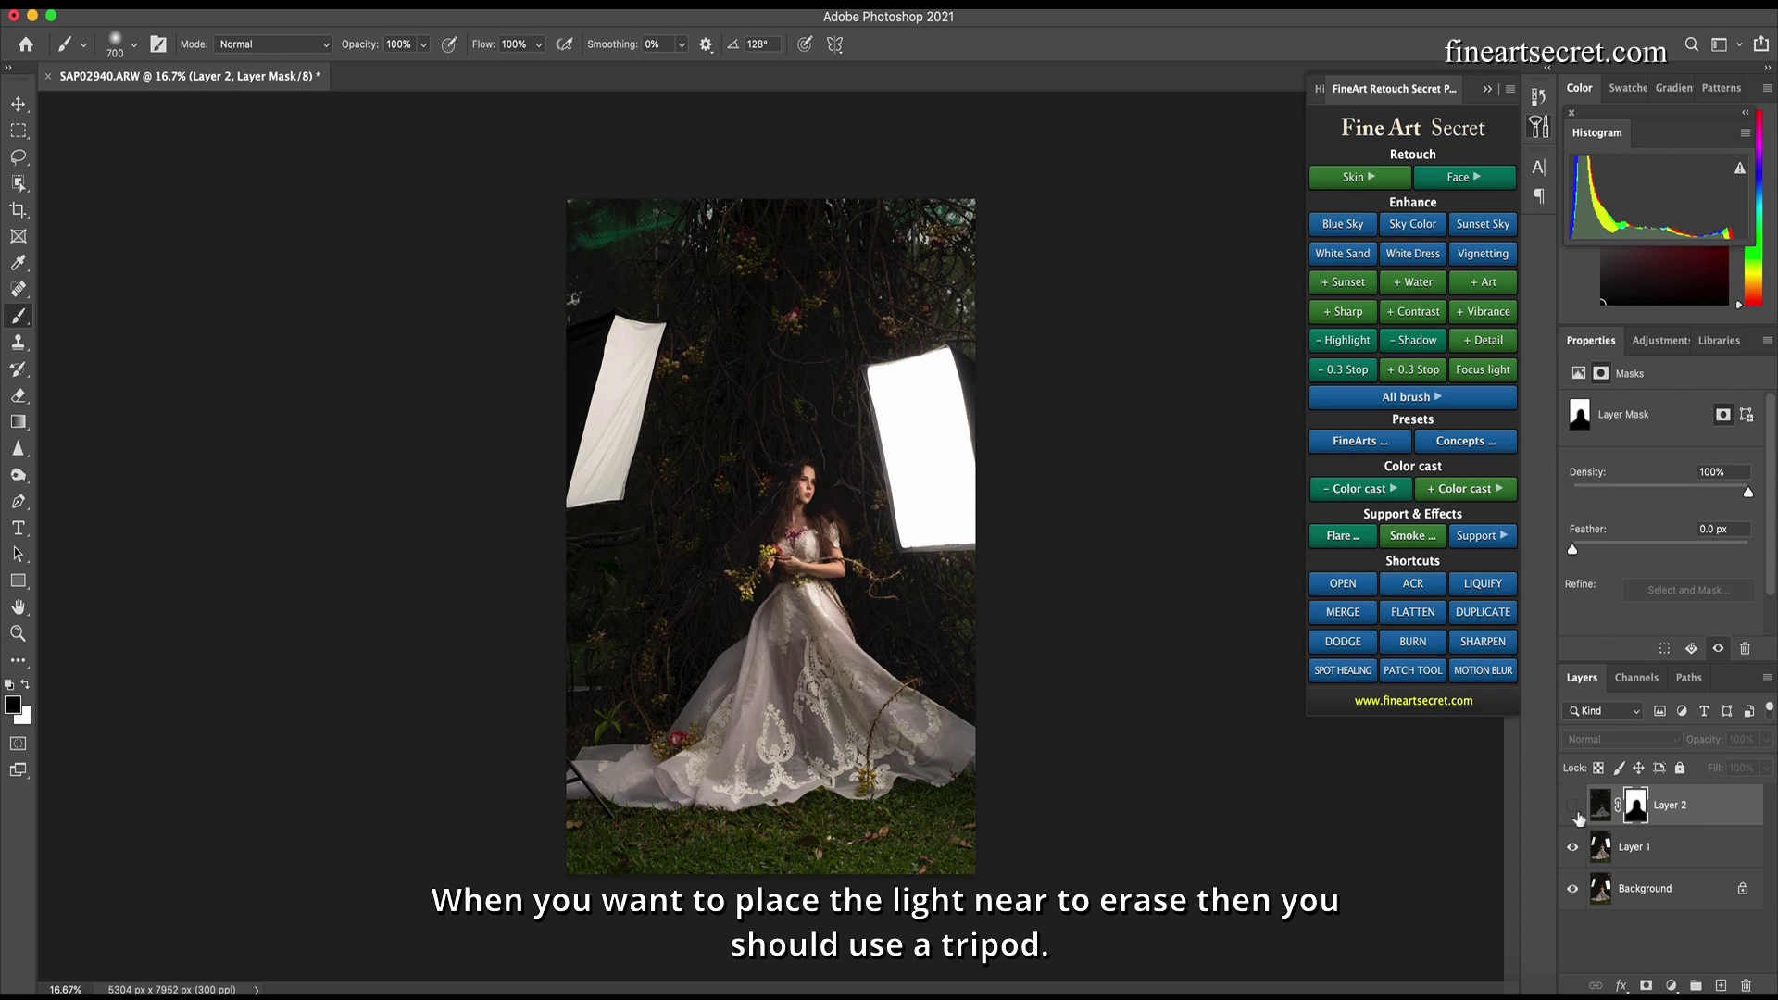
left_click(1570, 806)
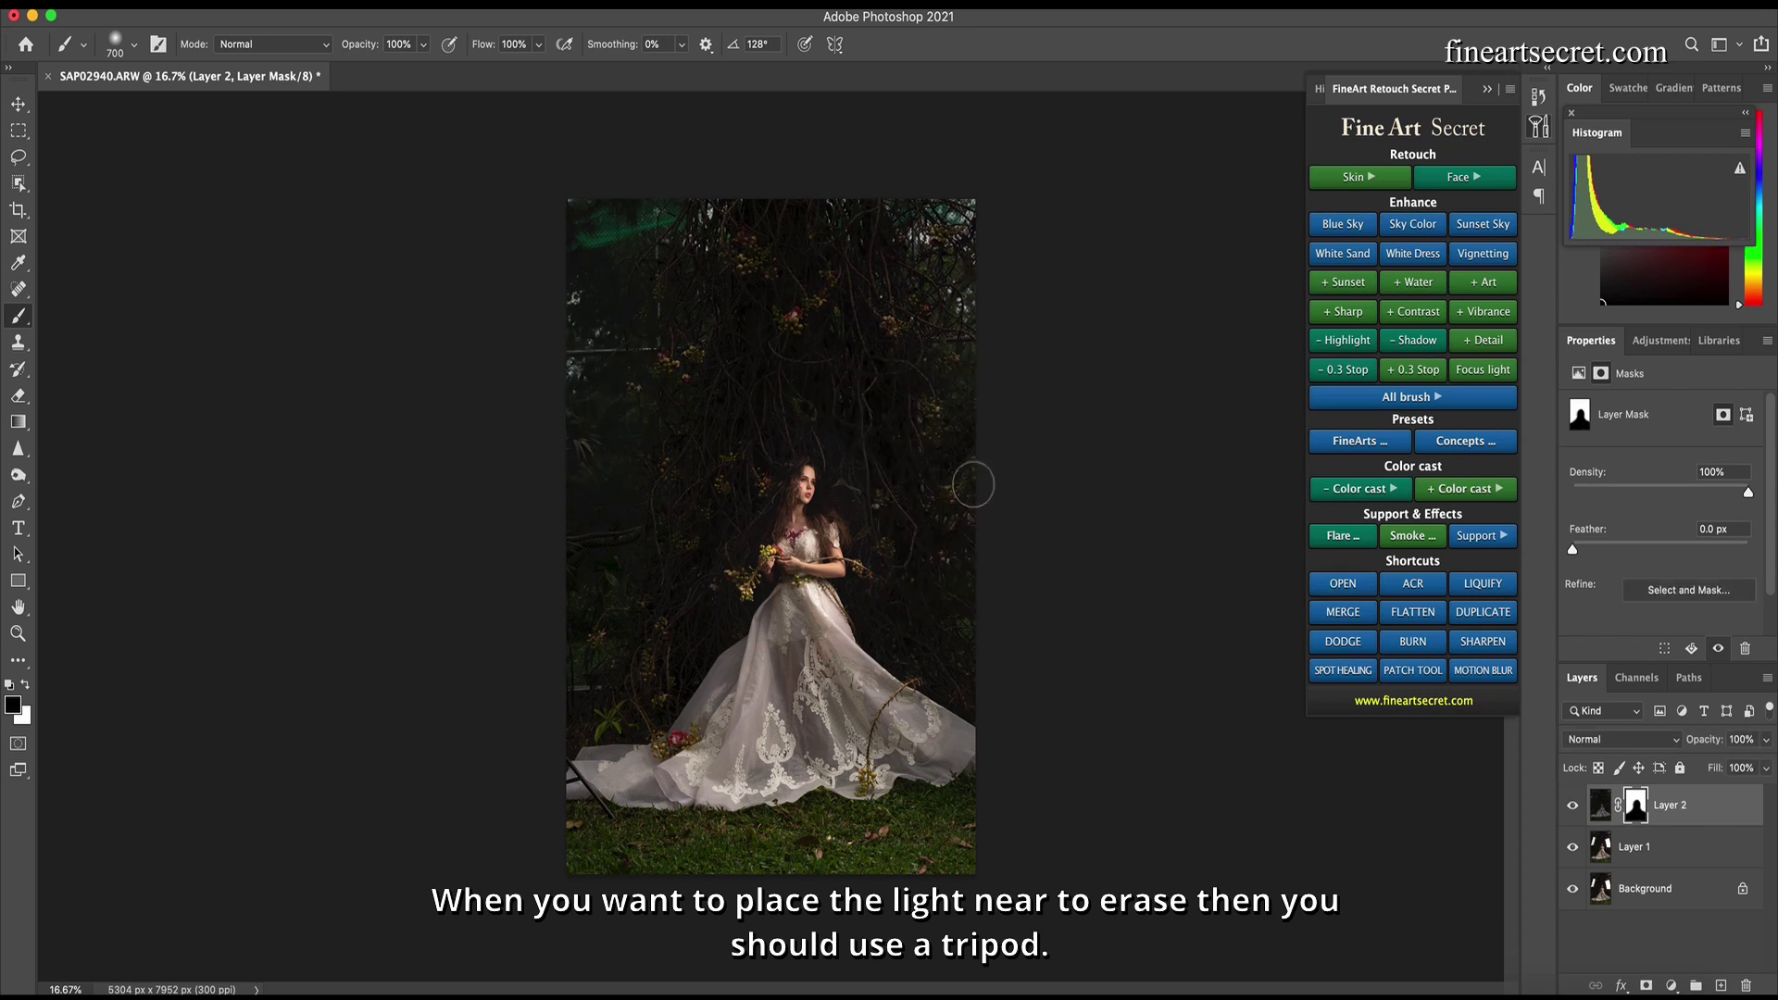
left_click(1667, 843, "shift")
Group and merge Layer 1 and Layer 2, then start the Beauty Skin retouch
key("super+g")
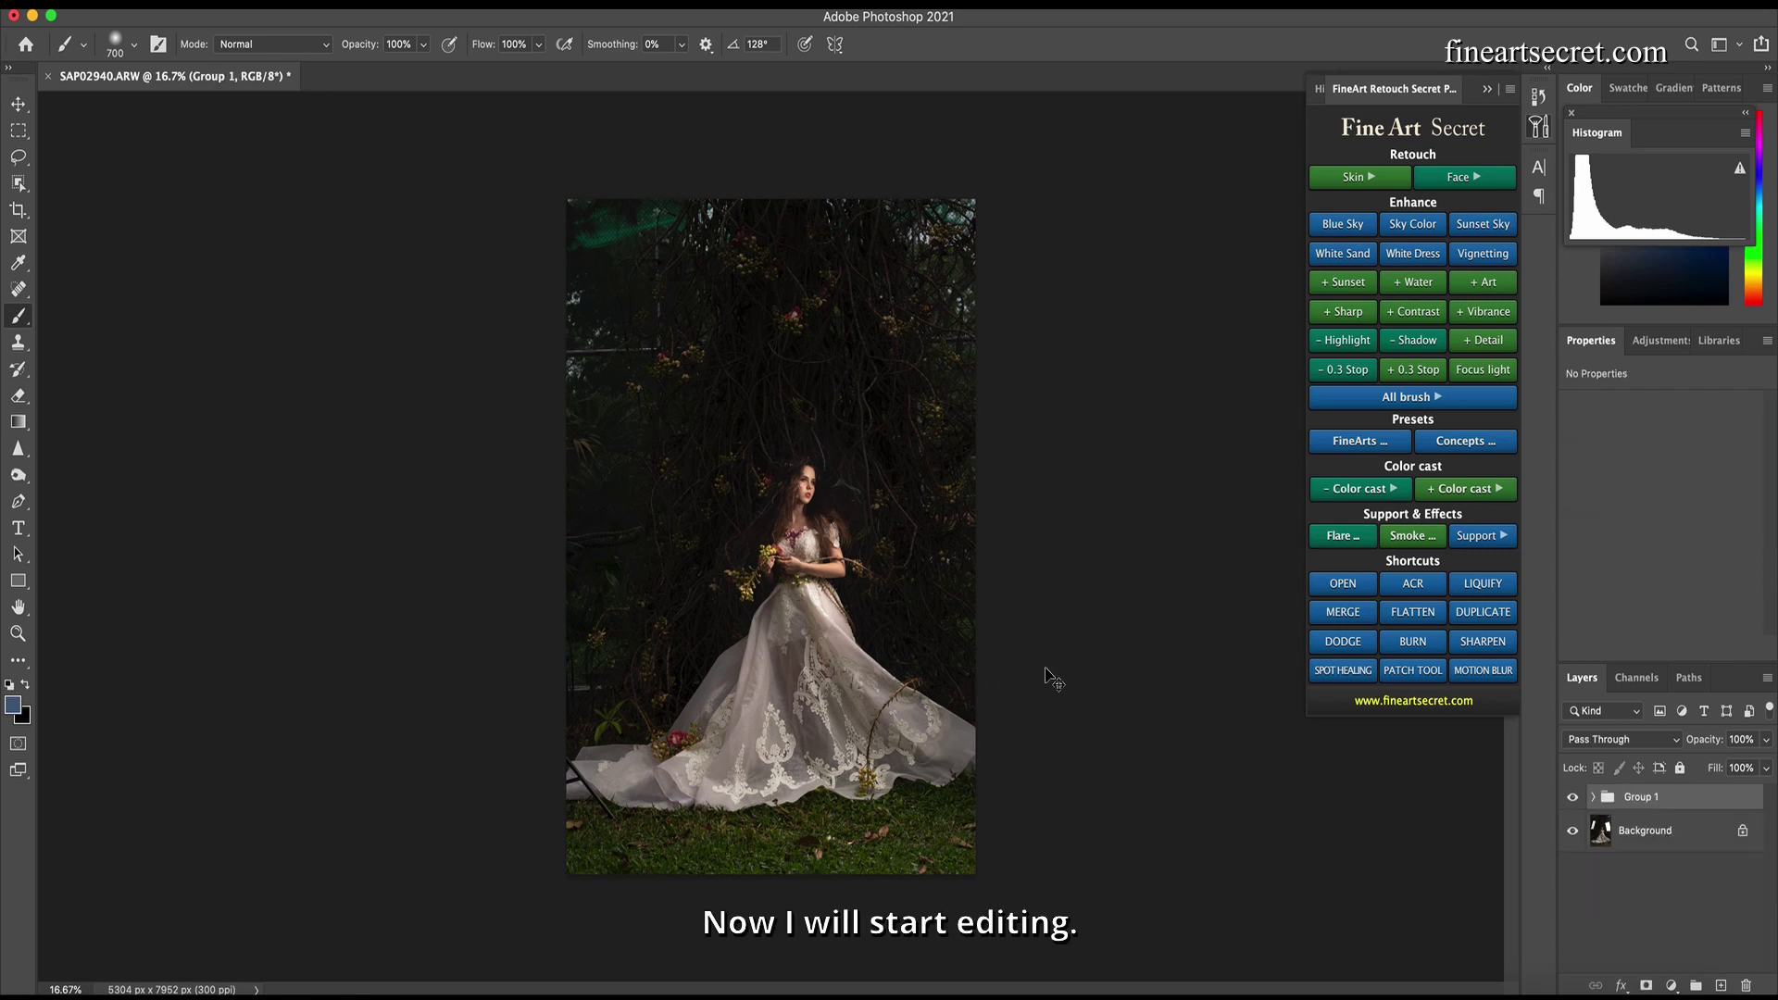
key("super+e")
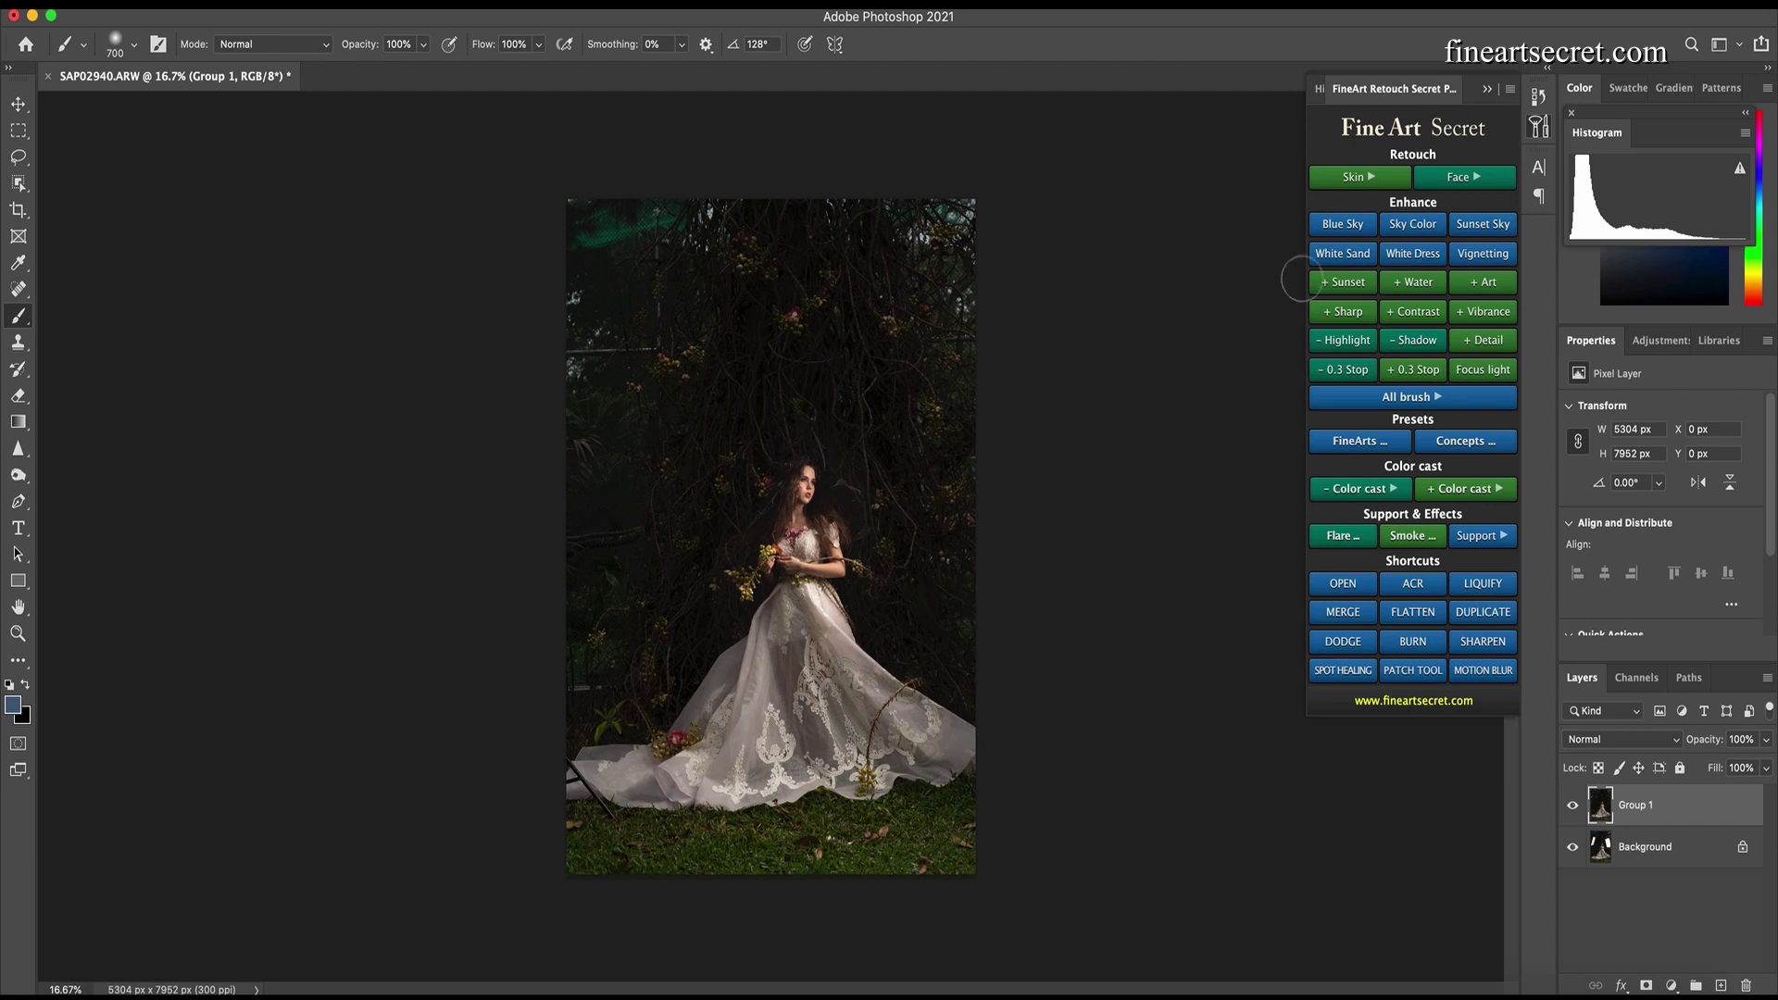
left_click(1351, 179)
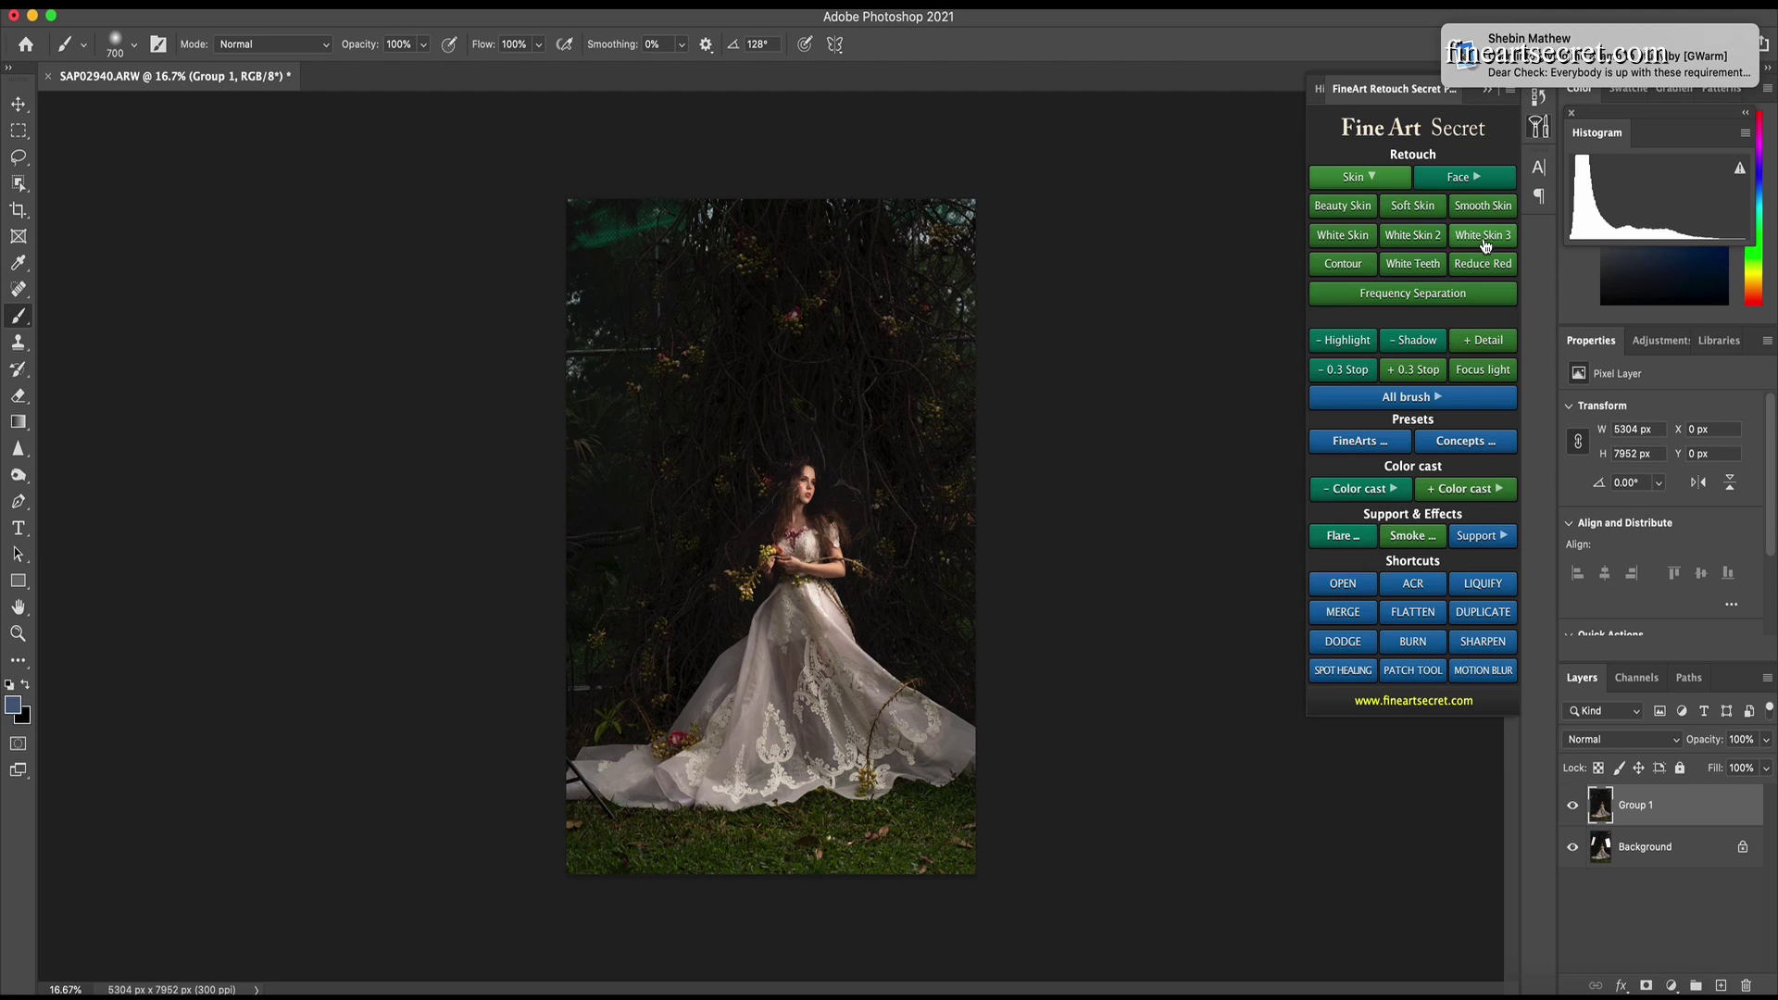
left_click(1345, 211)
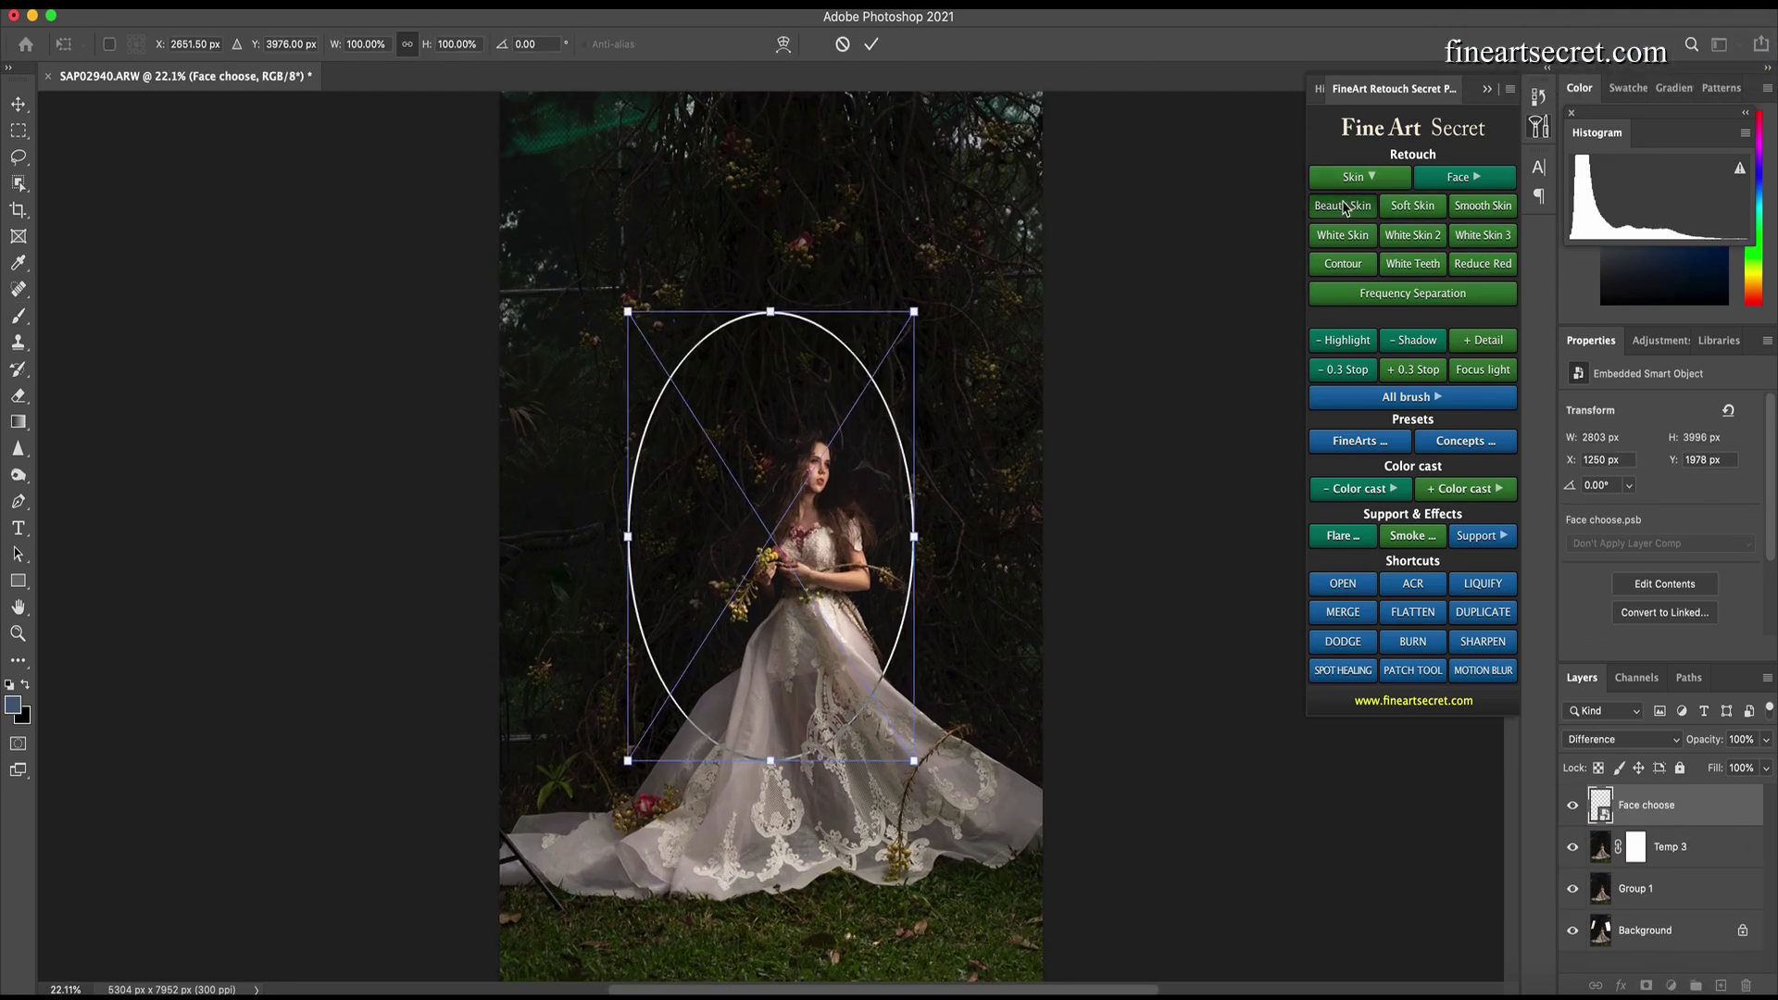
Fit the selection ellipse around the face and brush the Smooth skin mask onto the skin
left_click(1425, 31)
left_click(873, 618)
mouse_move(914, 761)
left_mouse_down()
mouse_move(827, 619)
mouse_move(796, 500)
mouse_move(810, 504)
left_mouse_up()
key("Return")
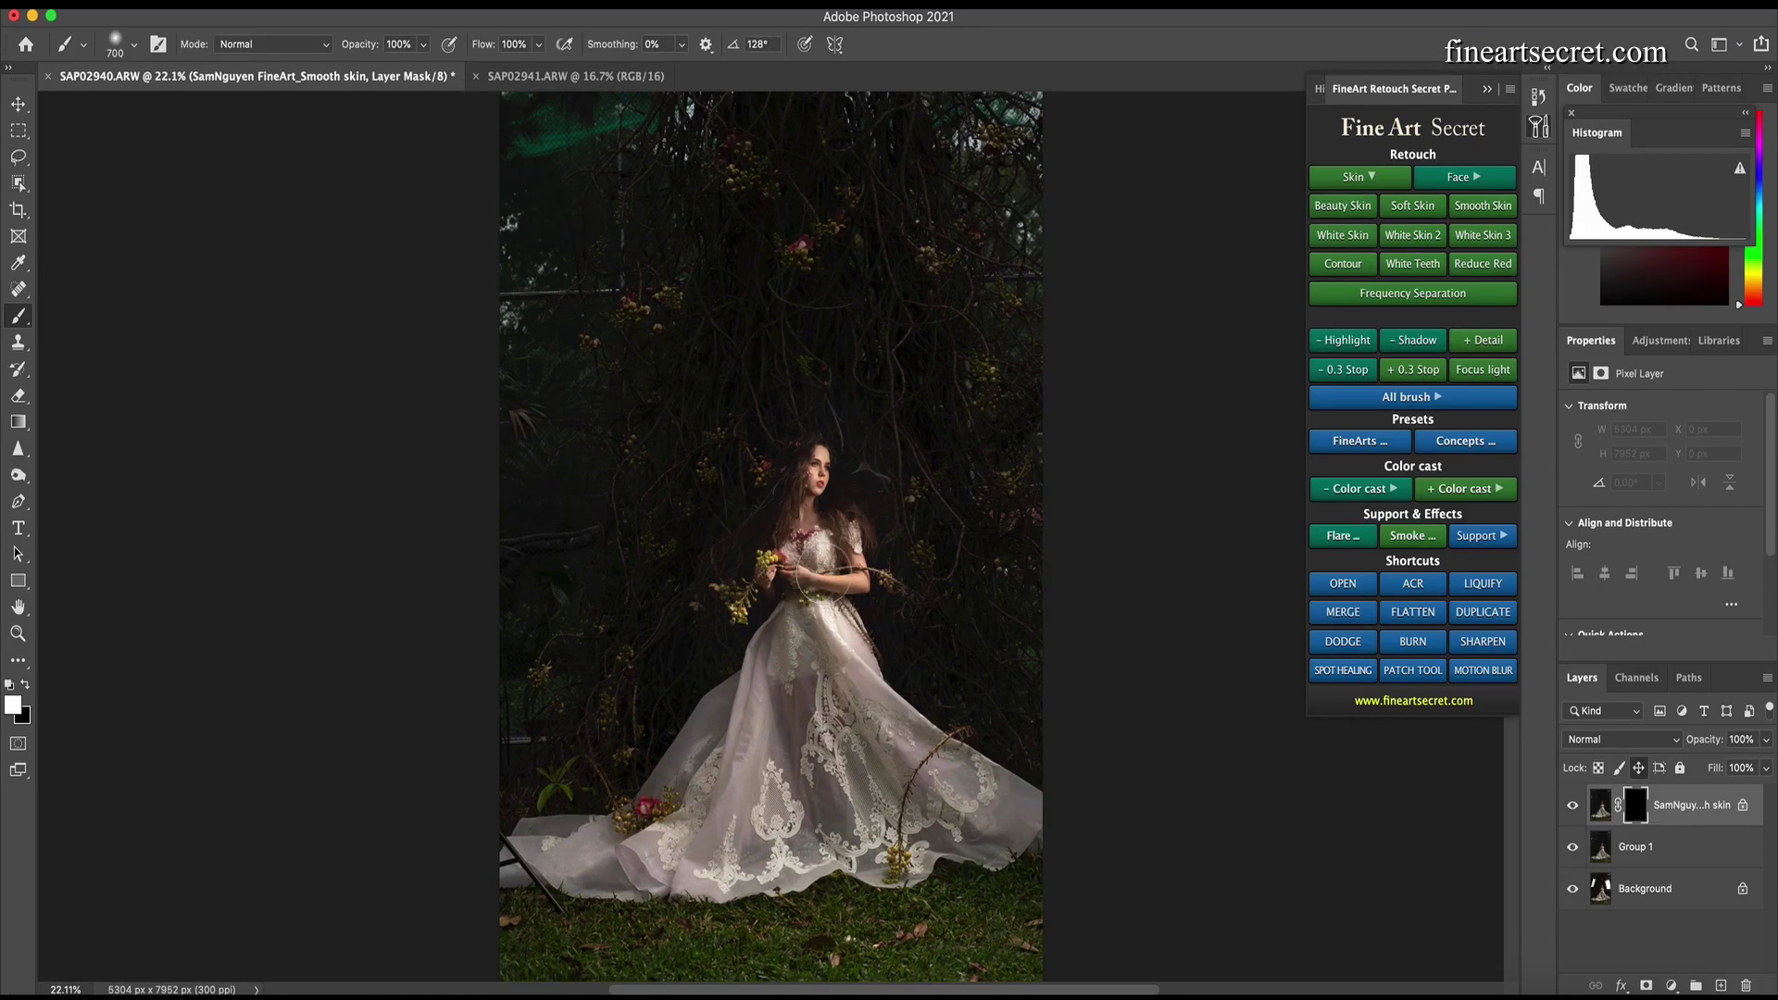
scroll(827, 581, "up", 4)
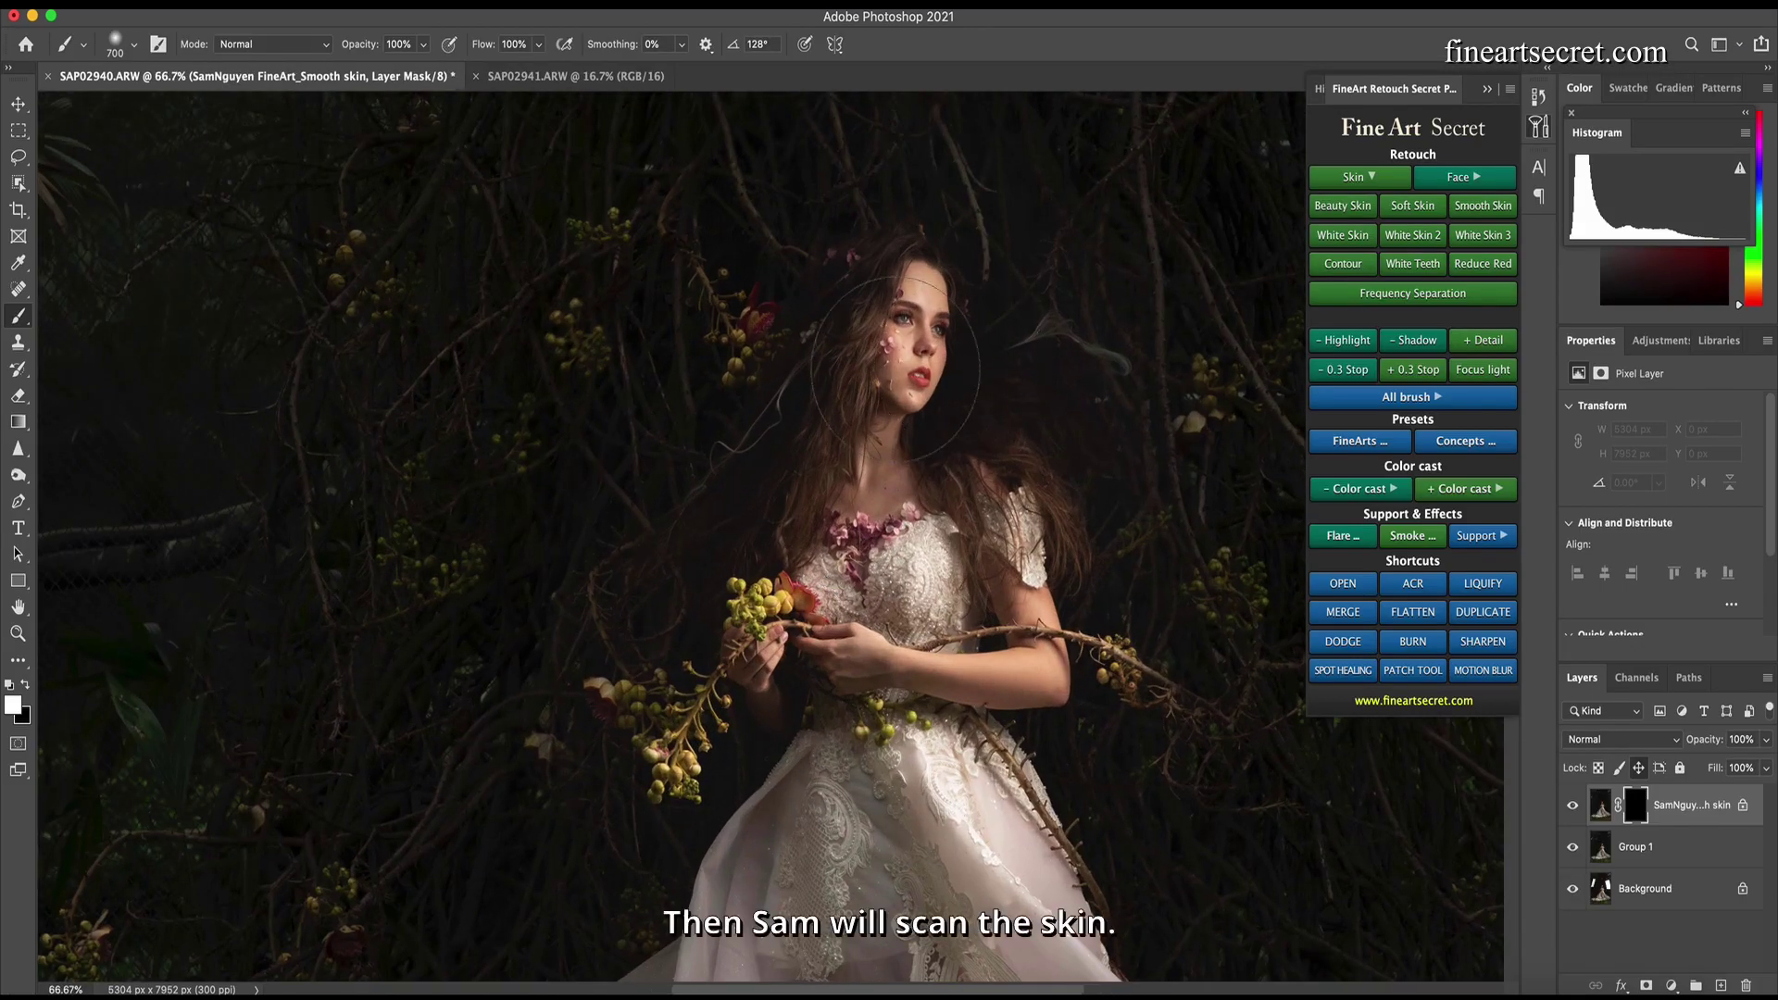
key("bracketleft")
key("bracketleft")
key("bracketleft")
key("bracketleft")
key("bracketleft")
key("bracketleft")
key("bracketleft")
key("bracketleft")
key("bracketleft")
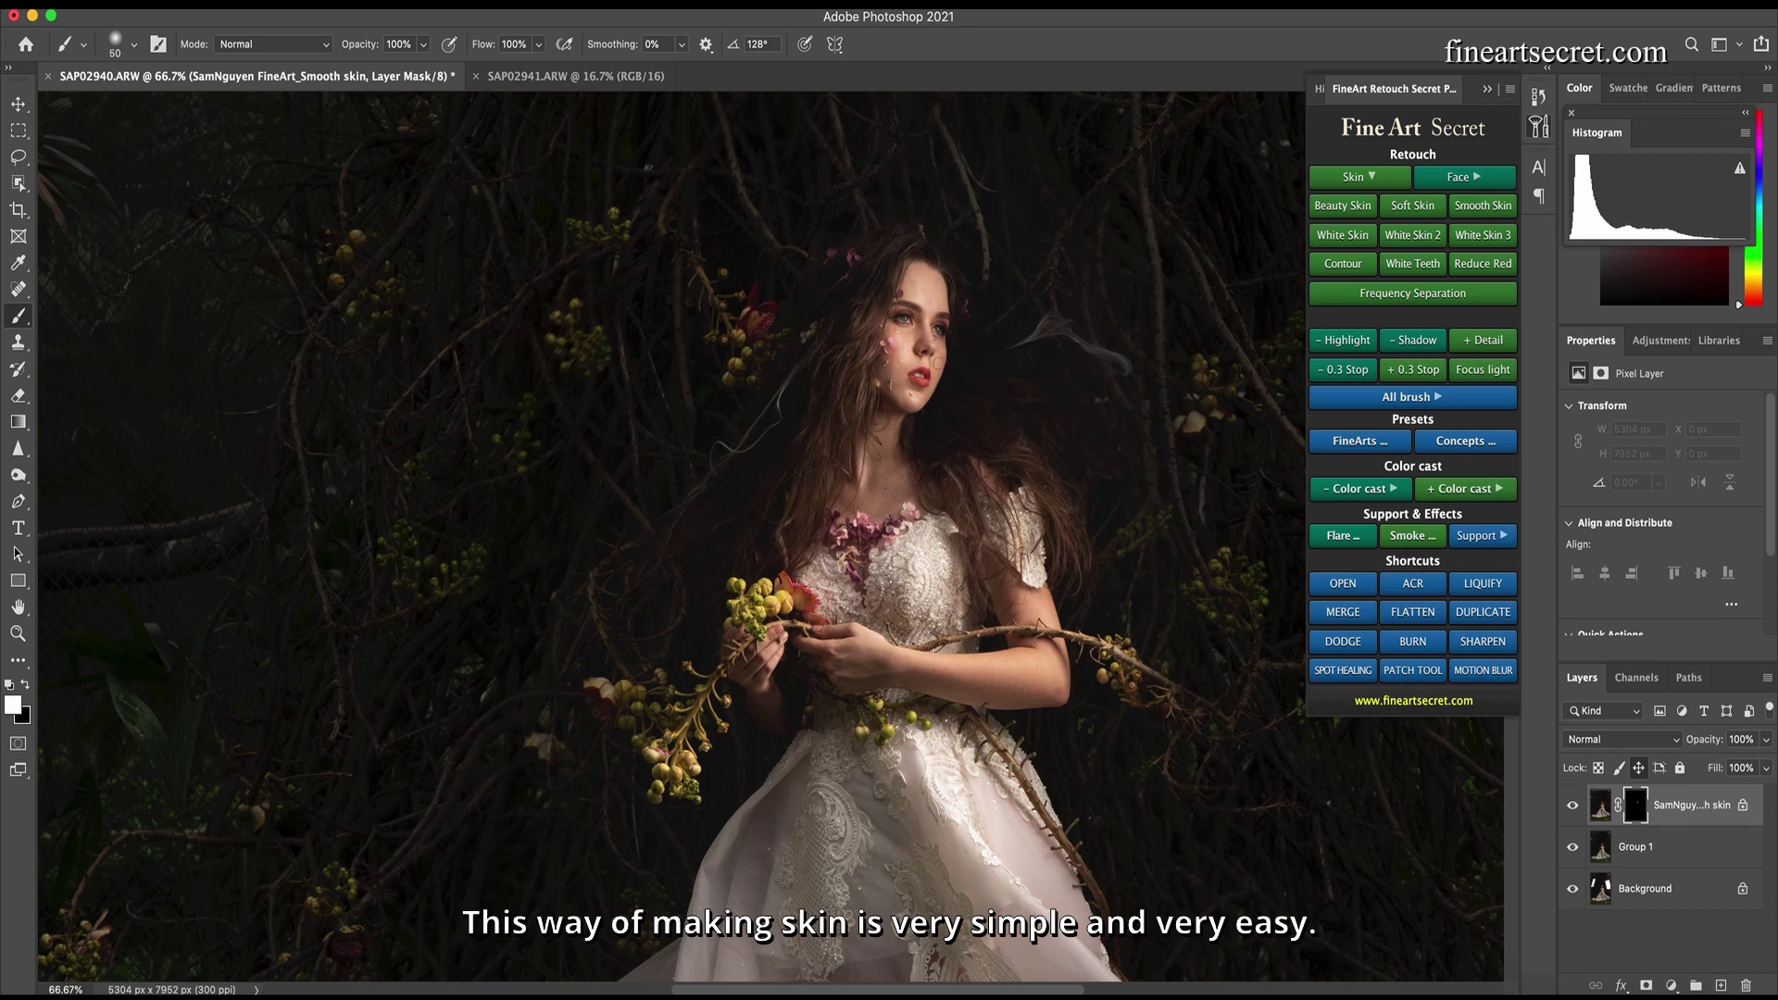
key("bracketright")
key("bracketright")
key("bracketright")
key("bracketright")
key("bracketright")
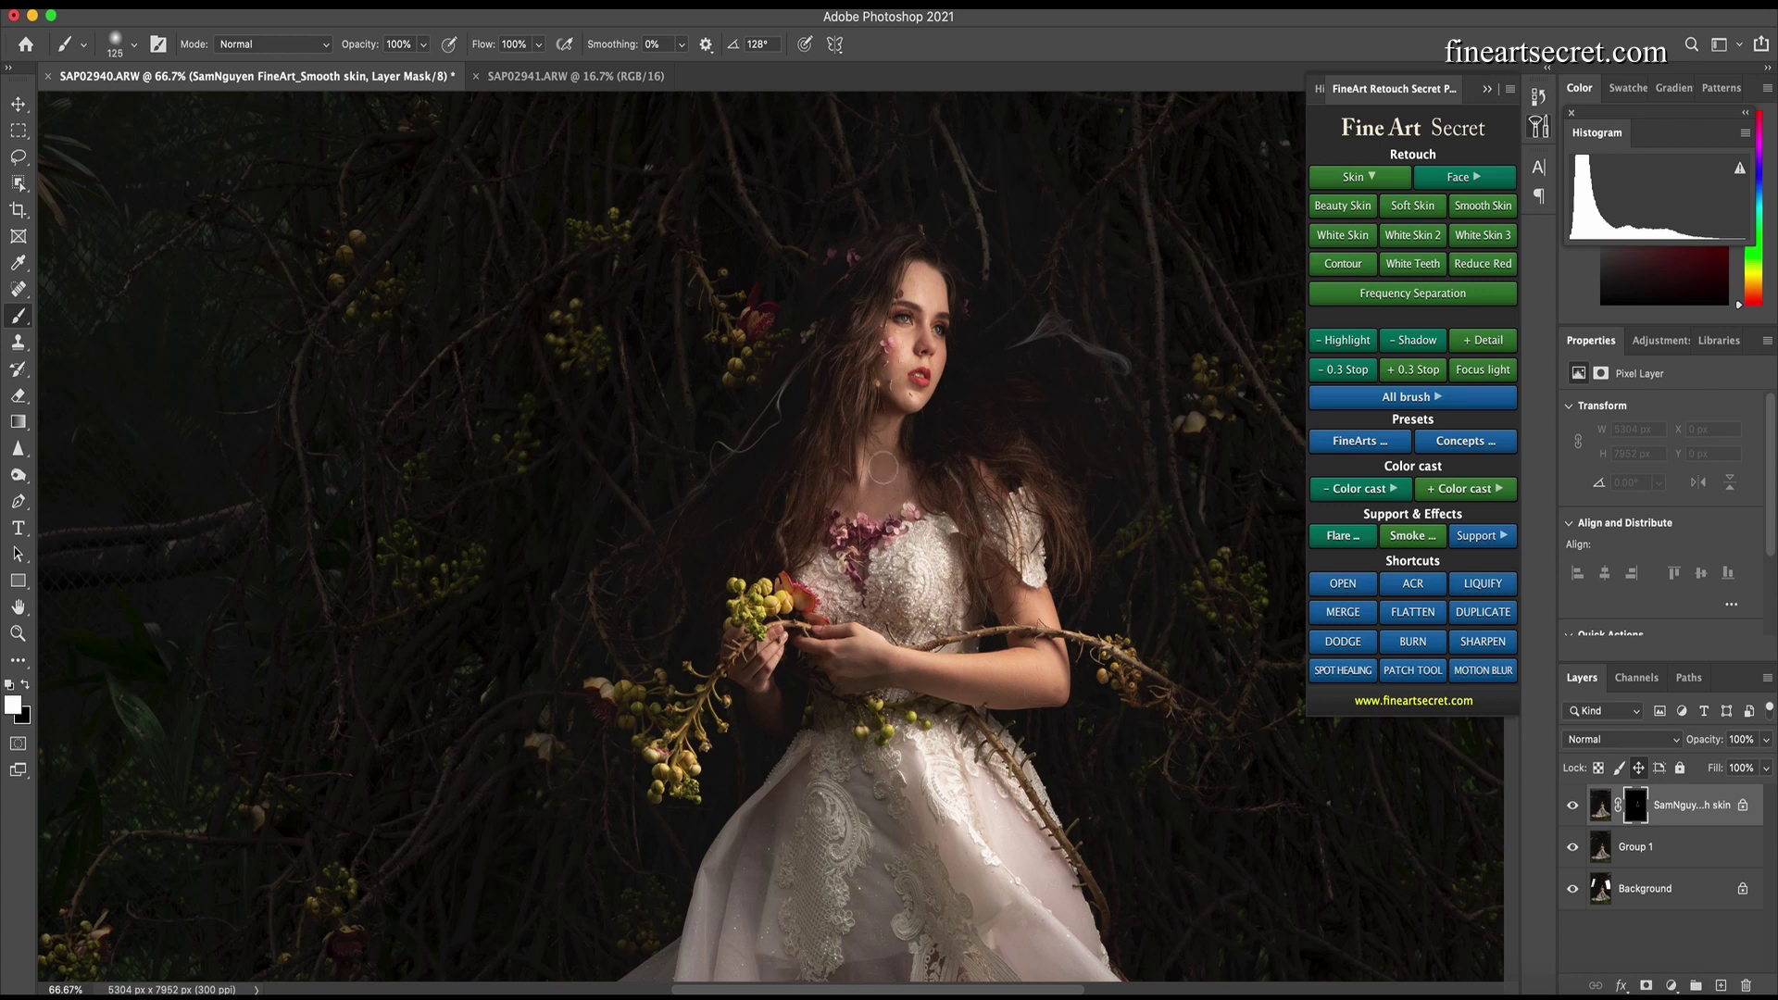
scroll(926, 477, "down", 5)
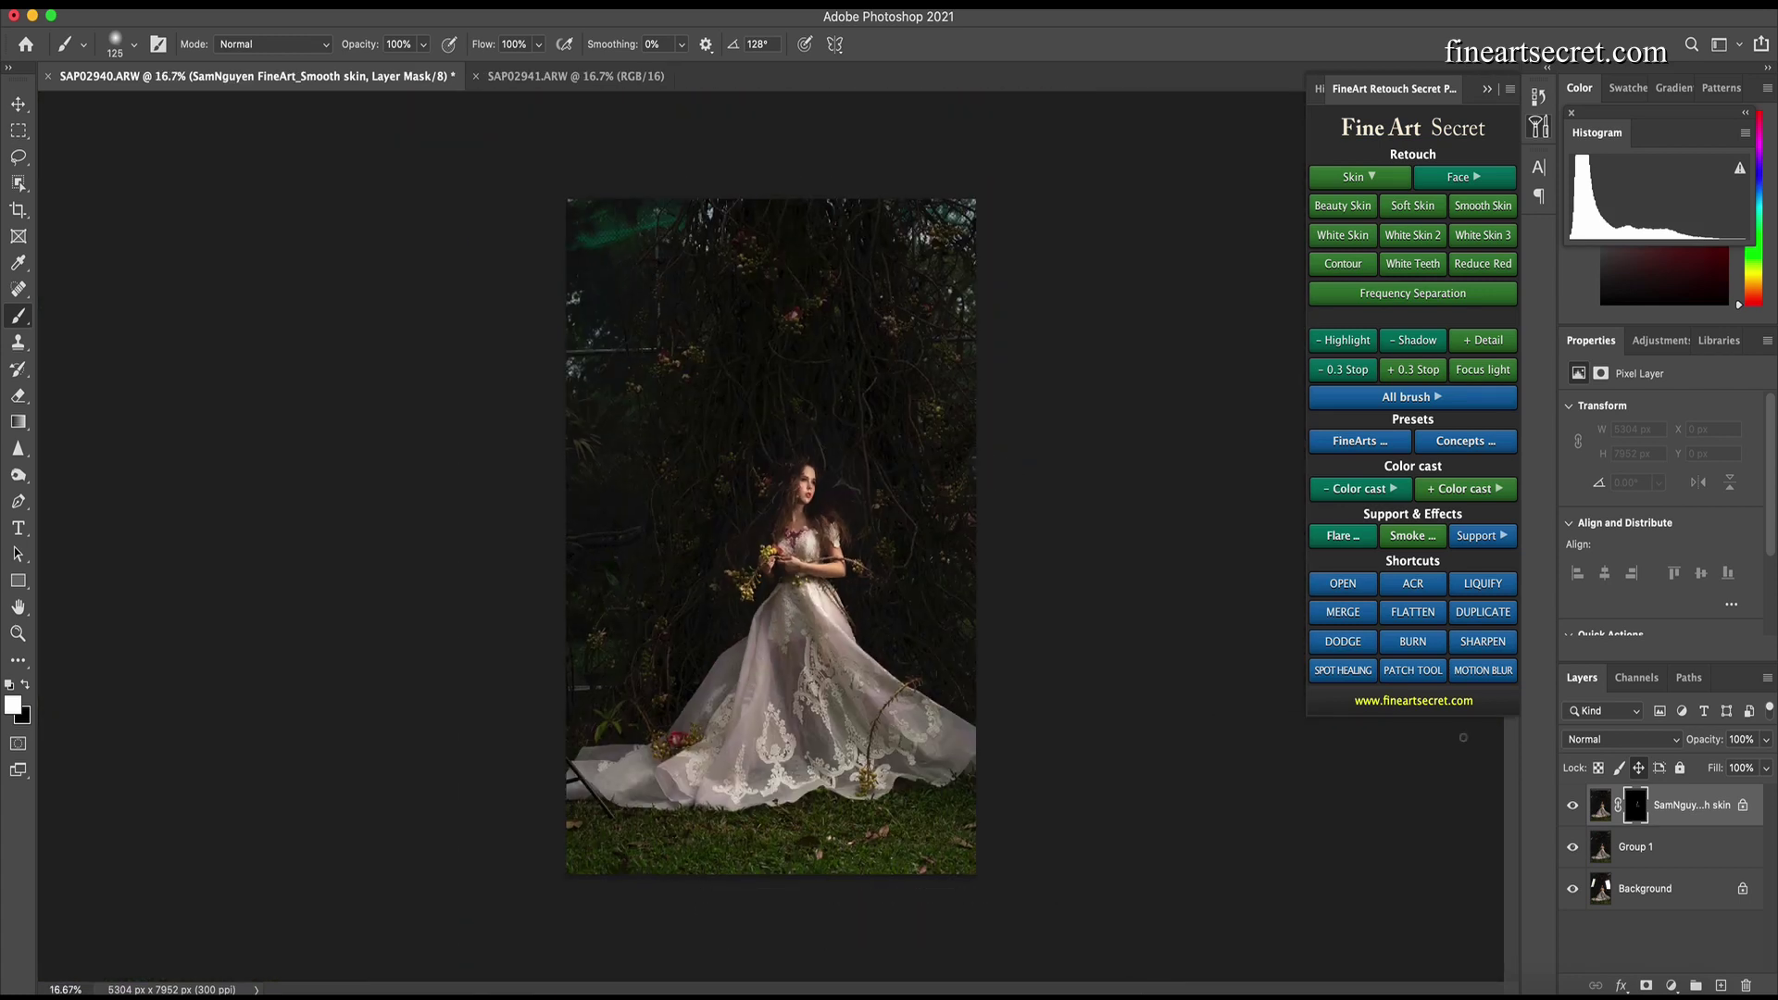
Stamp the flattened image onto a new layer and stretch its lower part downward
key("super+shift+e")
key("super+alt+shift+e")
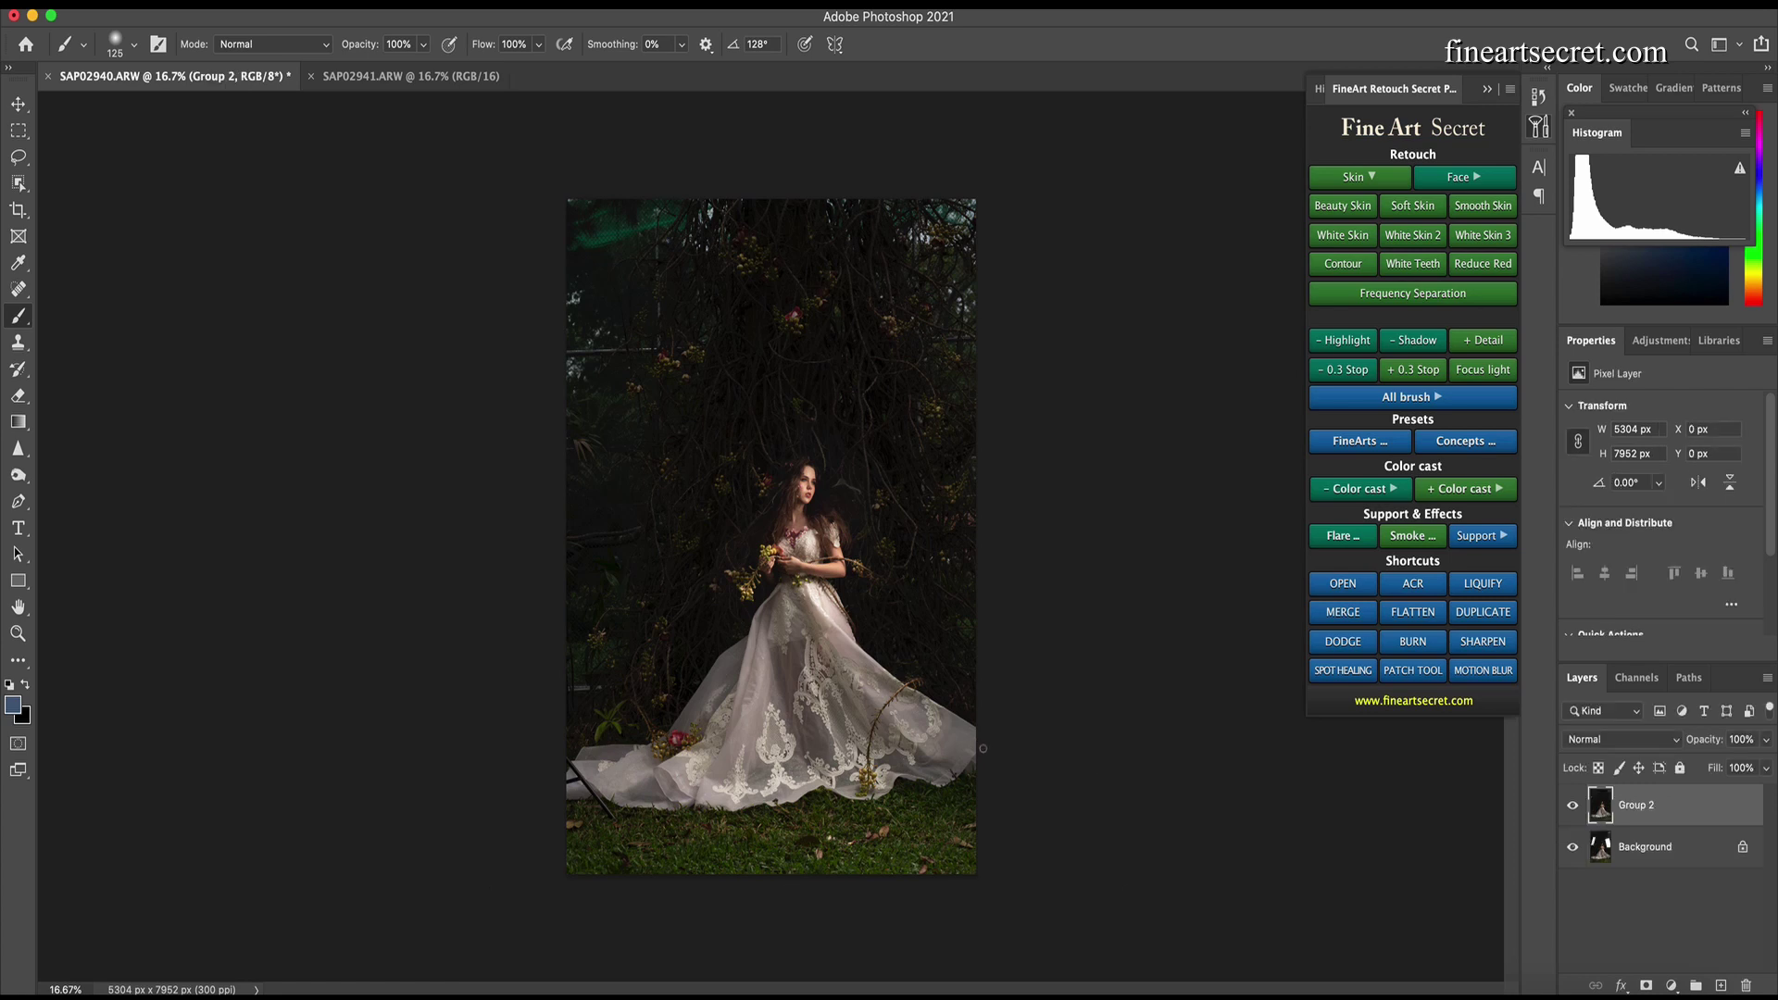
key("m")
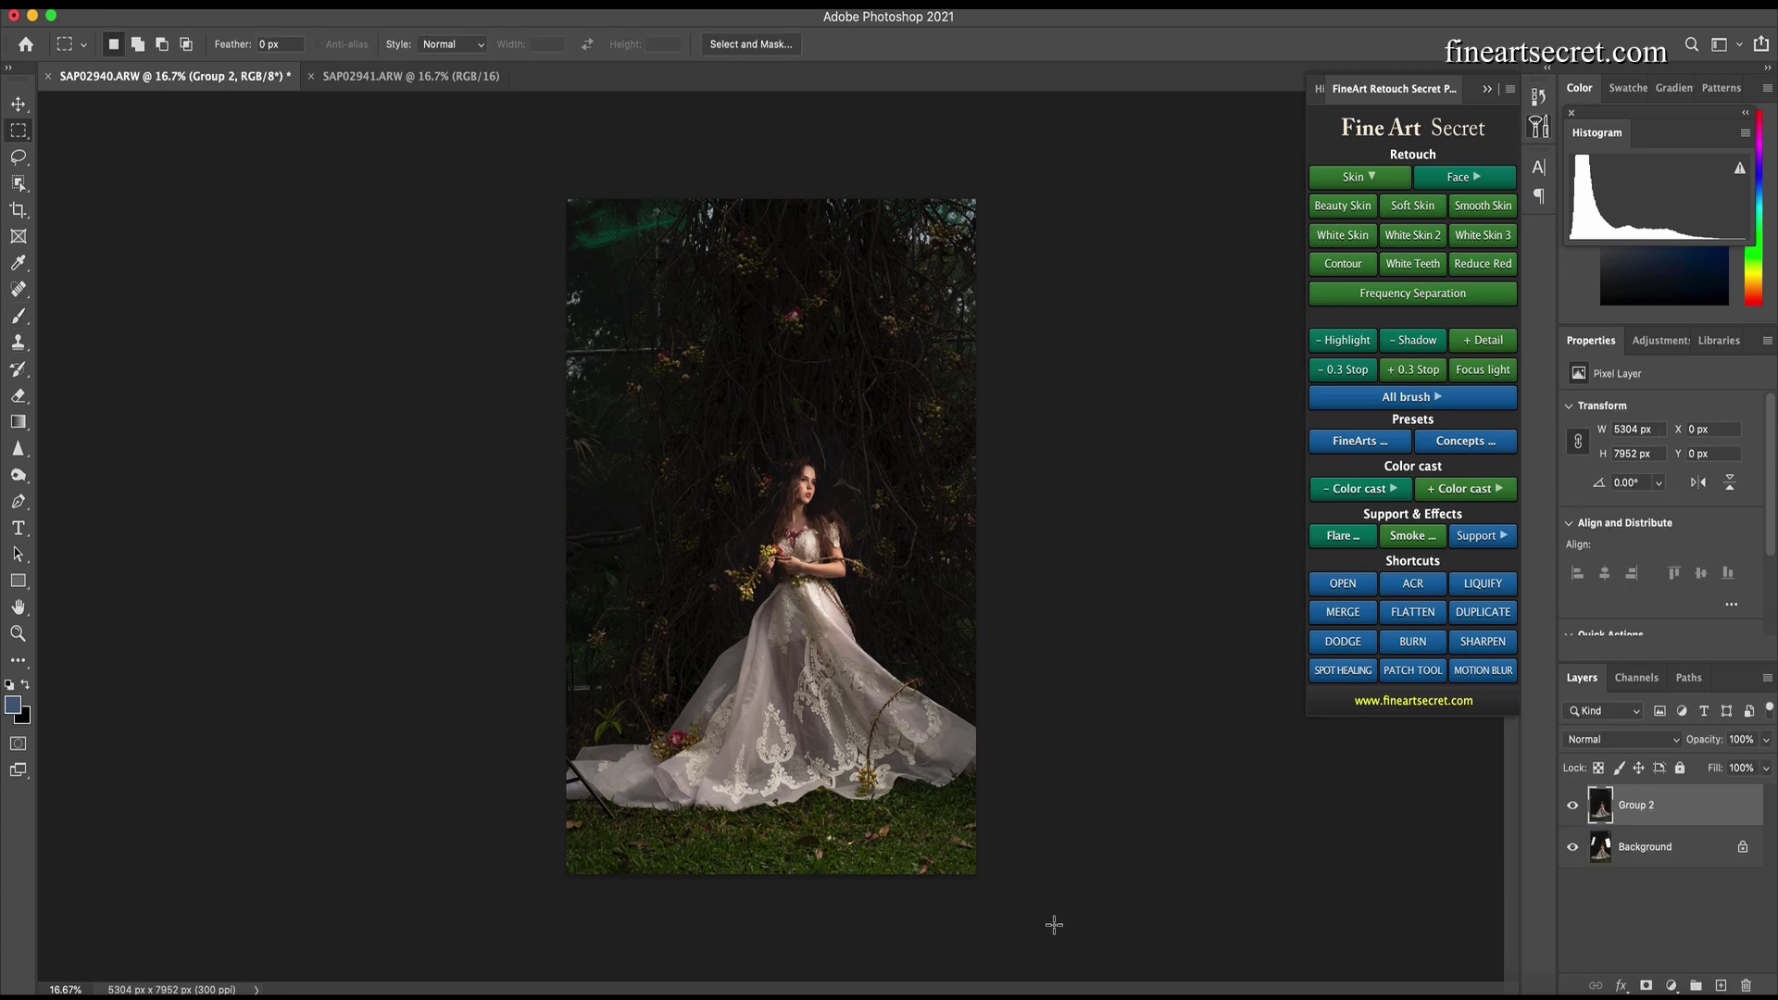
left_click_drag(1055, 924, 246, 602)
key("super+t")
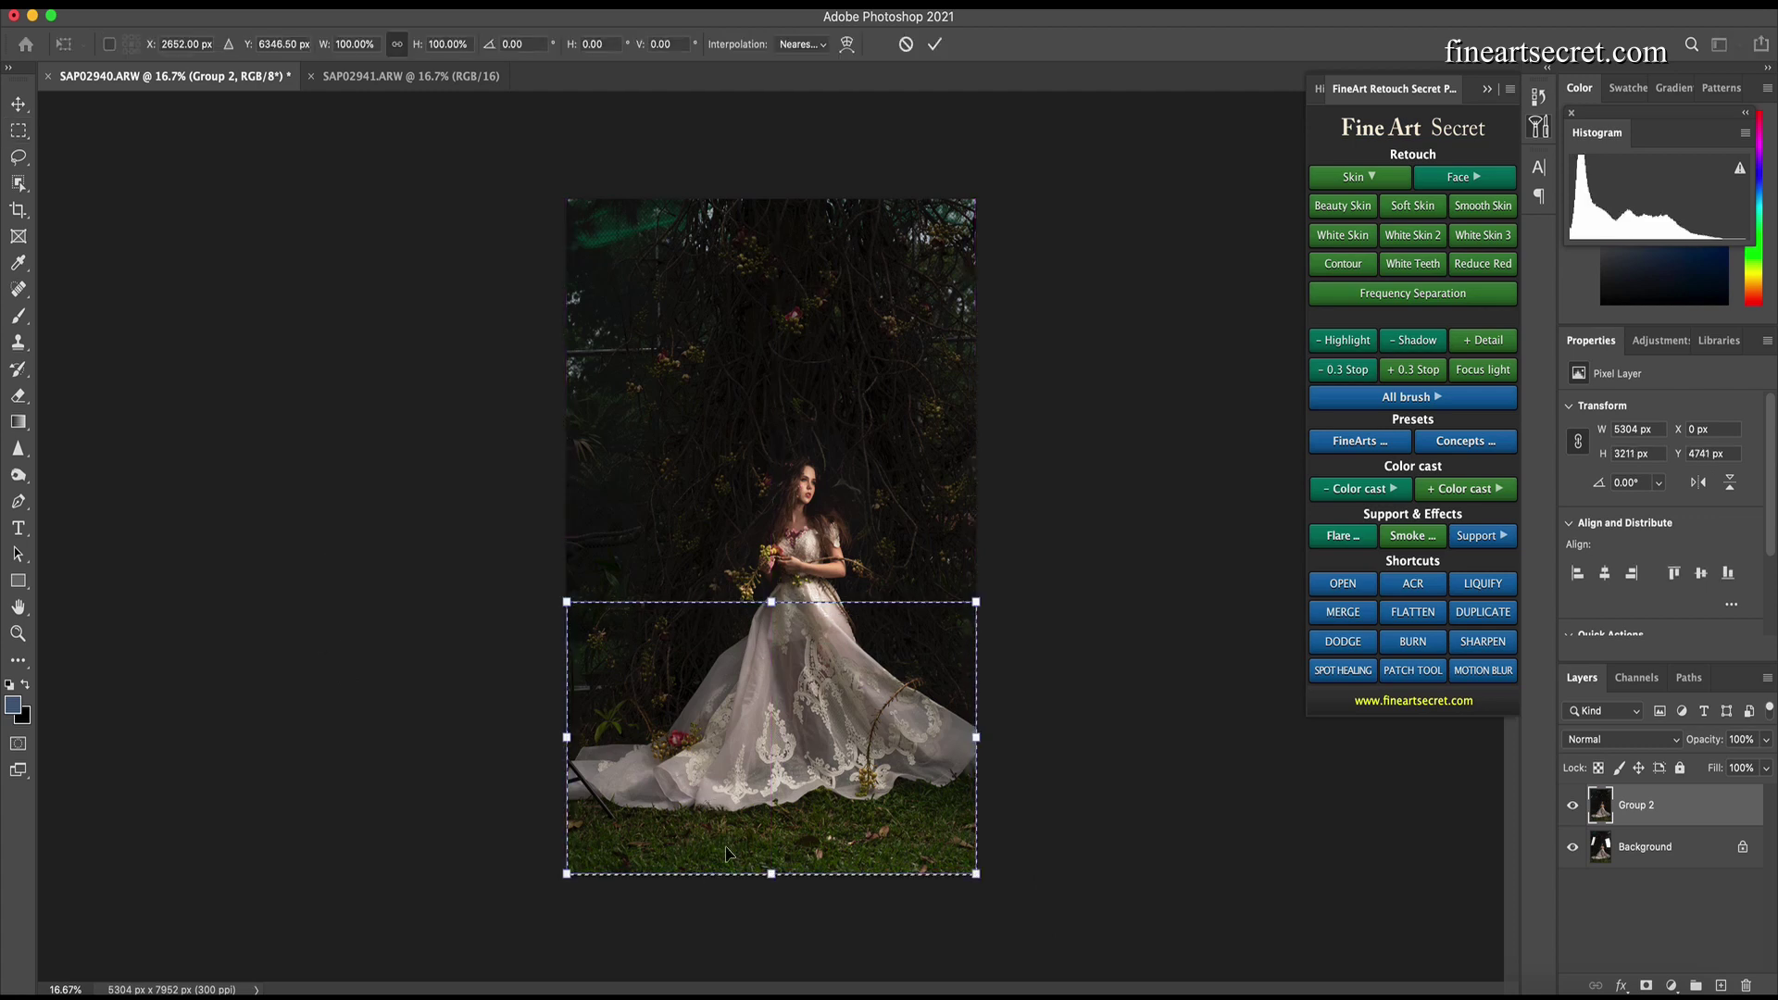
left_click_drag(771, 874, 762, 924)
key("Return")
key("super+d")
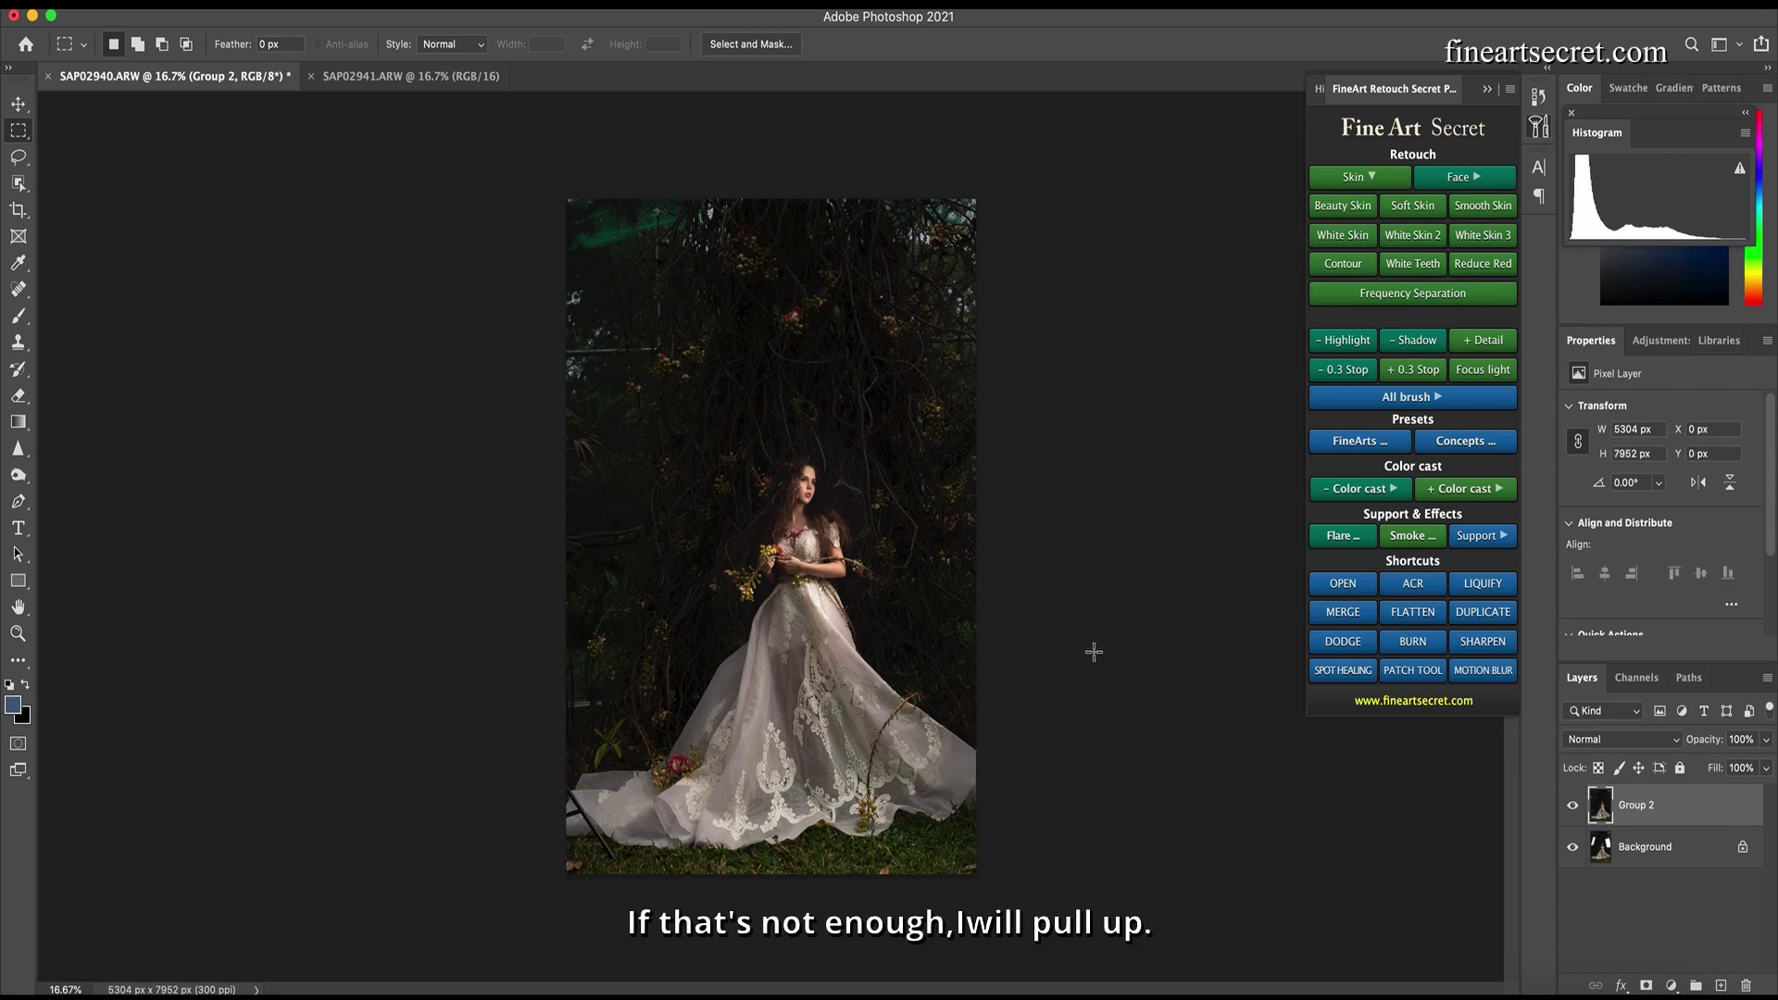
Move the stretched layer up 514 px and stretch the lower part again to the canvas bottom
key("v")
left_click_drag(881, 662, 879, 616)
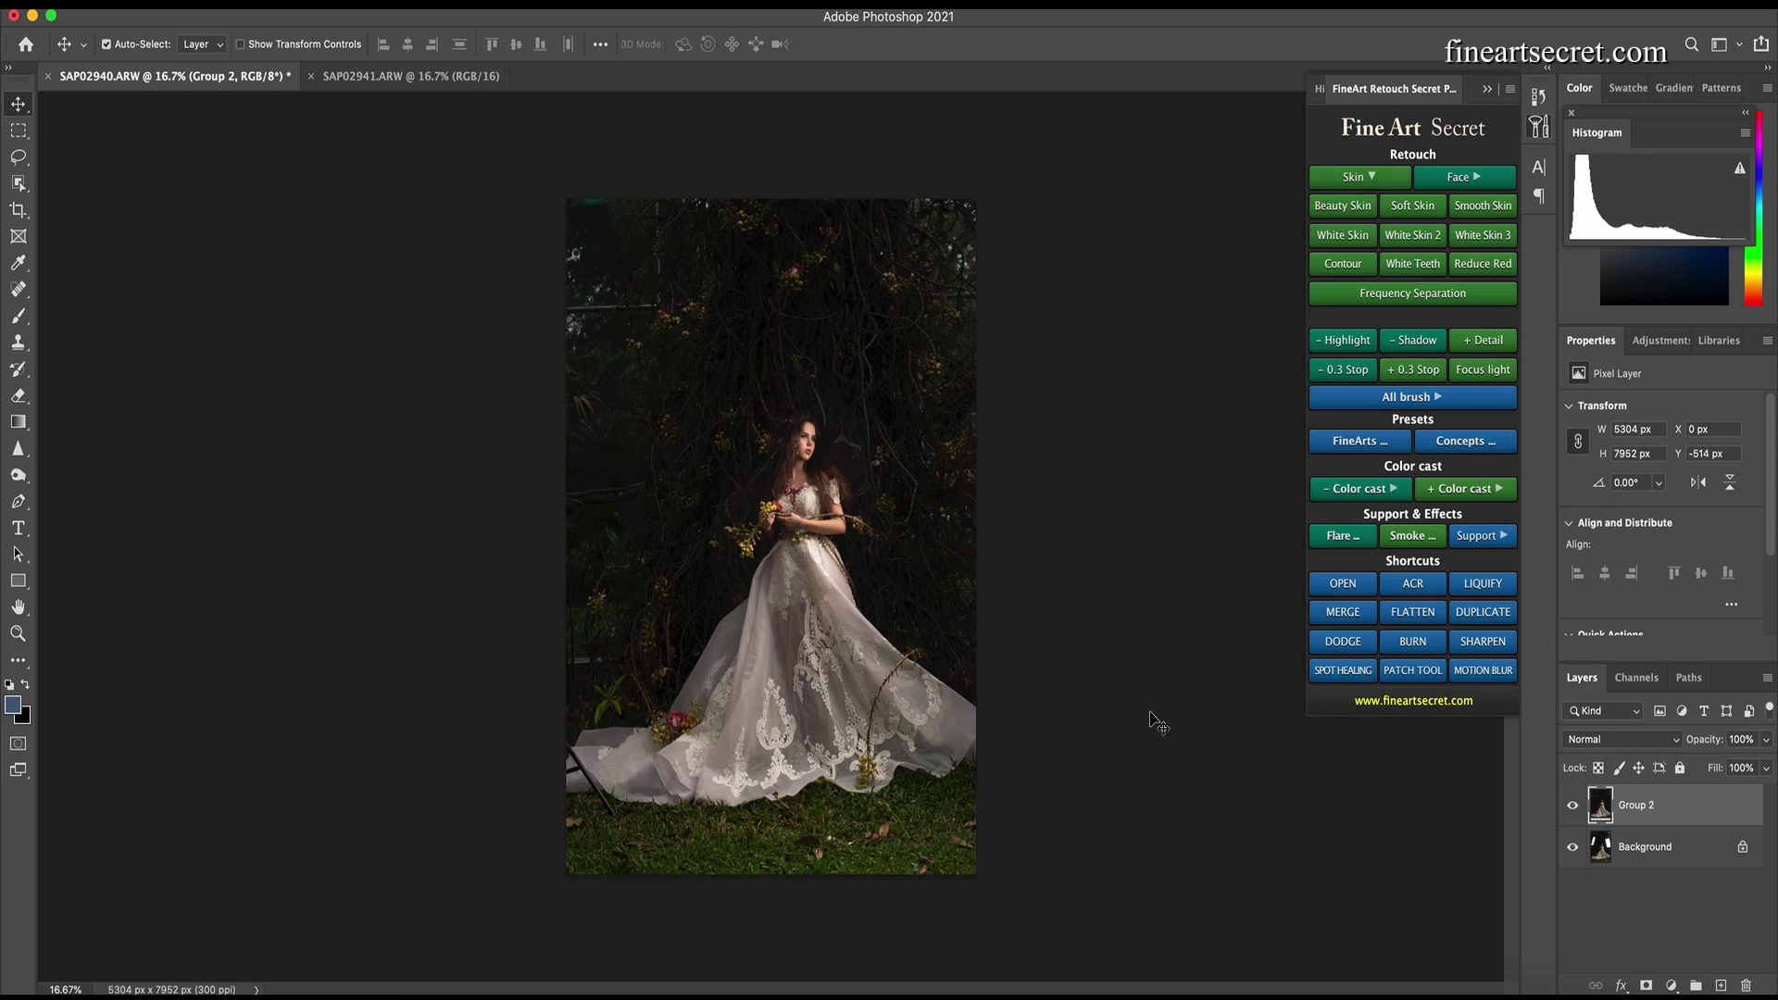
key("m")
left_click_drag(1034, 884, 389, 567)
key("ctrl+t")
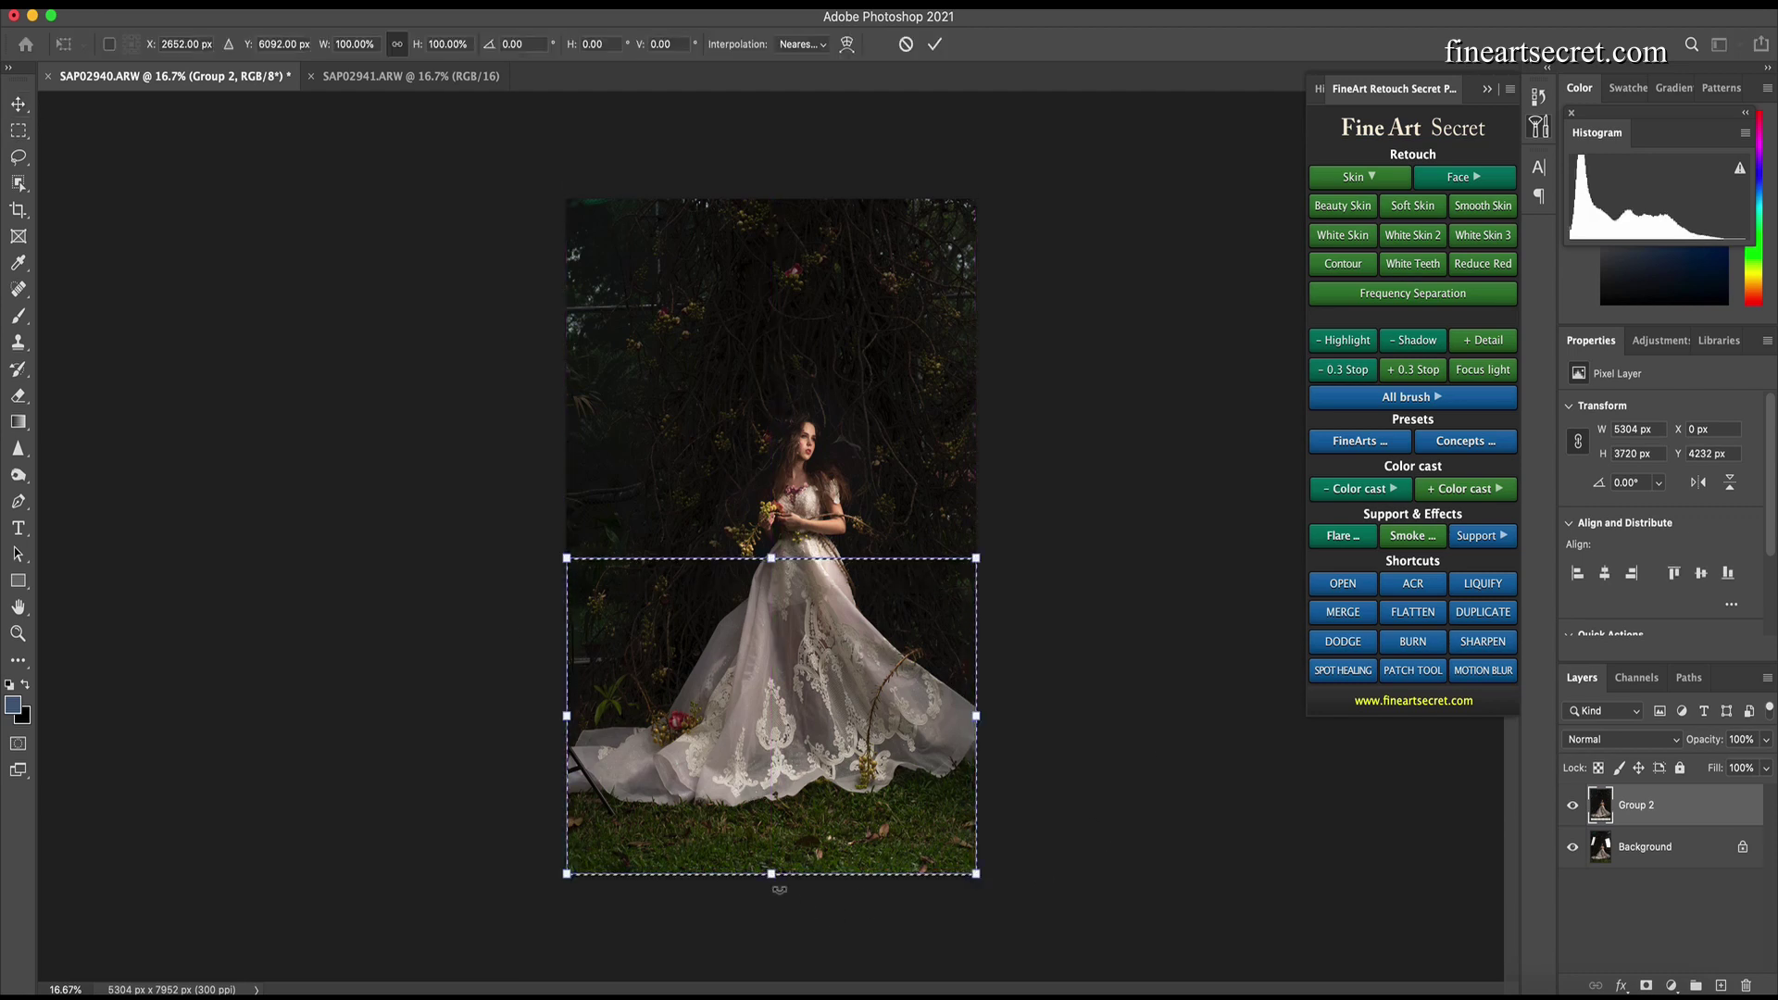
left_click_drag(771, 874, 770, 936)
key("Return")
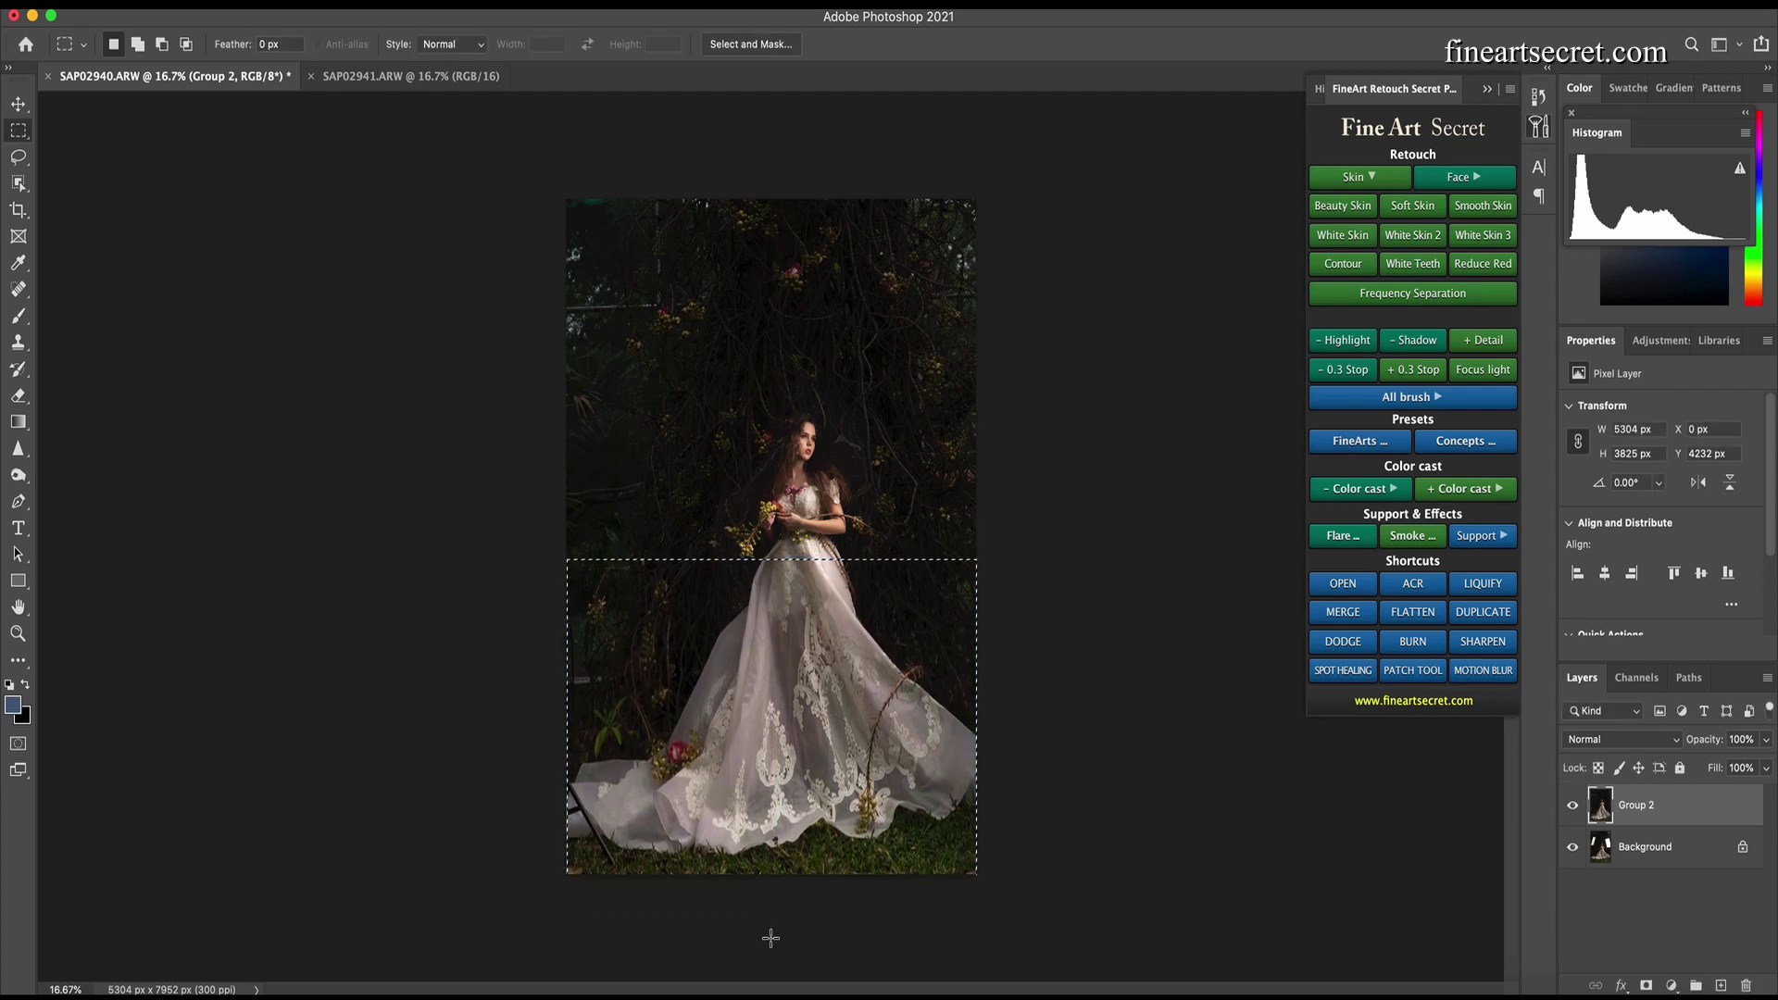
Deselect, apply the FineArt Forest Orange preset, and toggle its layer to compare
left_click(836, 916)
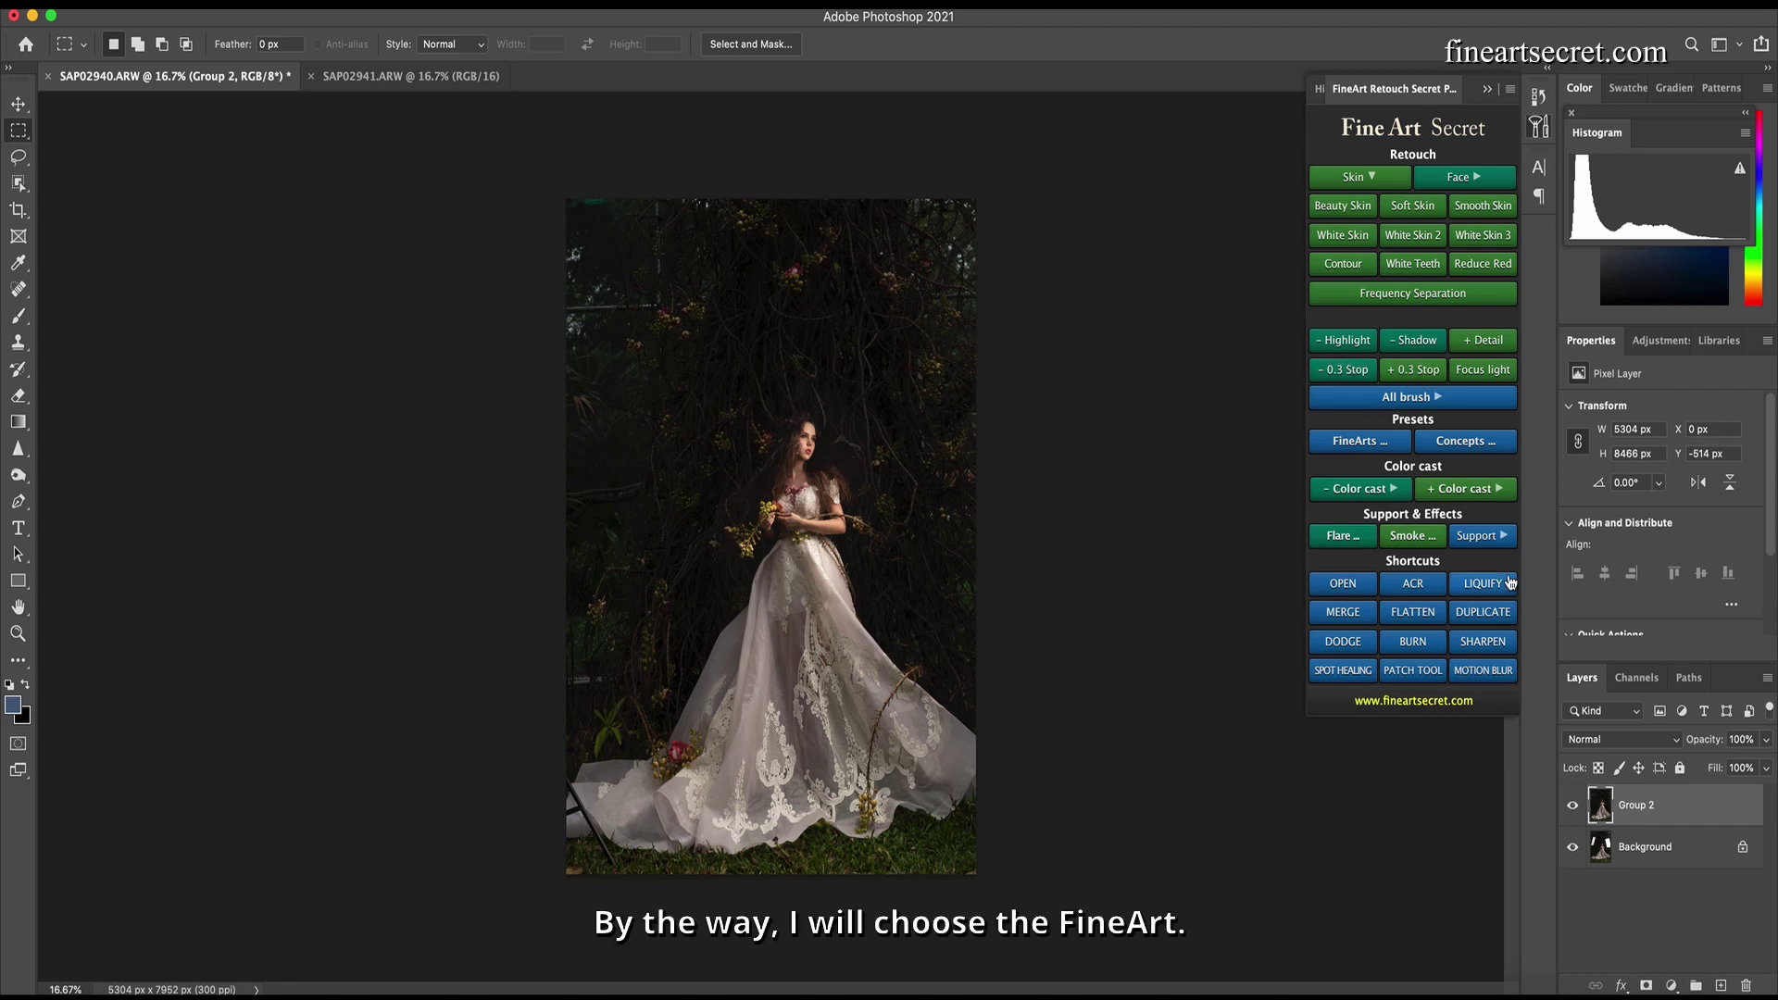
left_click(1357, 442)
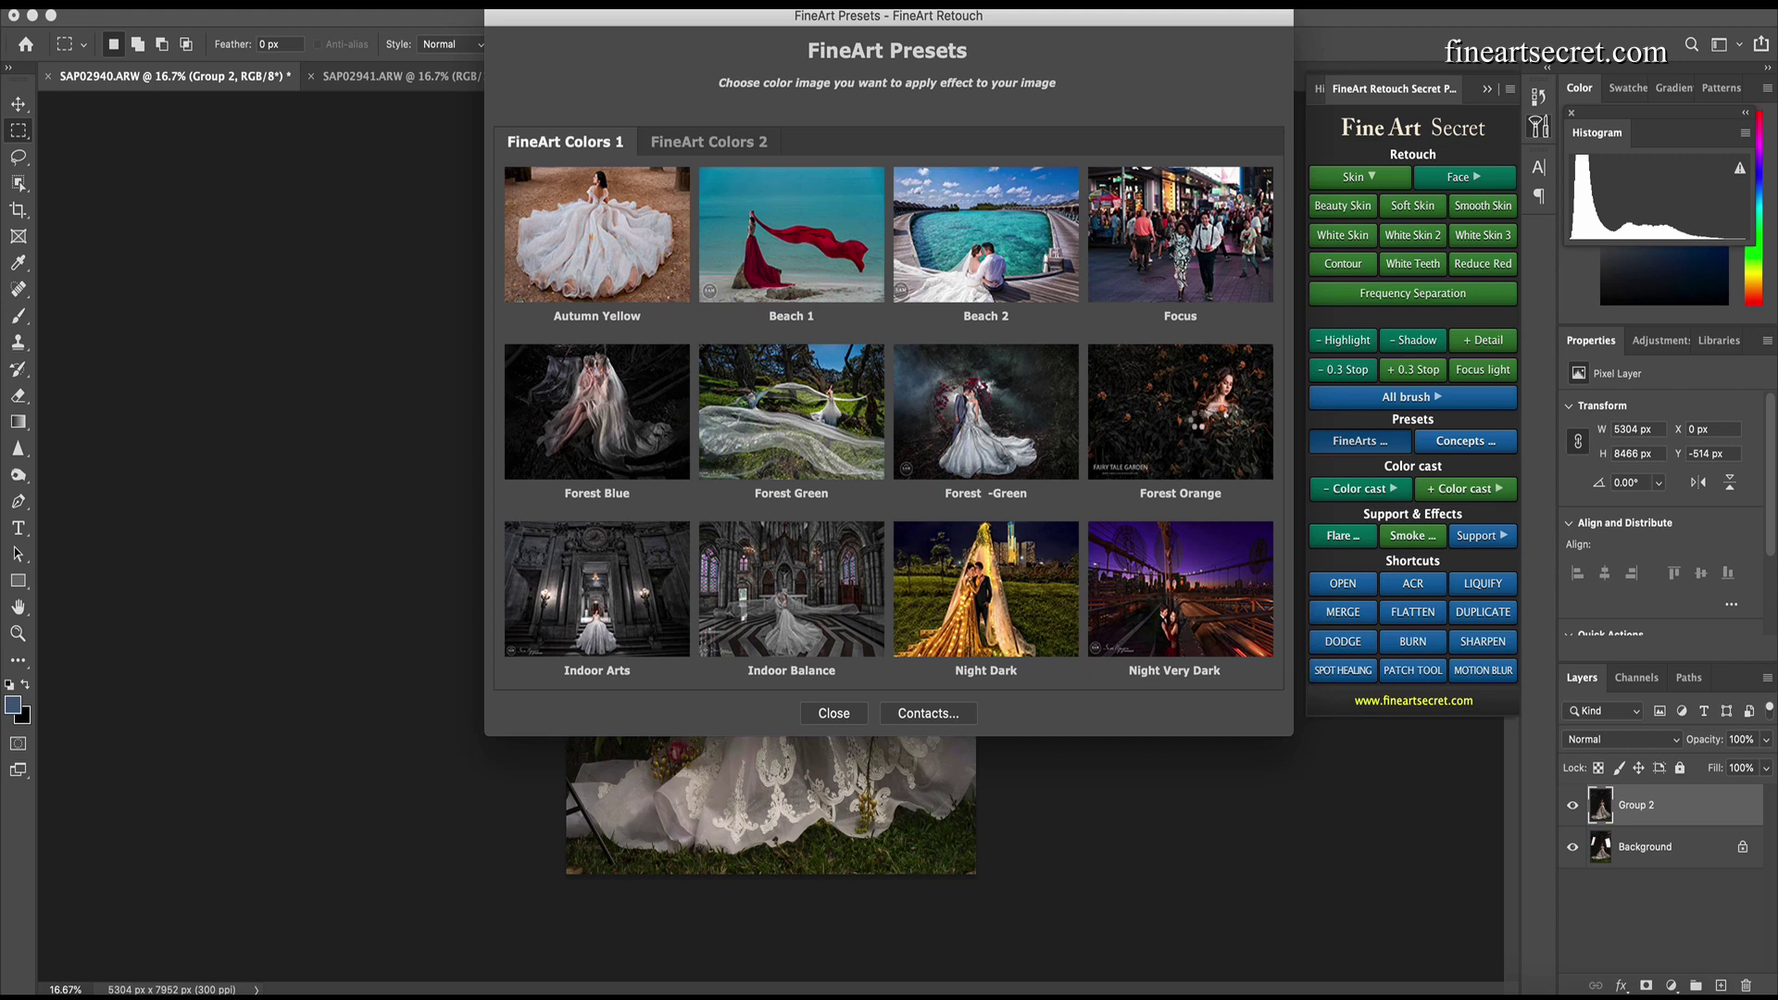
left_click(1198, 419)
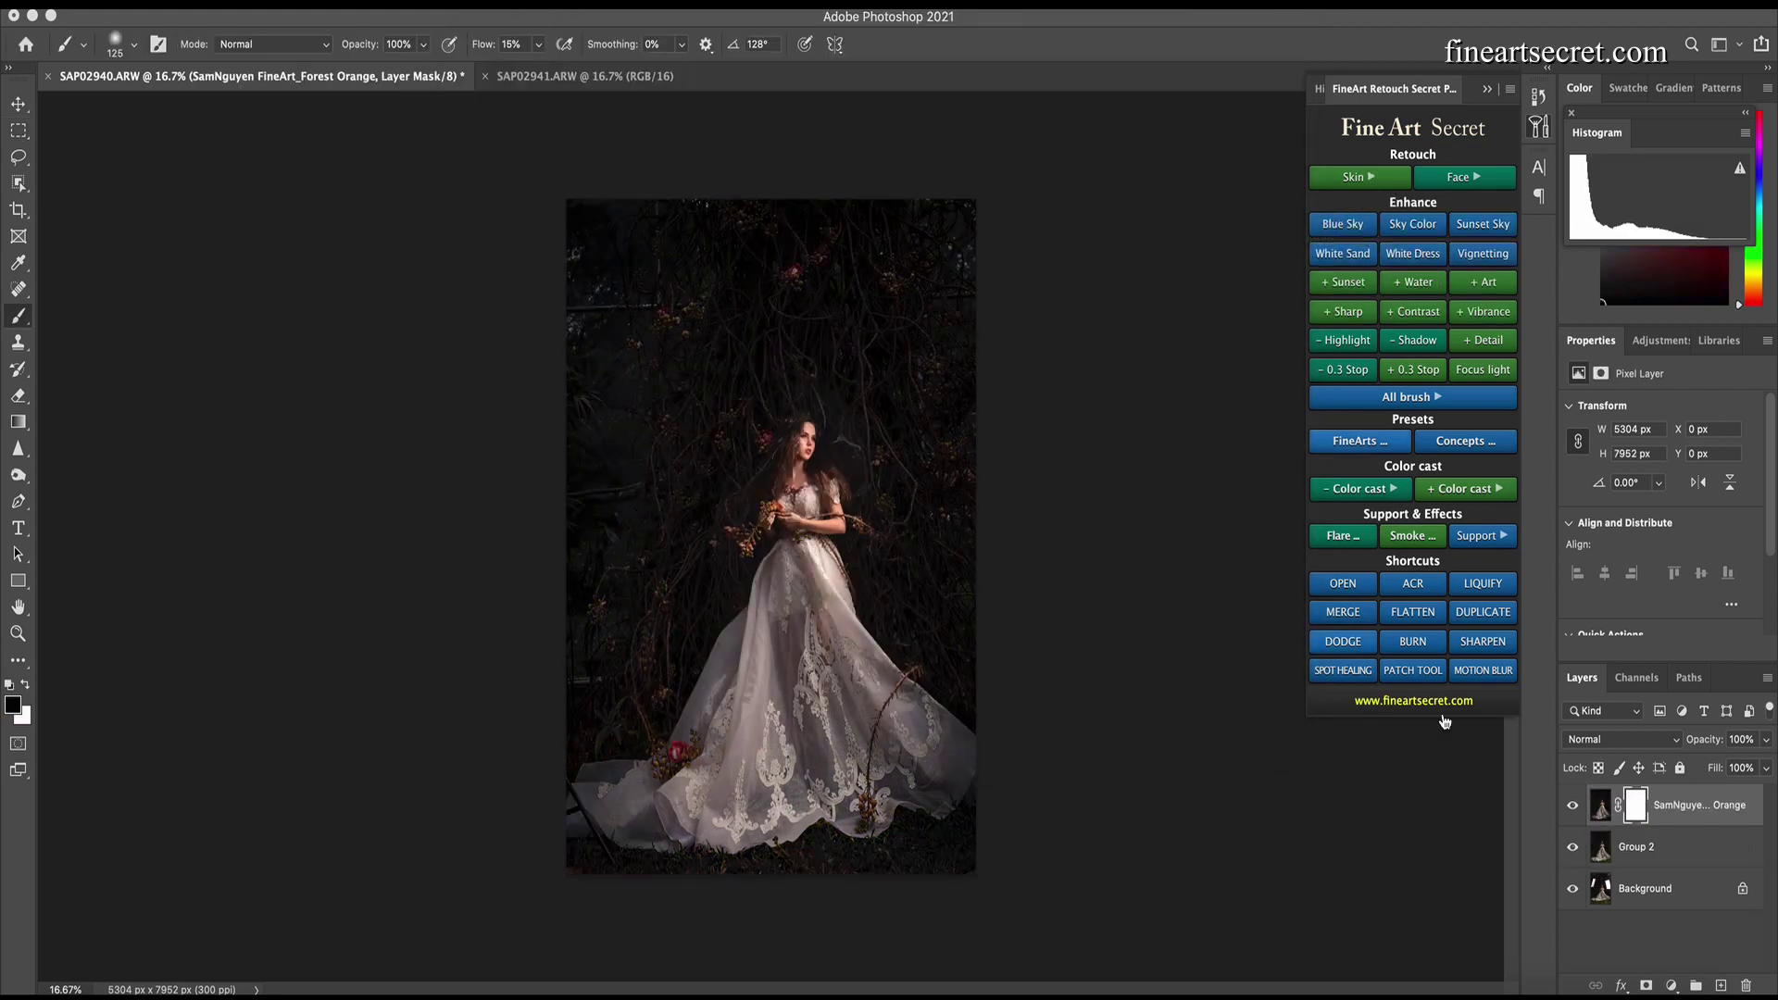
left_click(1573, 806)
left_click(1575, 807)
left_click(1574, 806)
left_click(1573, 805)
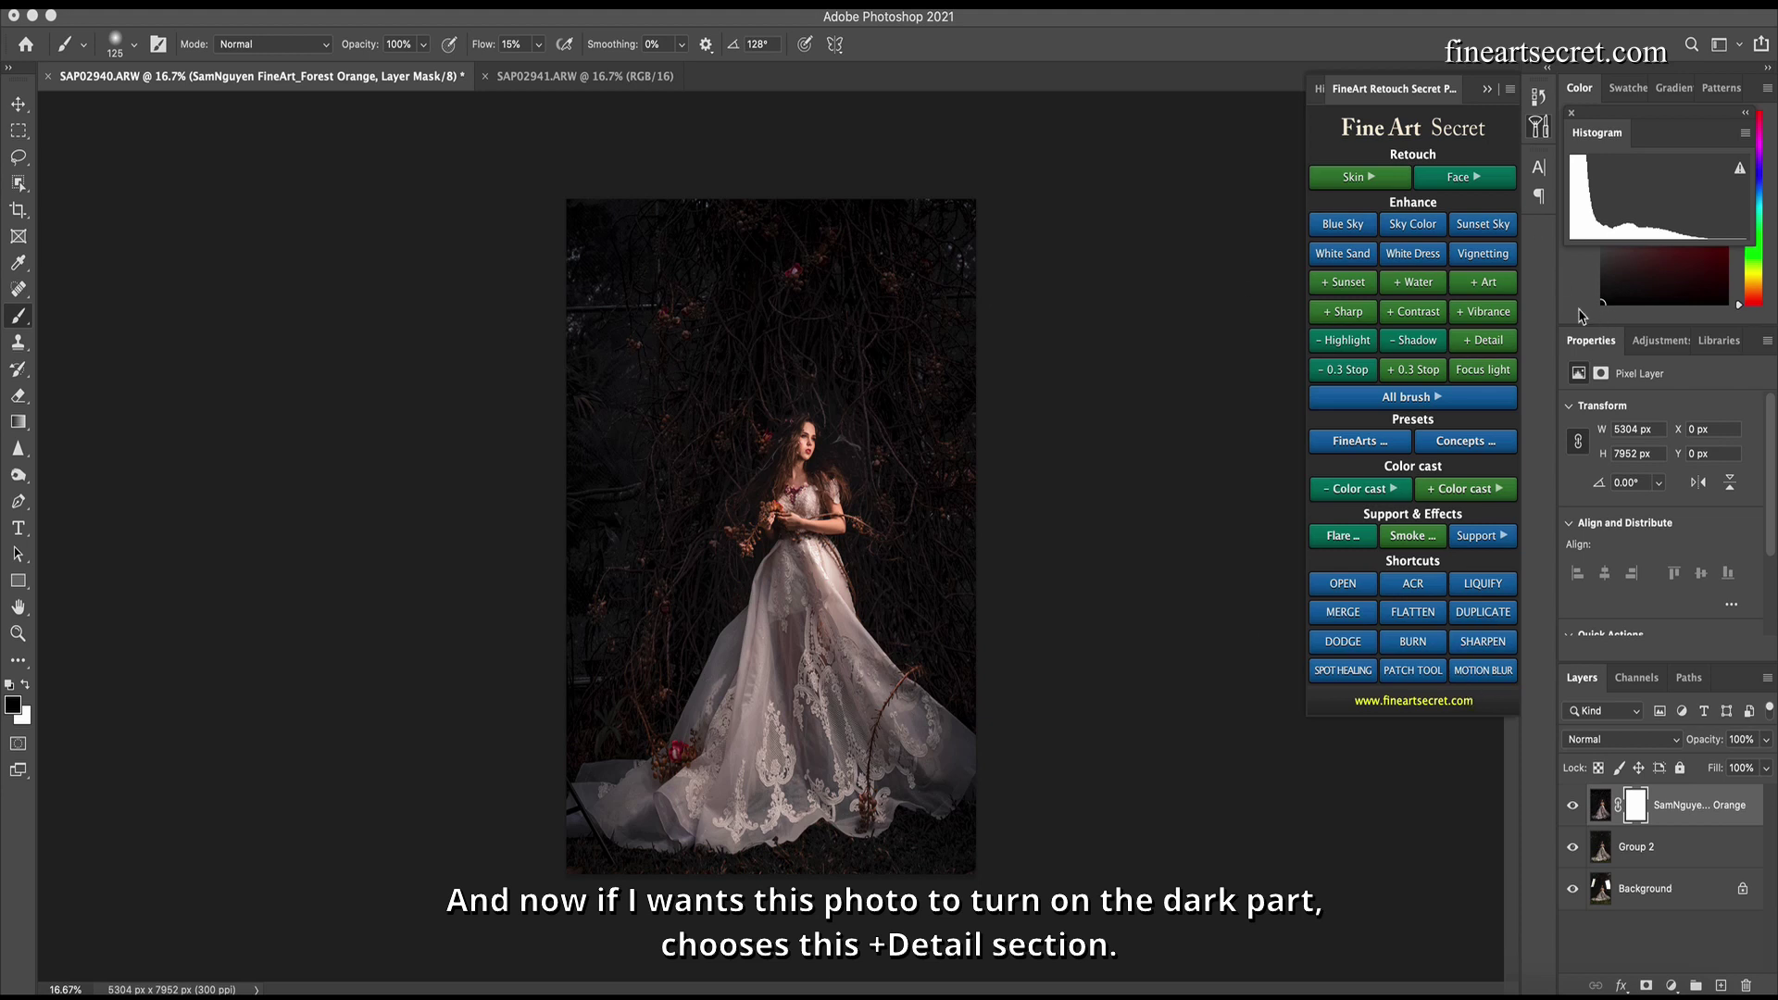
Add a +Detail layer at 35% opacity
left_click(1478, 343)
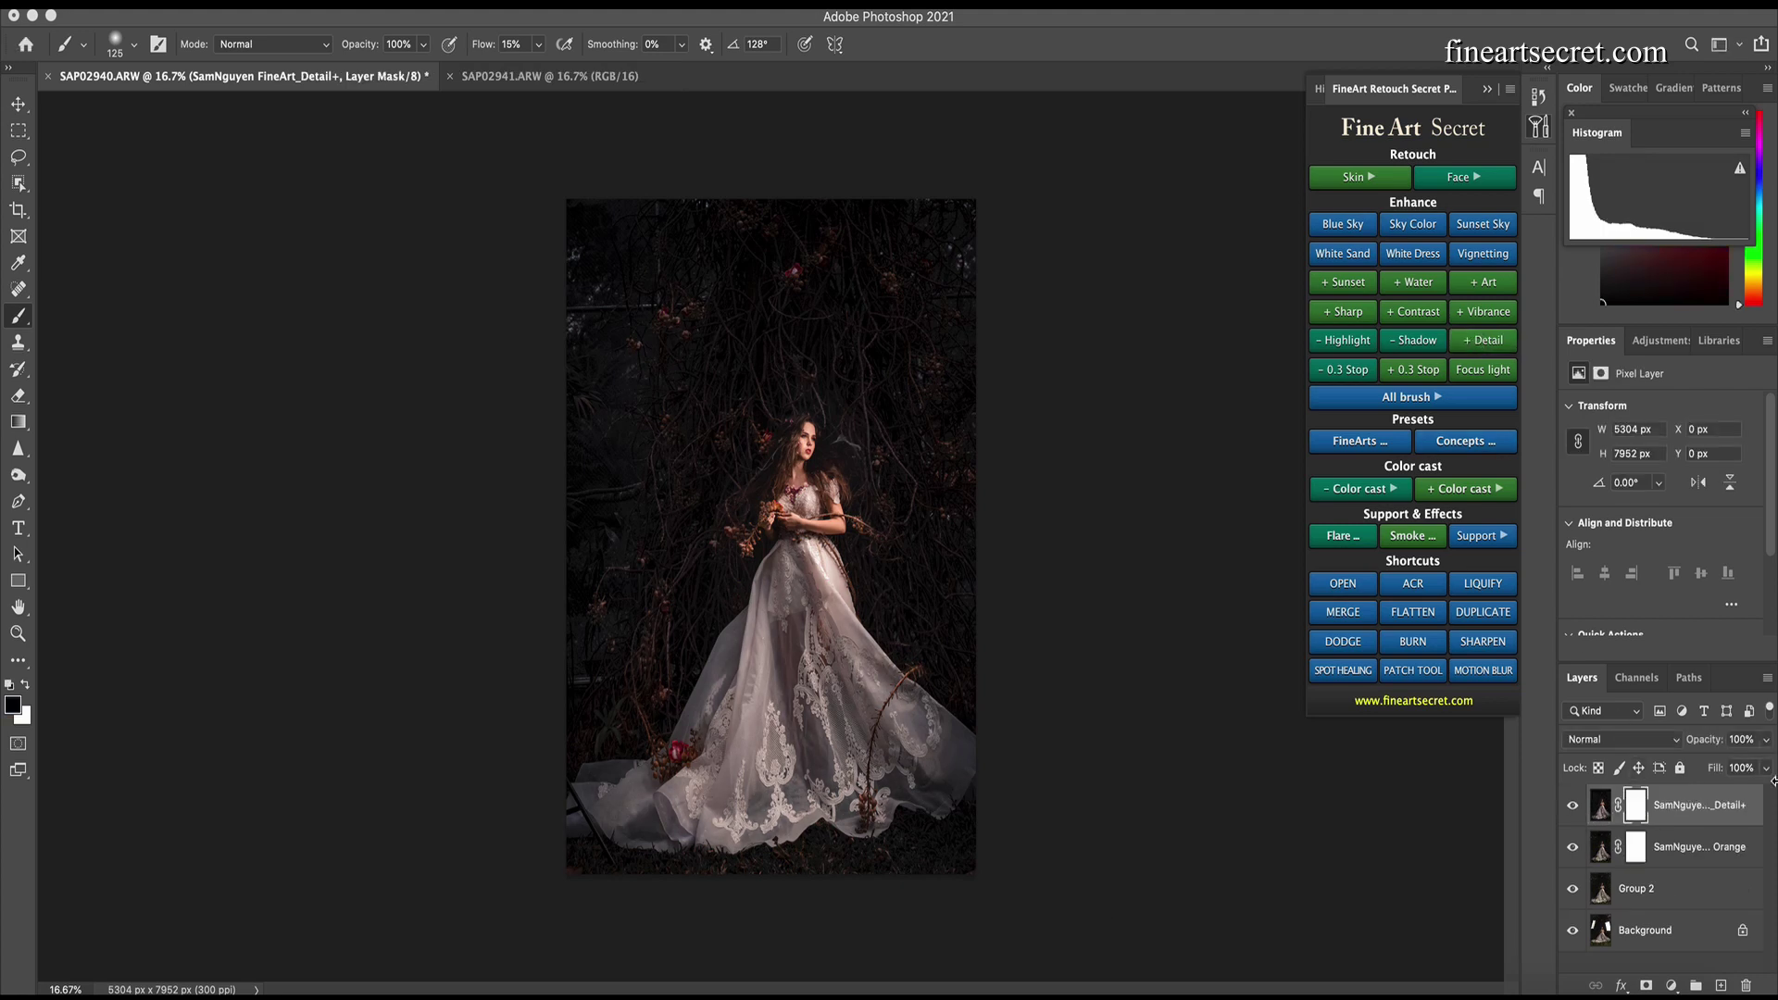
left_click(1765, 739)
left_click_drag(1703, 766, 1707, 768)
left_click(1571, 802)
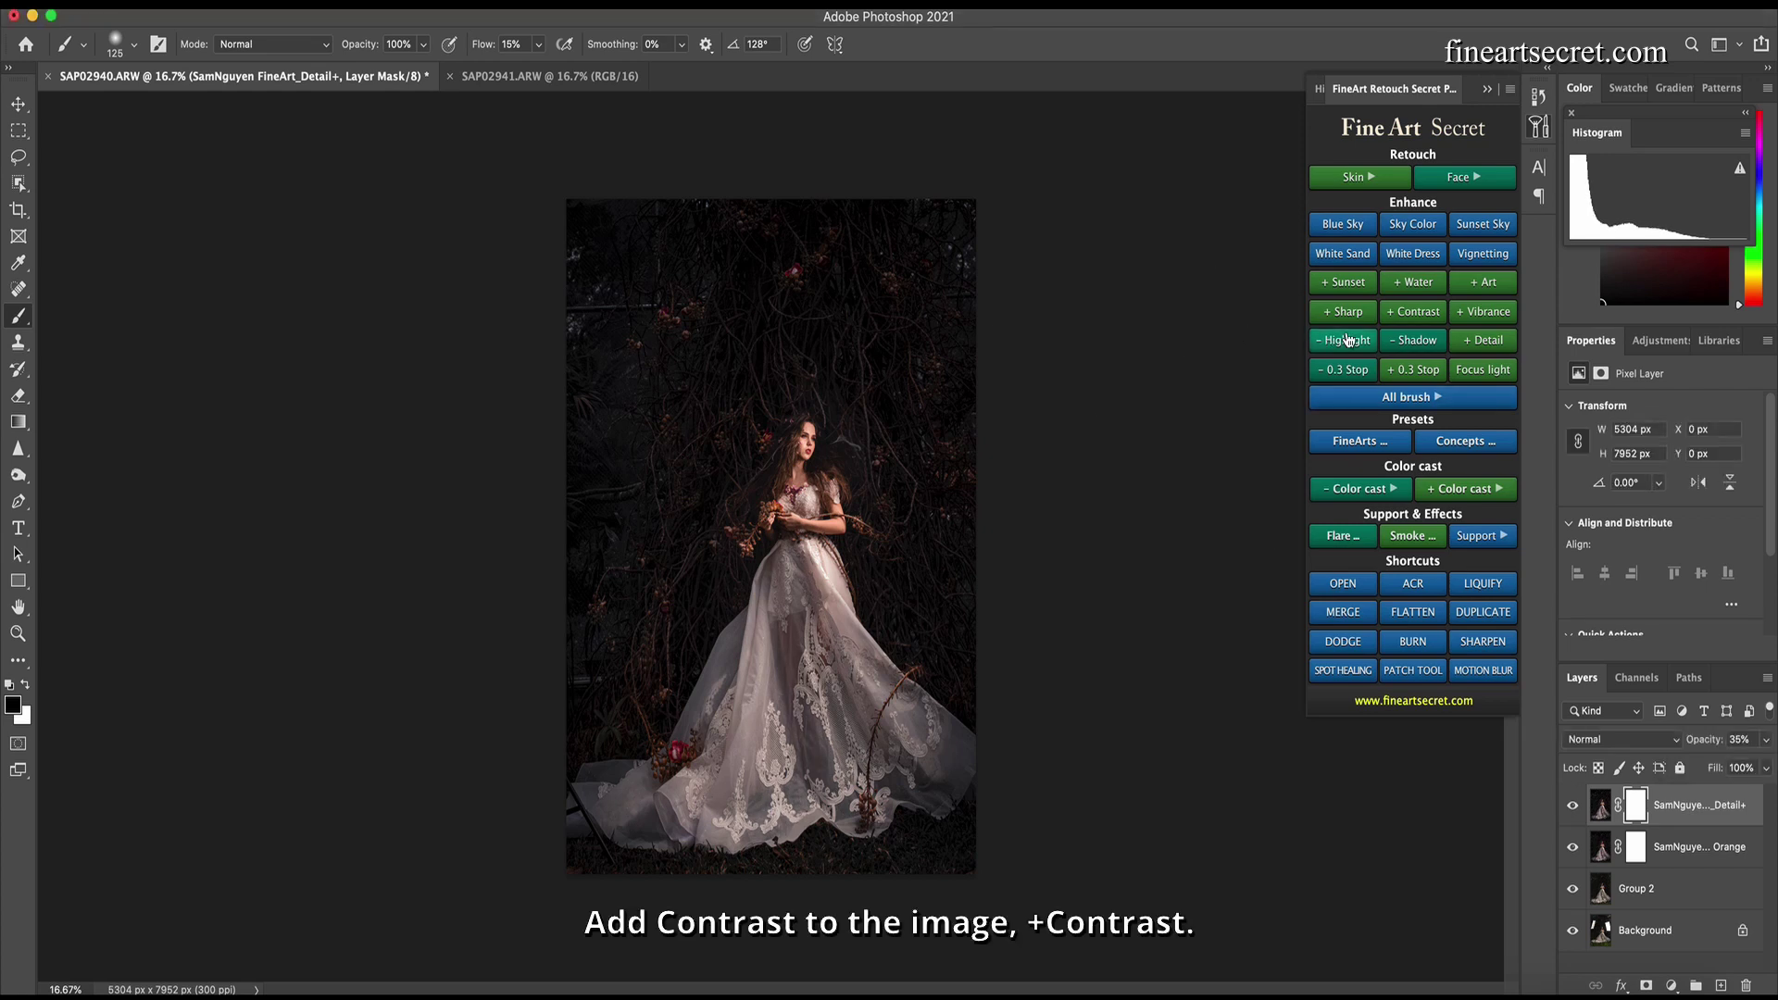
Add a +Contrast layer at 50% opacity and select the three toning layers together
left_click(1414, 319)
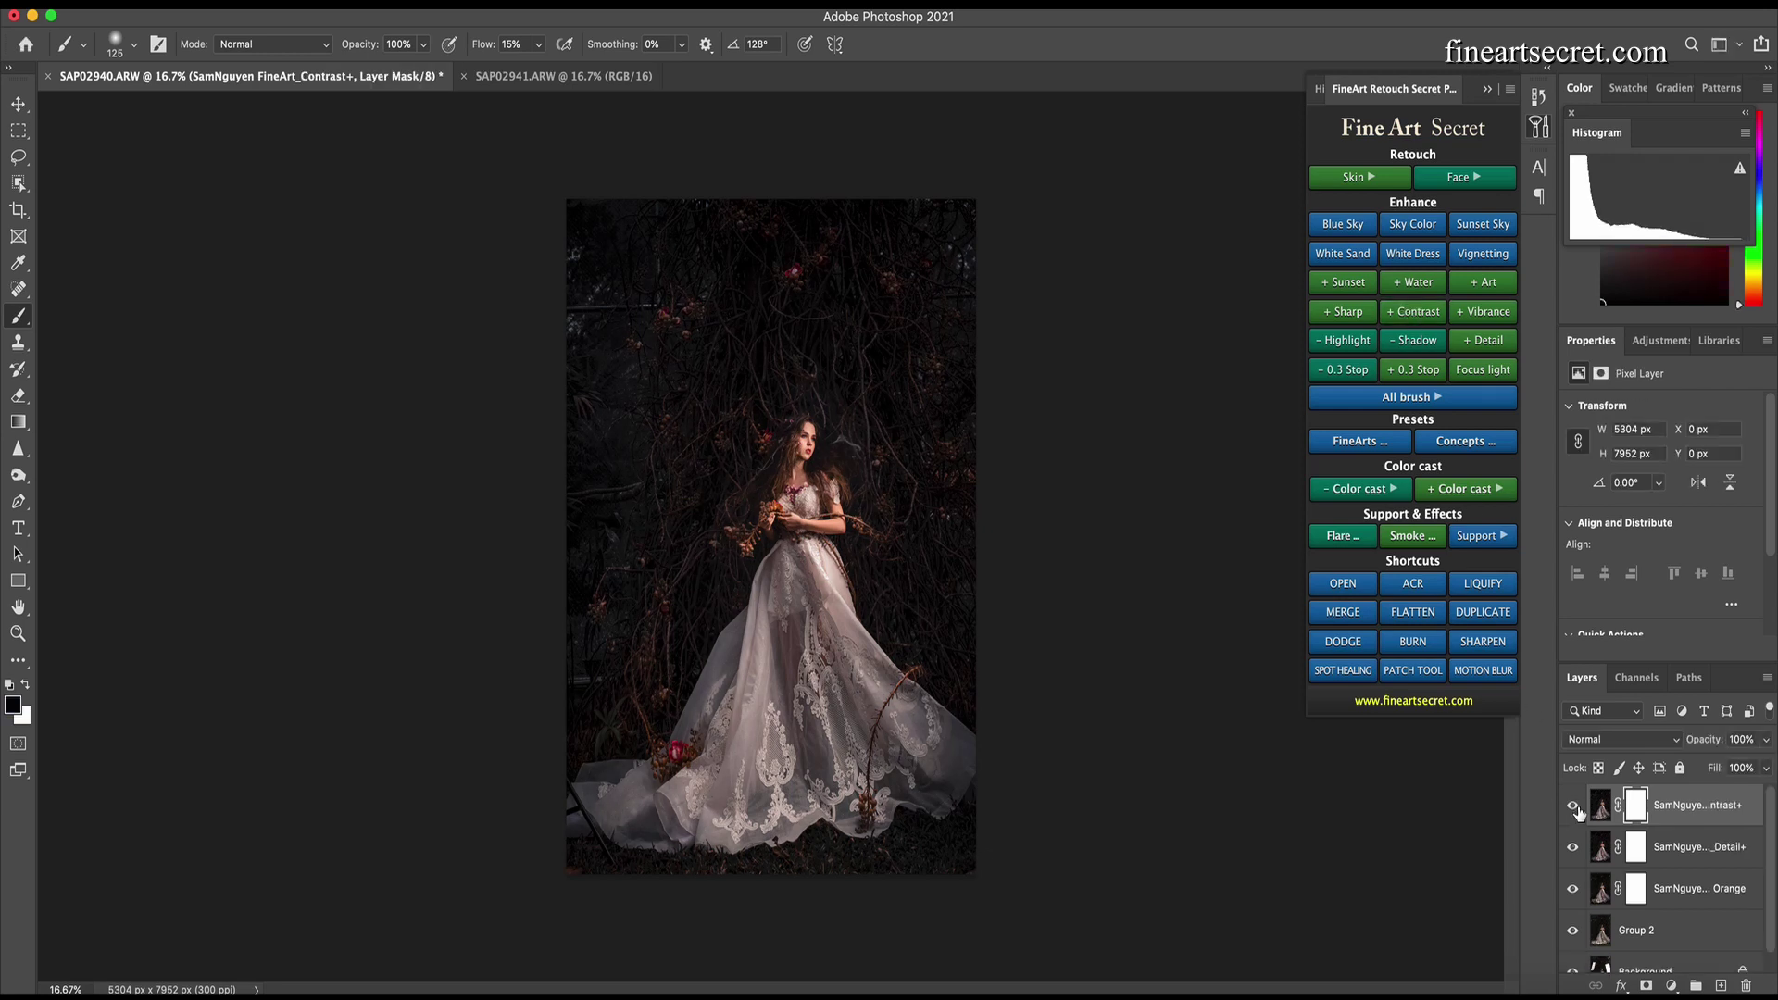
left_click(1766, 739)
left_click_drag(1762, 765, 1718, 768)
left_click(1585, 795)
left_click(1711, 898, "shift")
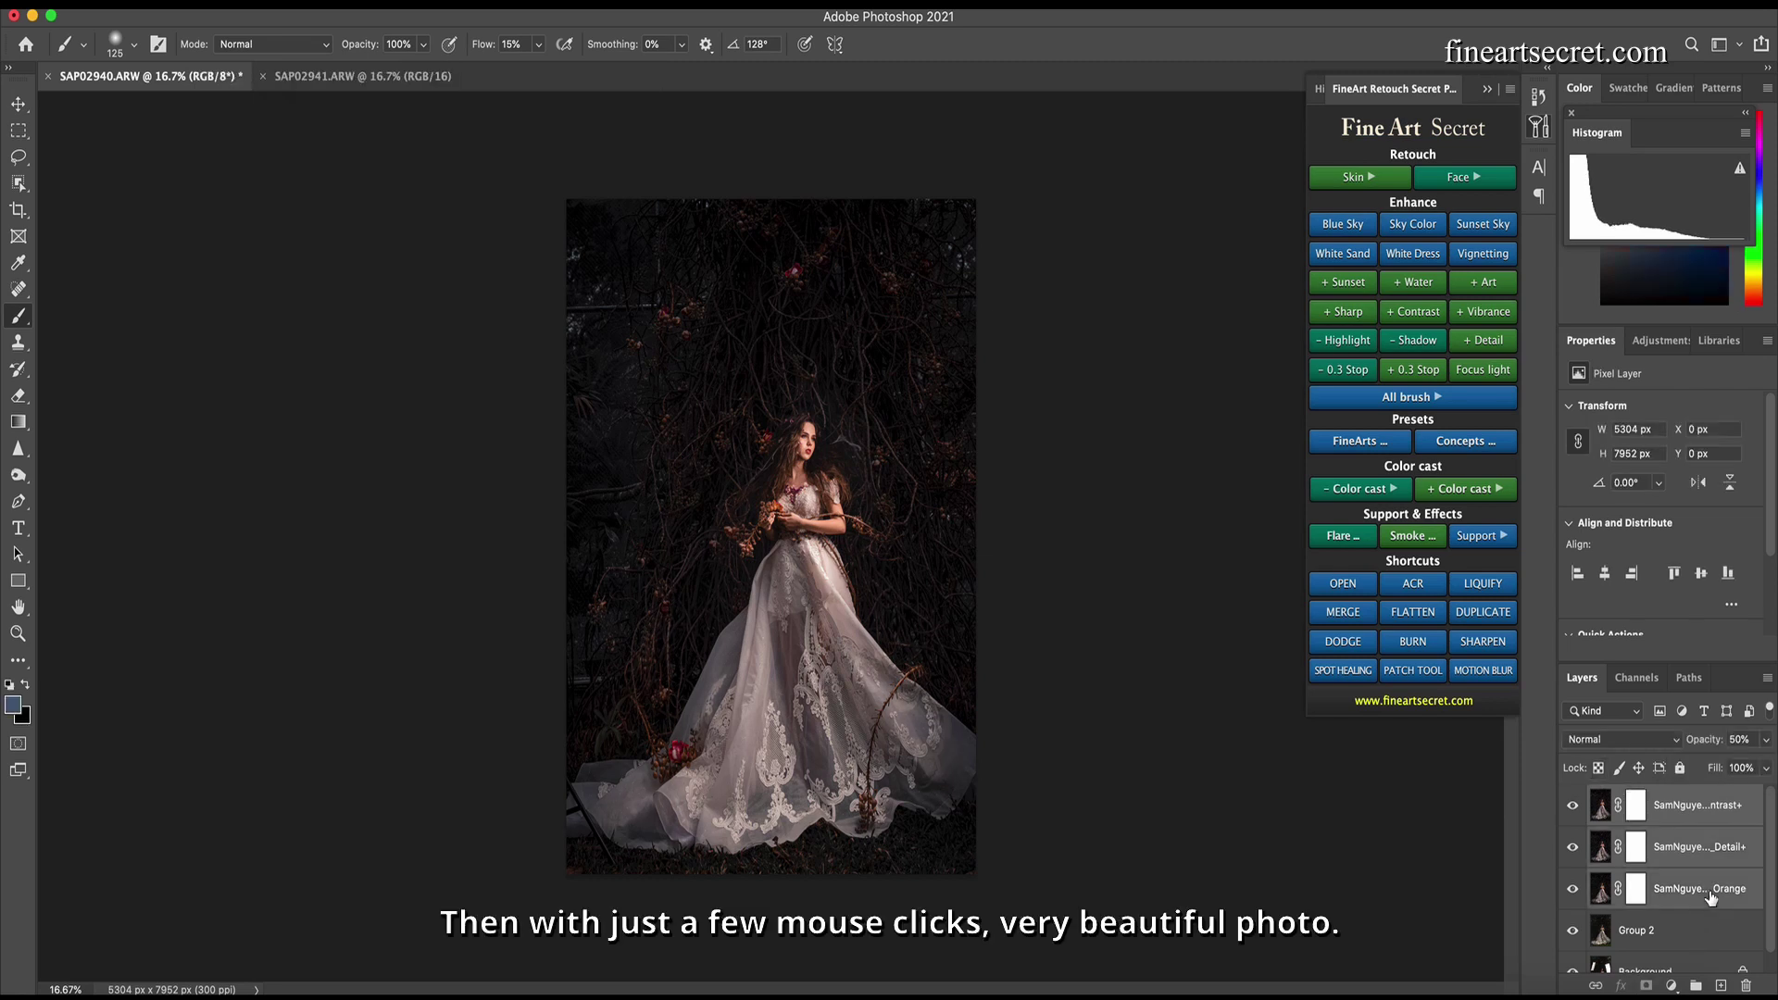
Group the three toning layers as Group 3, compare, merge it, and duplicate it as Group 3 copy
key("super+g")
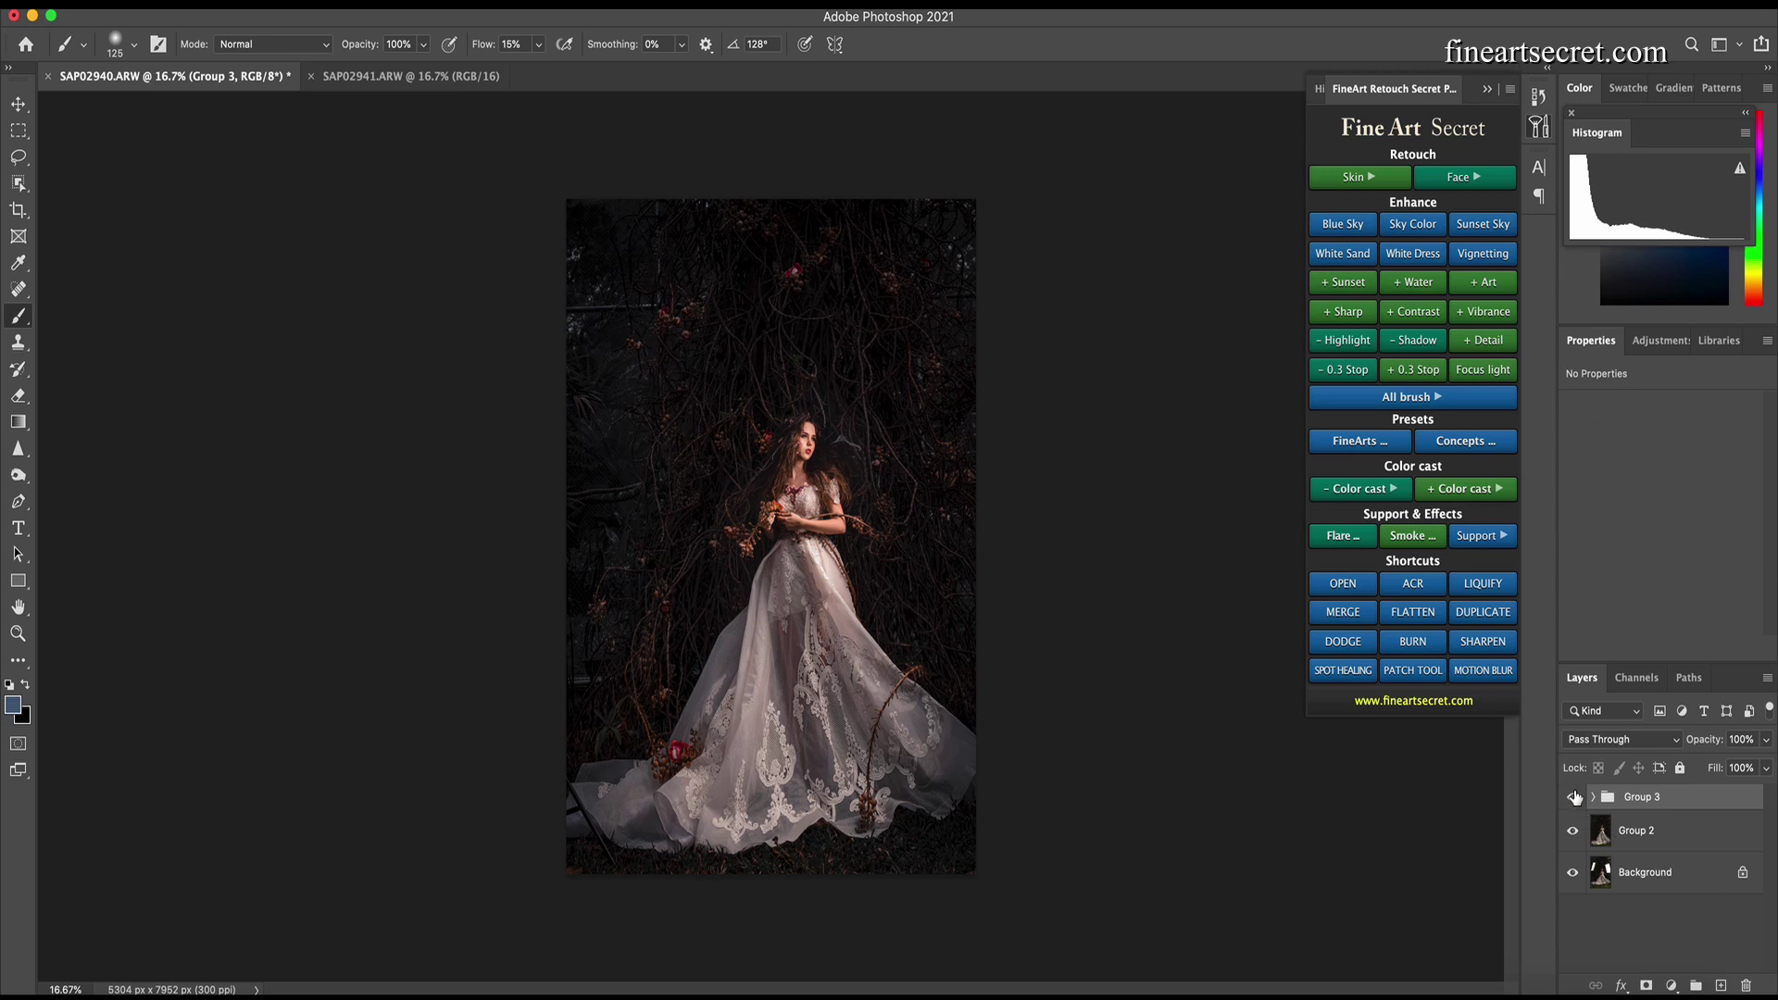
left_click(1573, 797)
left_click(1574, 796)
left_click(1573, 796)
left_click(1573, 797)
key("super+e")
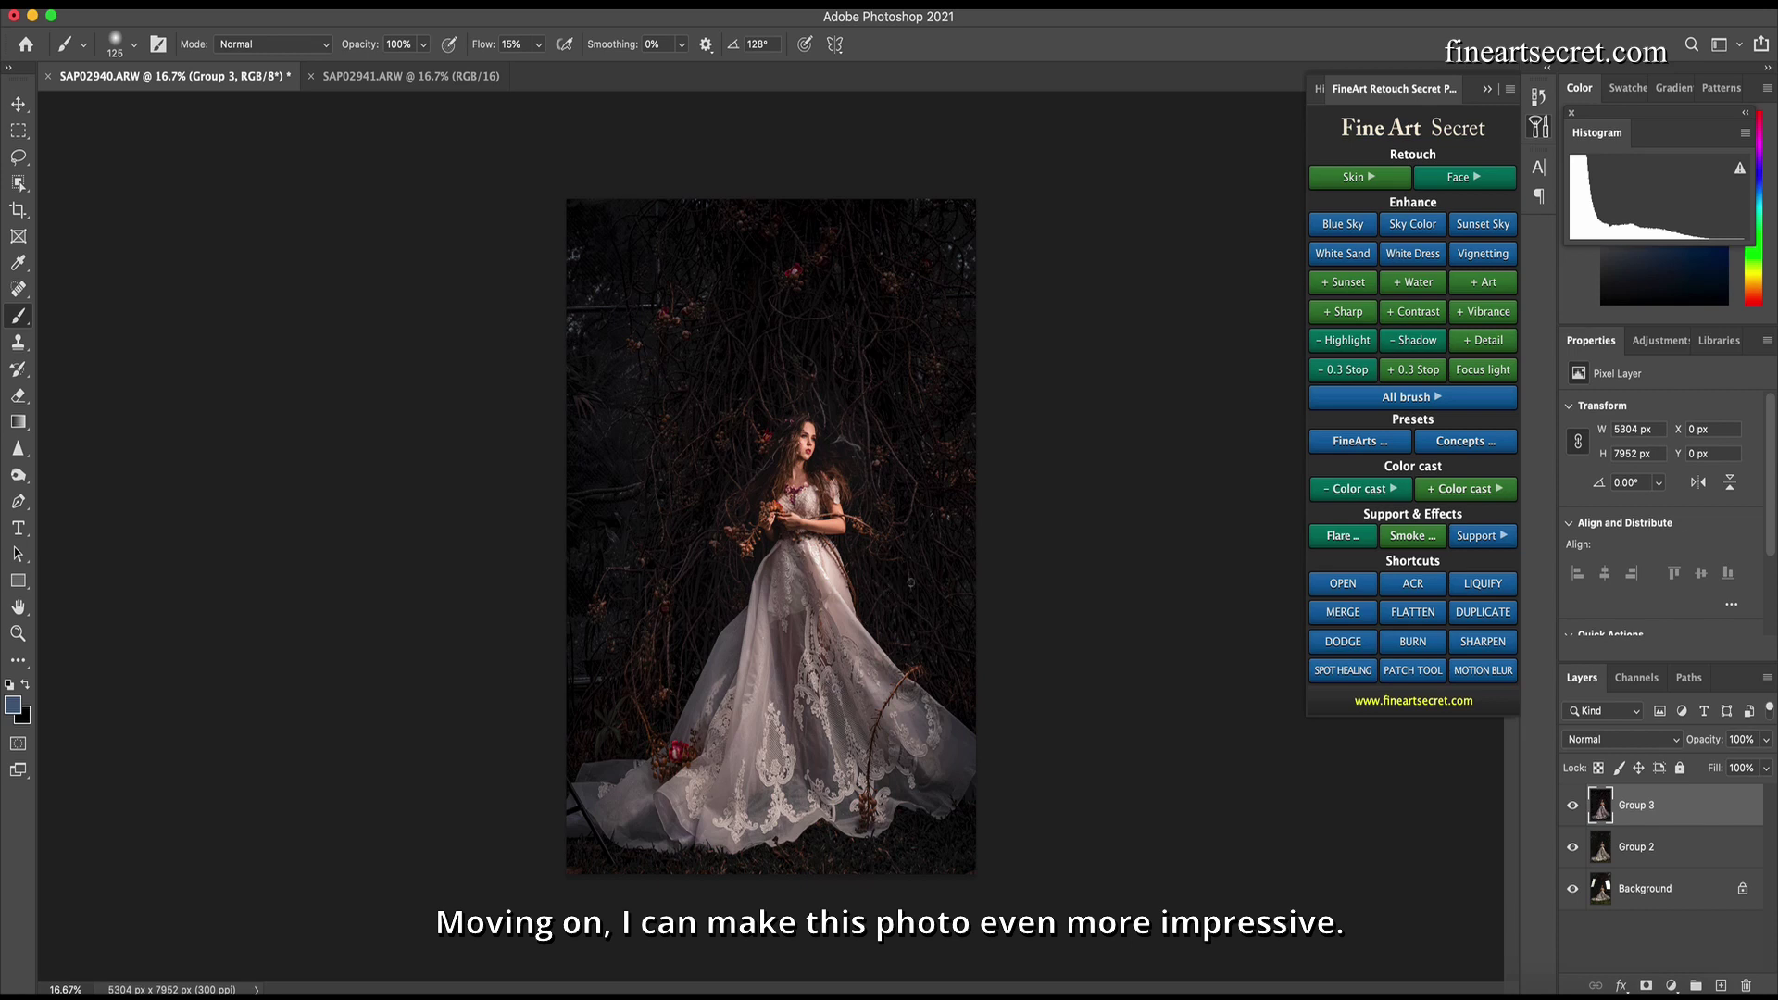
key("super+j")
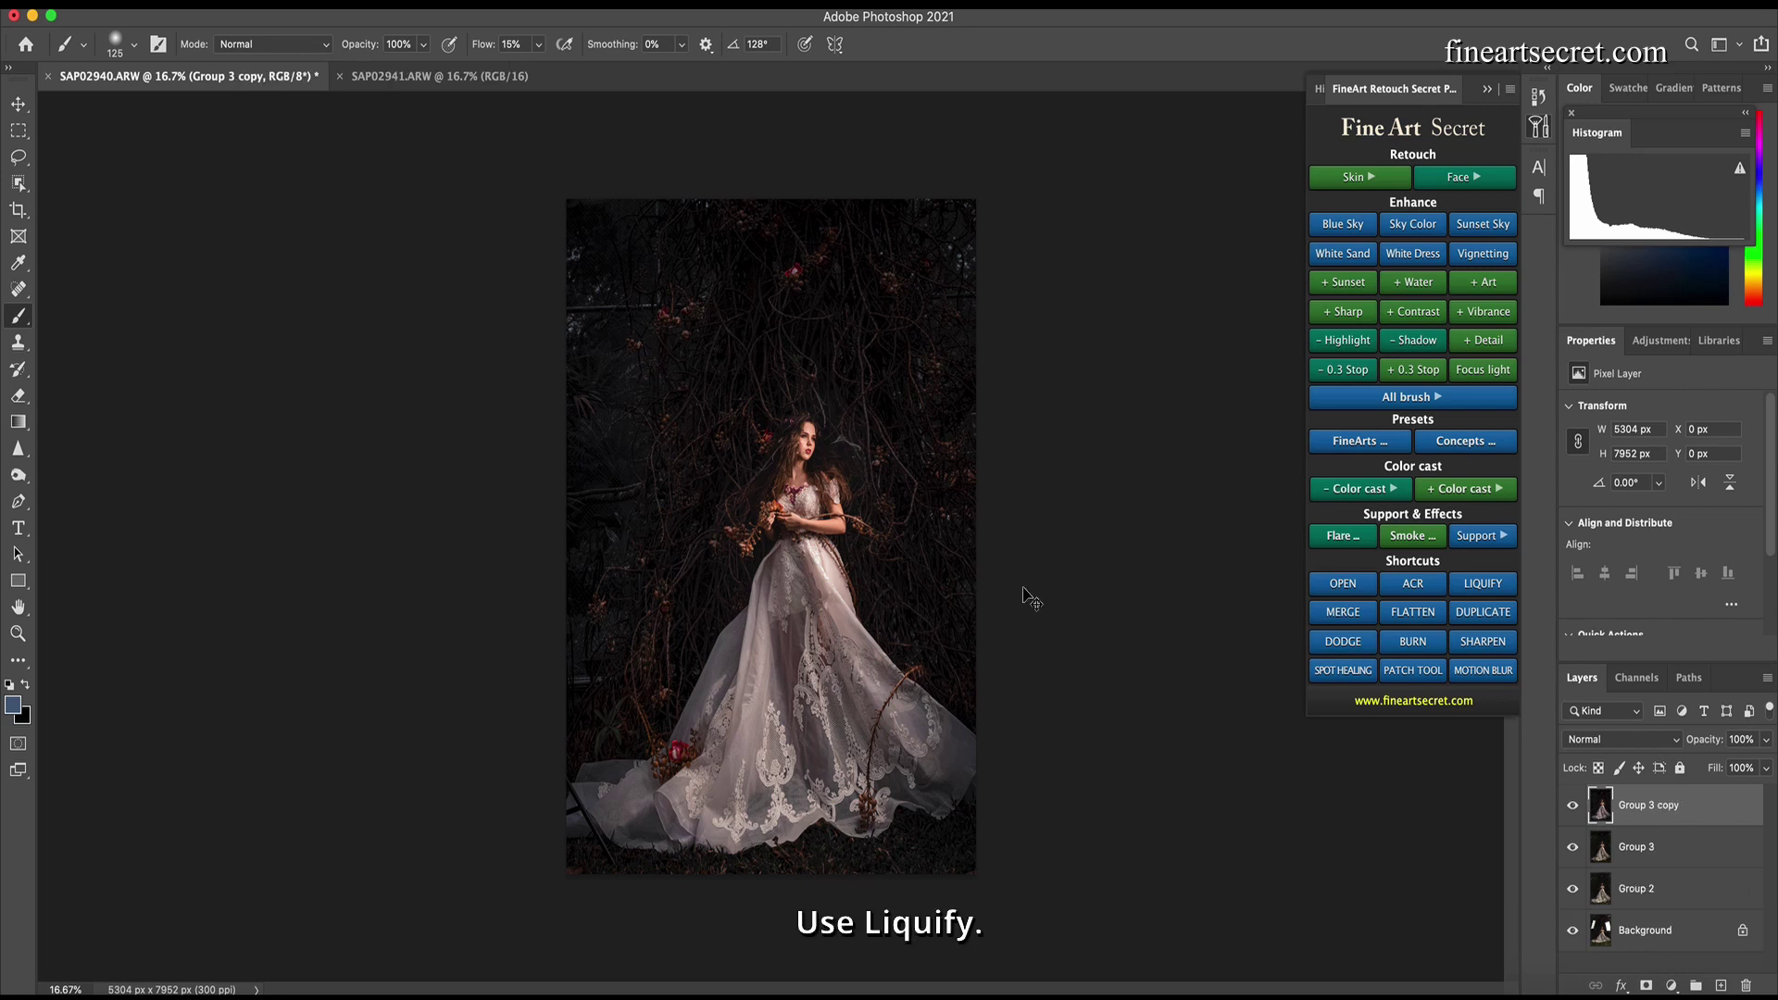
Liquify the Group 3 copy, pushing in the skirt's left side with brush sizes 600–2000
left_click(1482, 589)
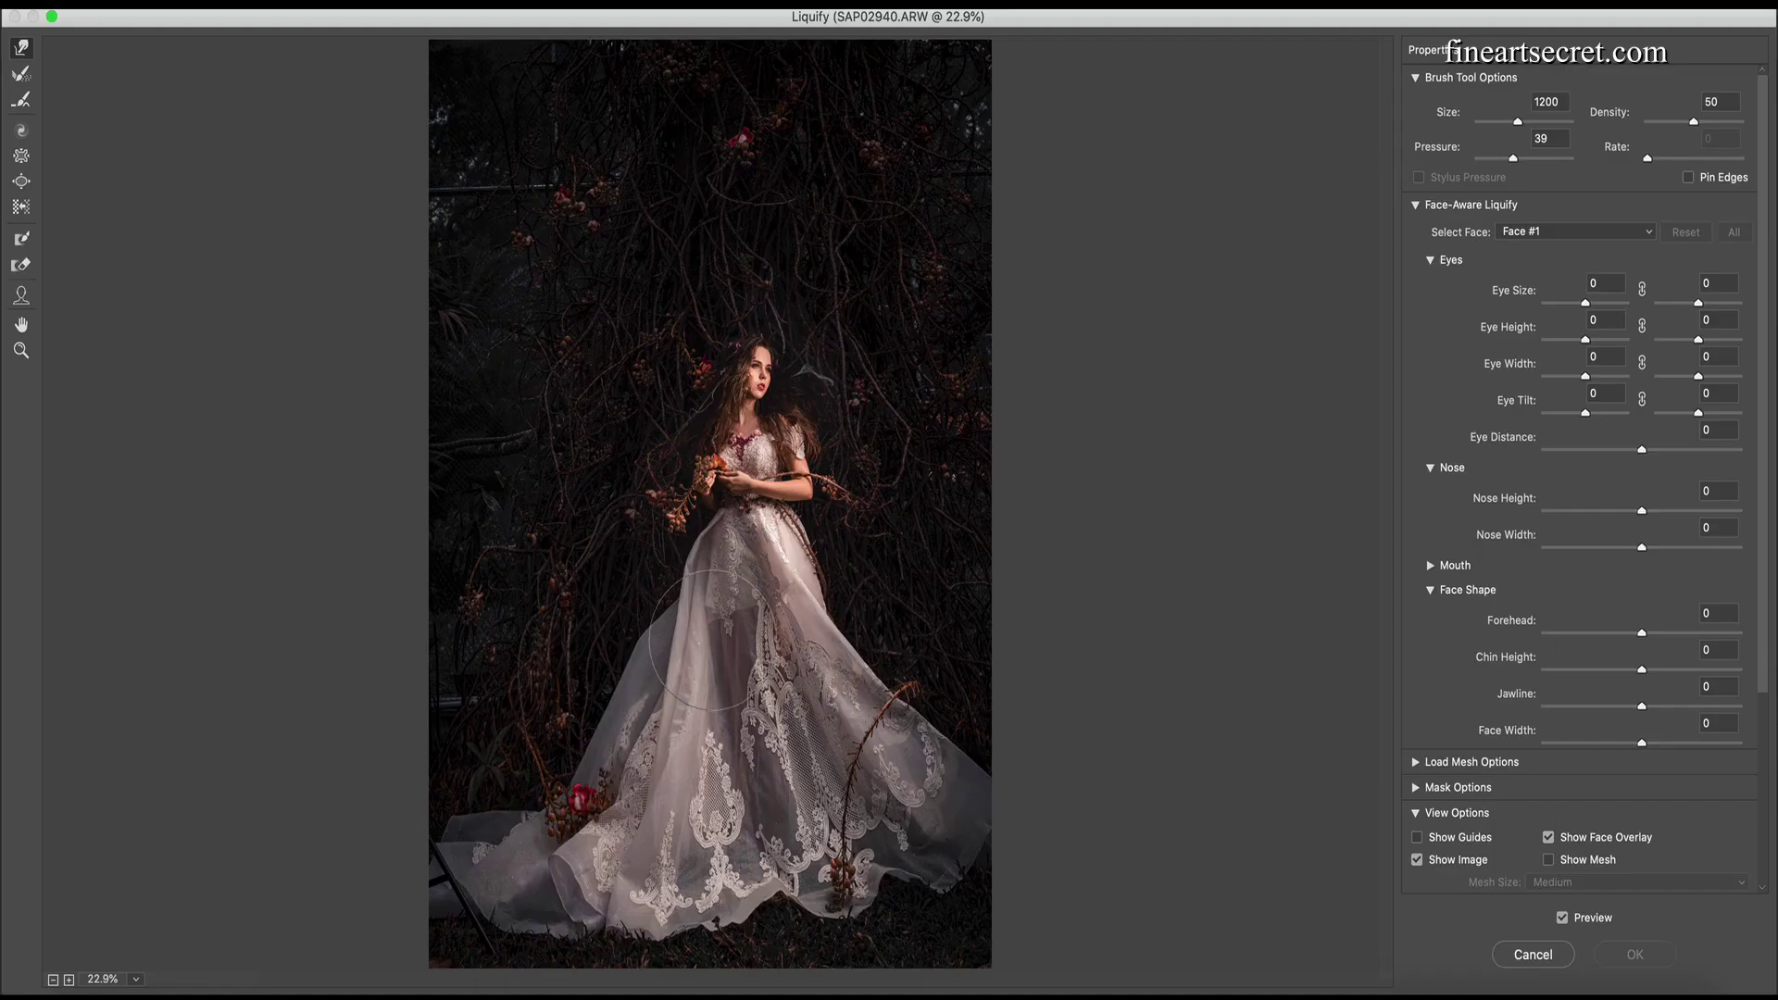
key("bracketright")
key("bracketright")
key("bracketright")
key("bracketright")
key("bracketright")
key("bracketright")
key("bracketright")
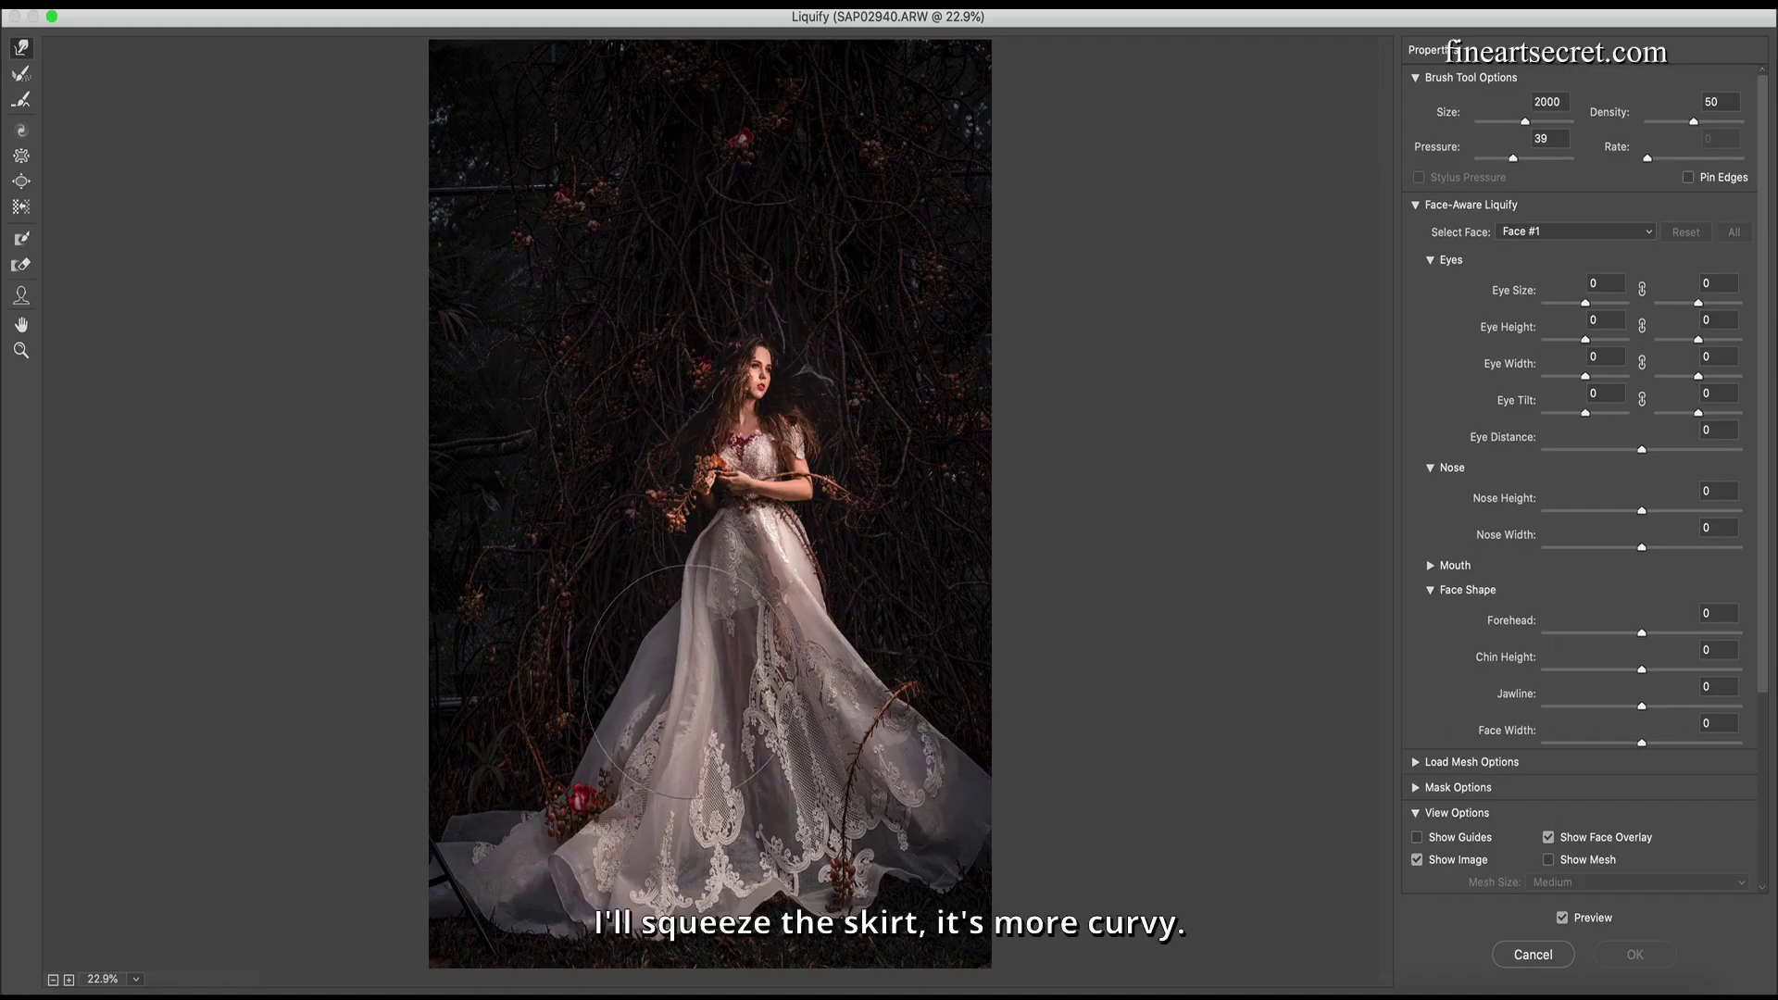
mouse_move(690, 680)
left_mouse_down()
mouse_move(671, 681)
mouse_move(690, 681)
left_mouse_up()
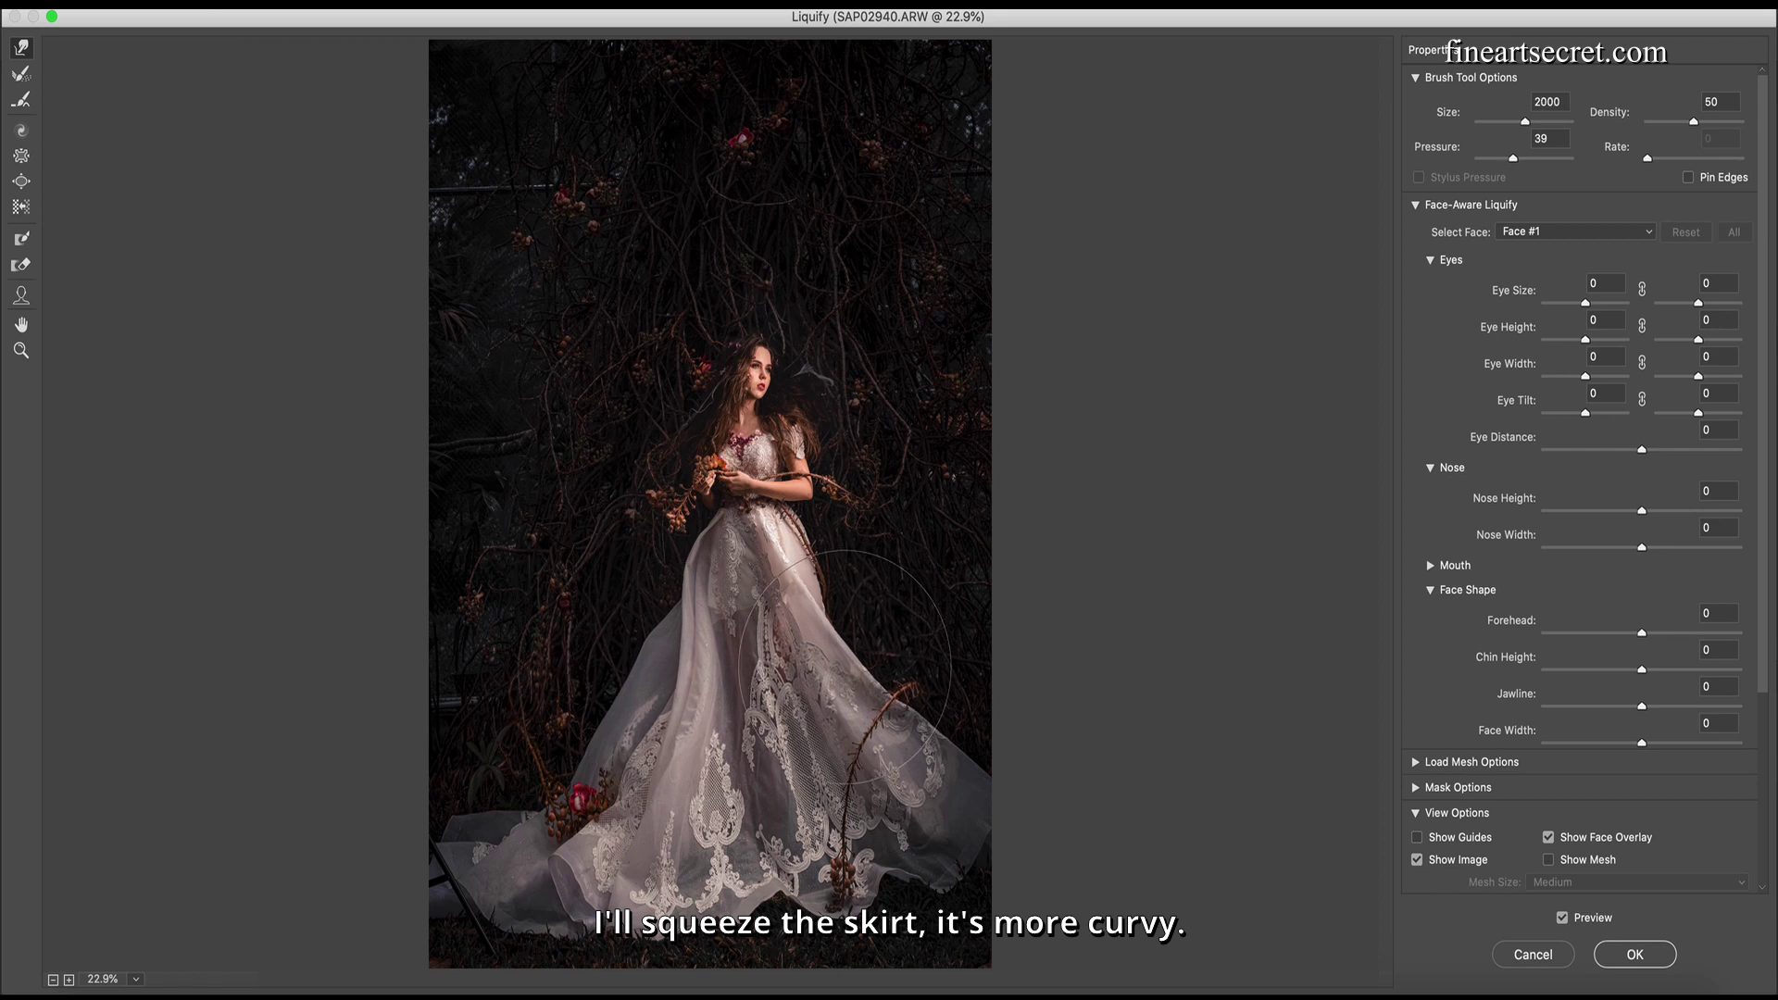
key("bracketleft")
key("bracketleft")
key("bracketleft")
key("bracketleft")
key("bracketleft")
key("bracketleft")
key("bracketleft")
key("bracketleft")
key("bracketleft")
key("bracketleft")
key("bracketleft")
key("bracketleft")
key("bracketleft")
key("bracketleft")
key("bracketright")
key("bracketright")
key("bracketright")
key("bracketright")
key("bracketright")
key("bracketright")
key("bracketright")
key("bracketright")
key("bracketright")
key("bracketright")
key("bracketright")
key("bracketright")
key("bracketright")
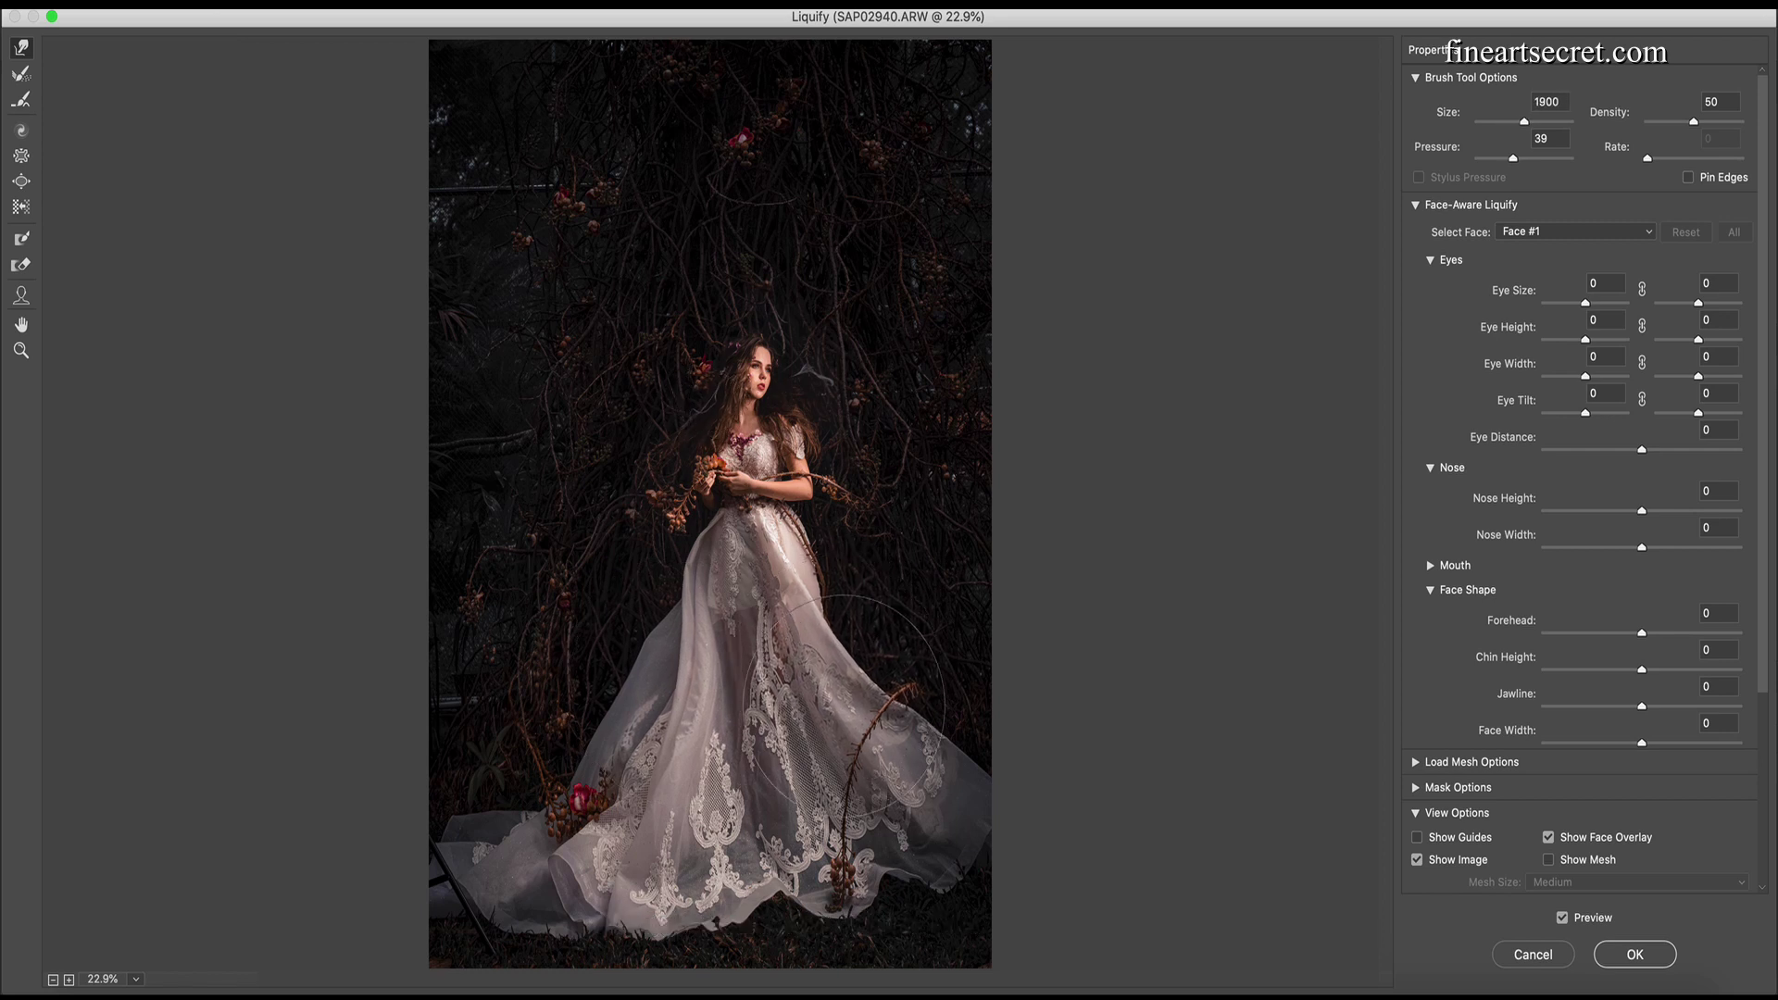
key("bracketleft")
key("bracketleft")
key("bracketleft")
key("bracketleft")
key("bracketleft")
key("bracketleft")
key("bracketleft")
key("bracketleft")
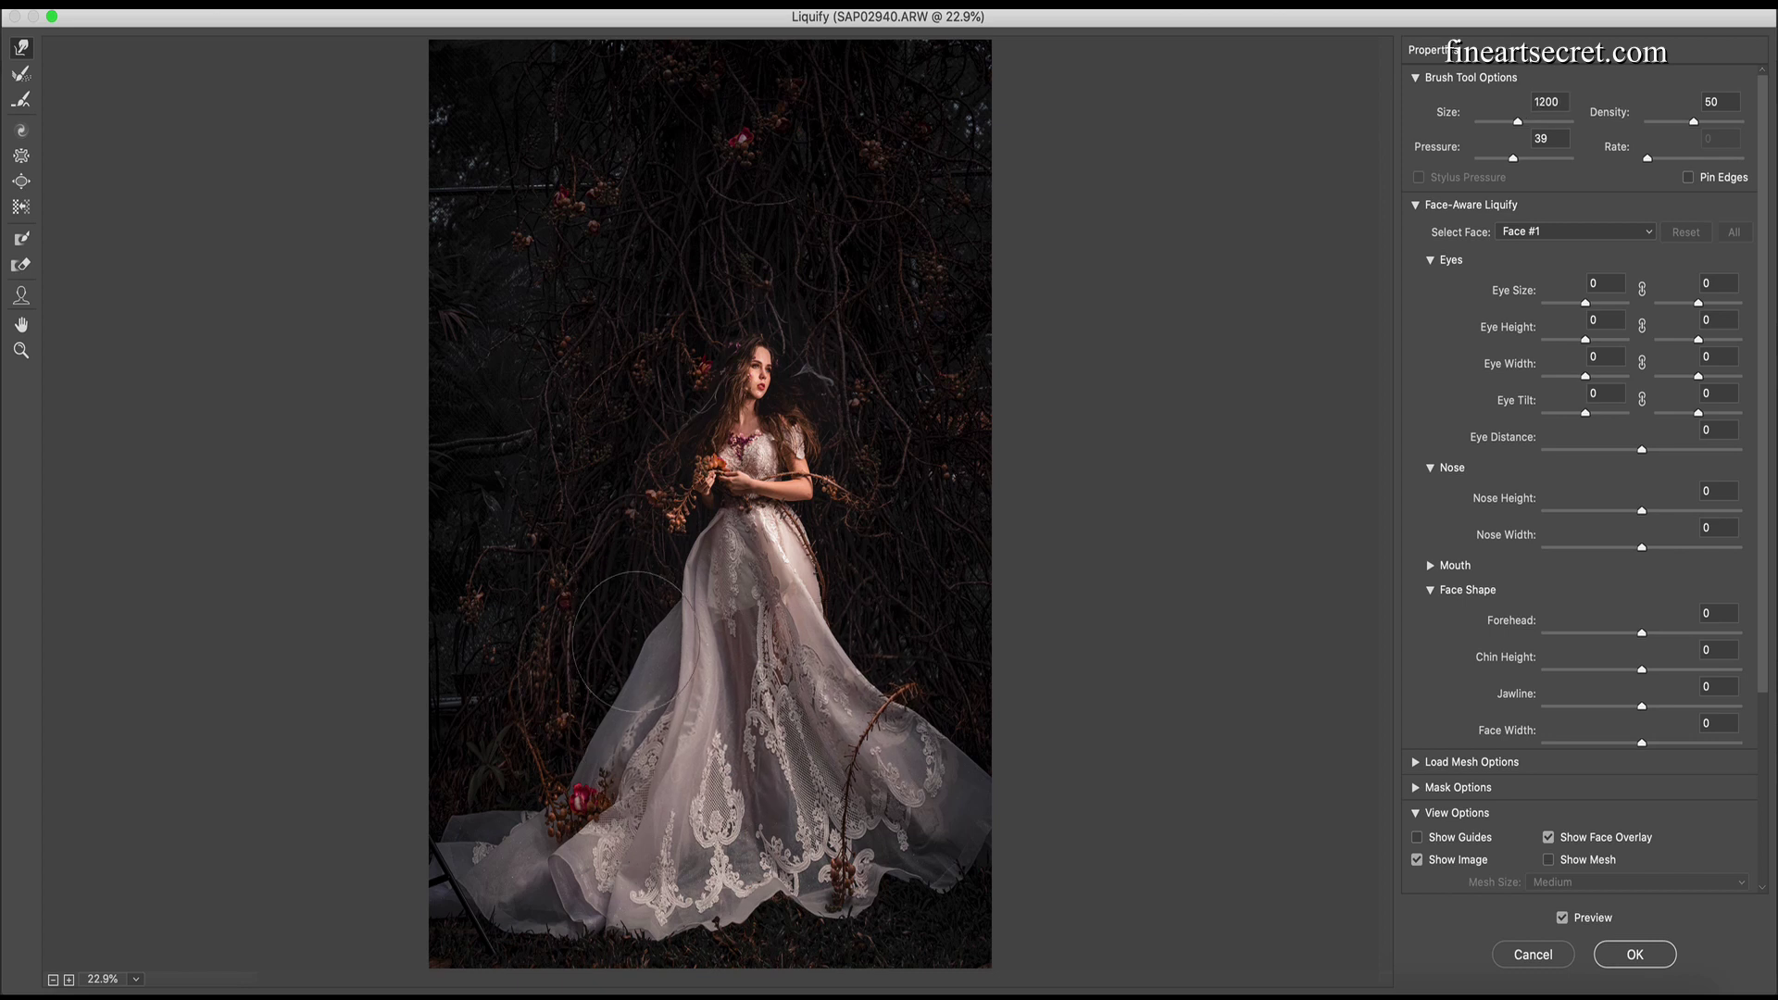
key("bracketright")
key("bracketright")
key("bracketright")
key("bracketright")
key("bracketright")
key("bracketright")
key("bracketright")
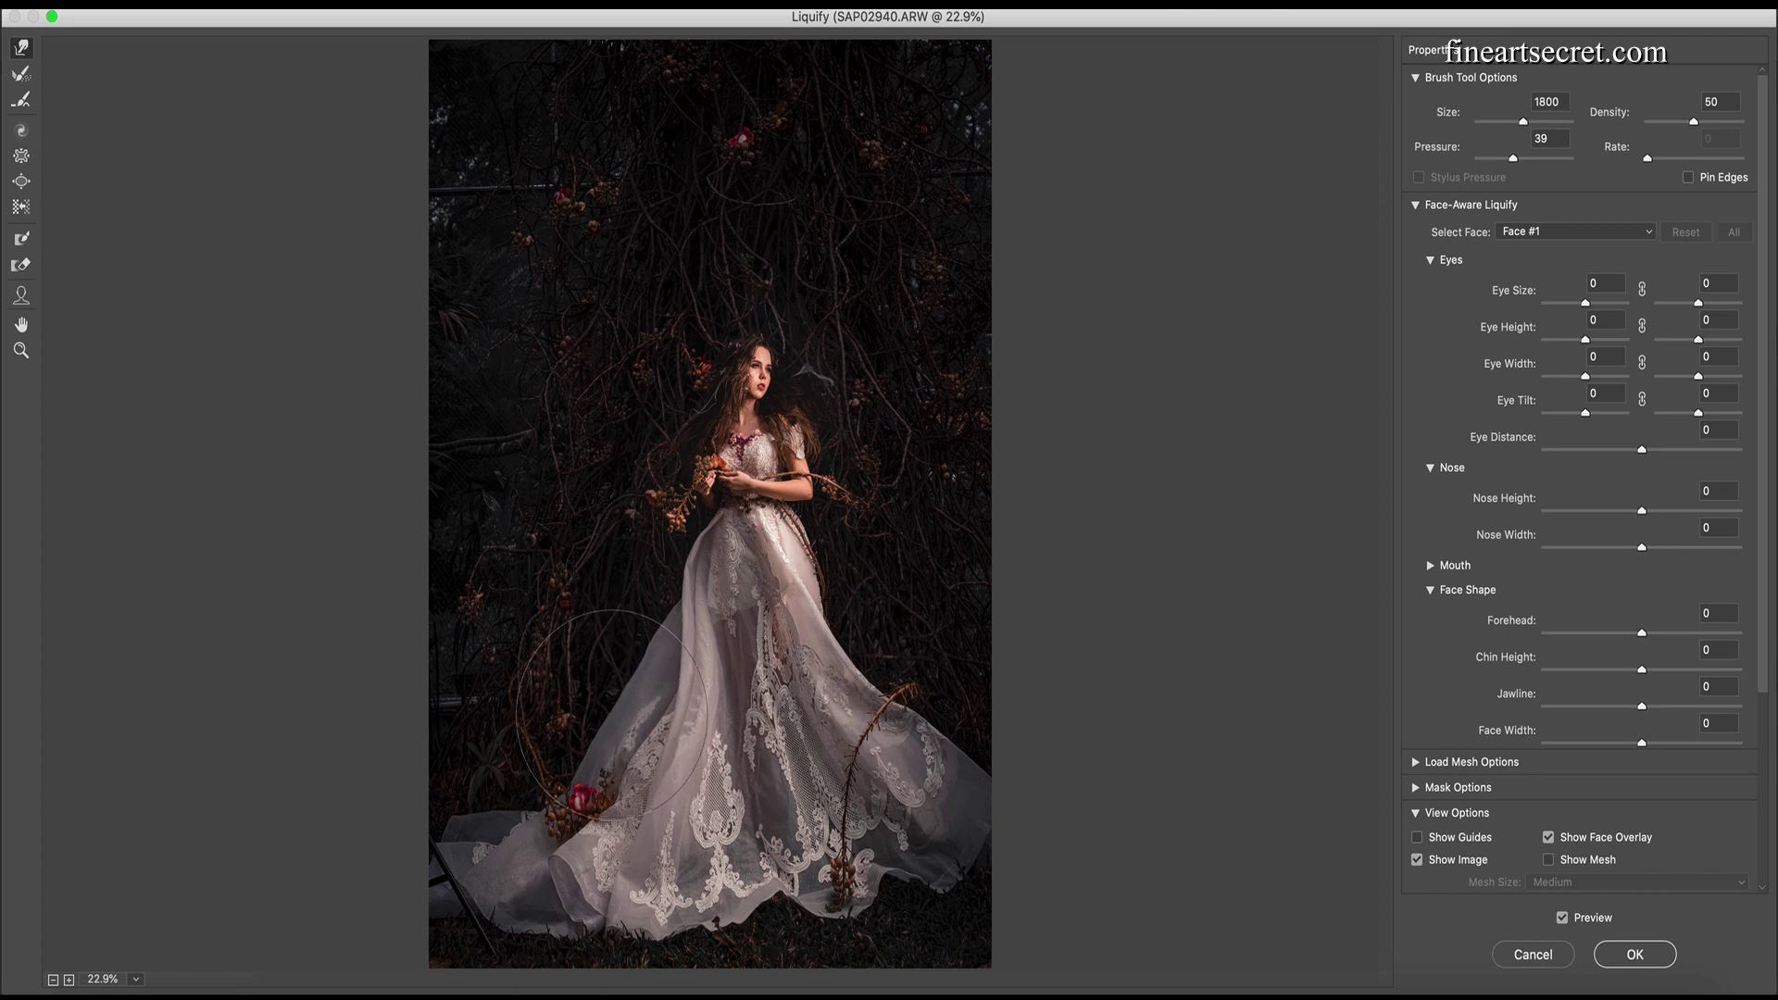
left_click(1637, 956)
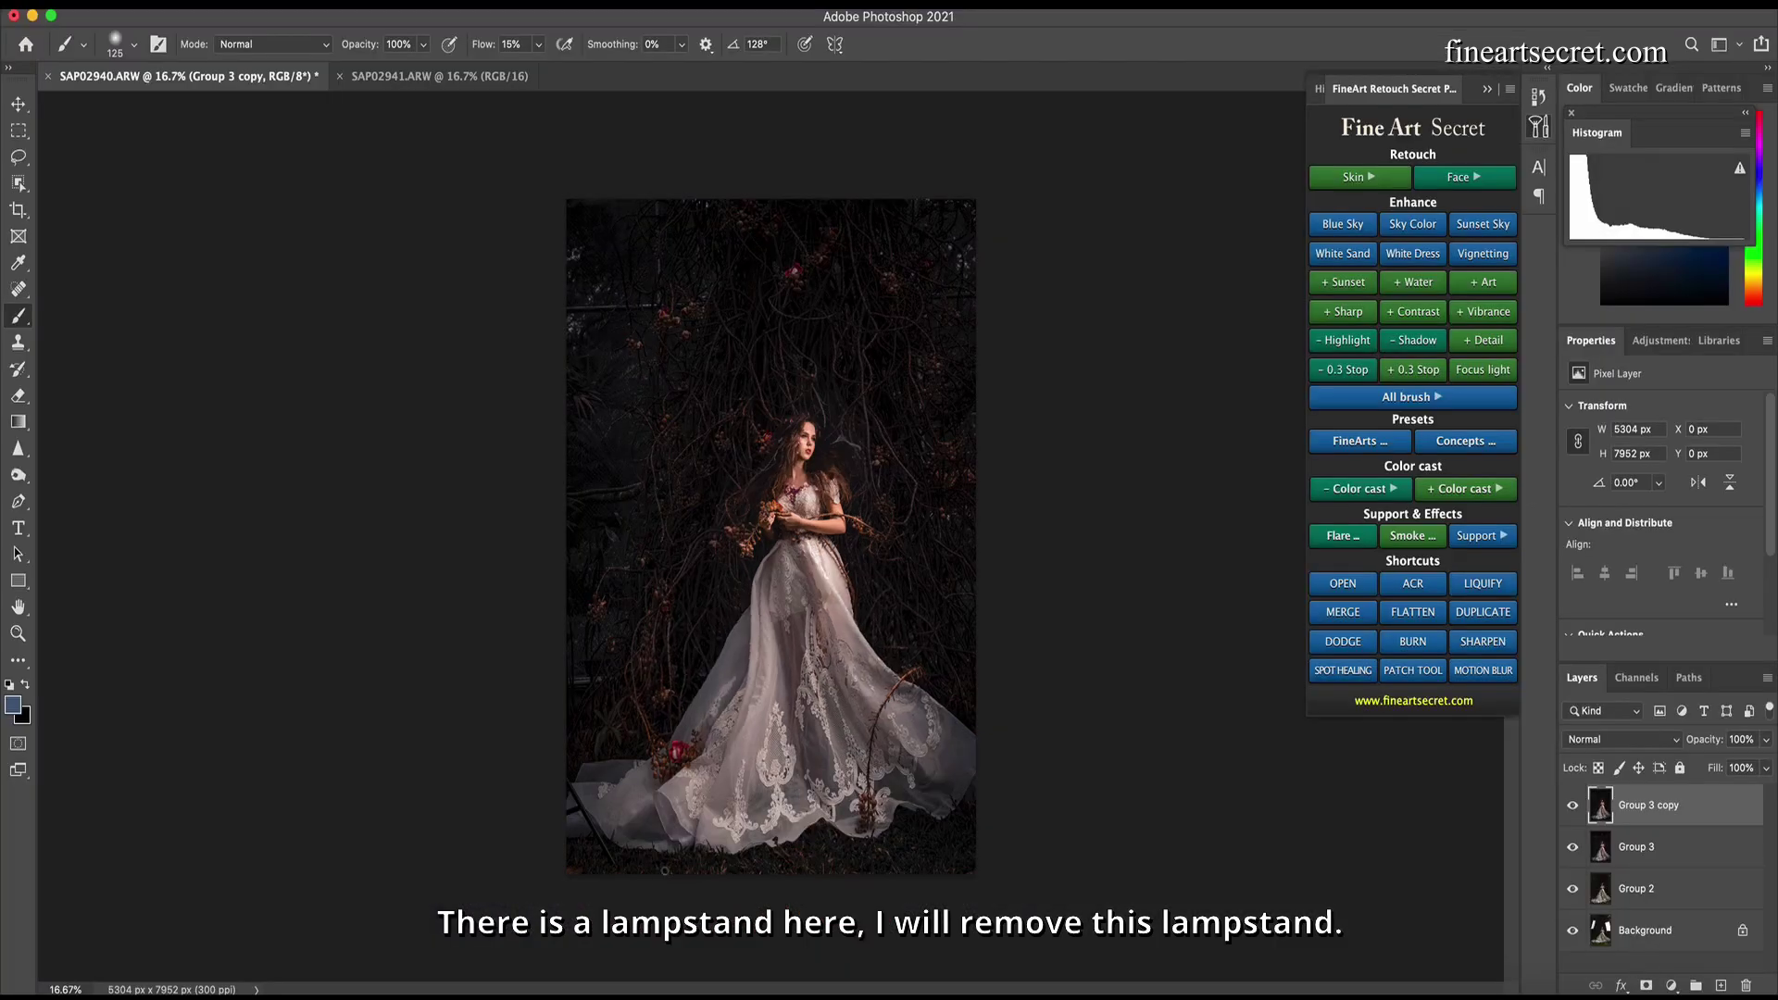
Lasso the light-stand leg beside the dress hem and Content-Aware fill it away
key("l")
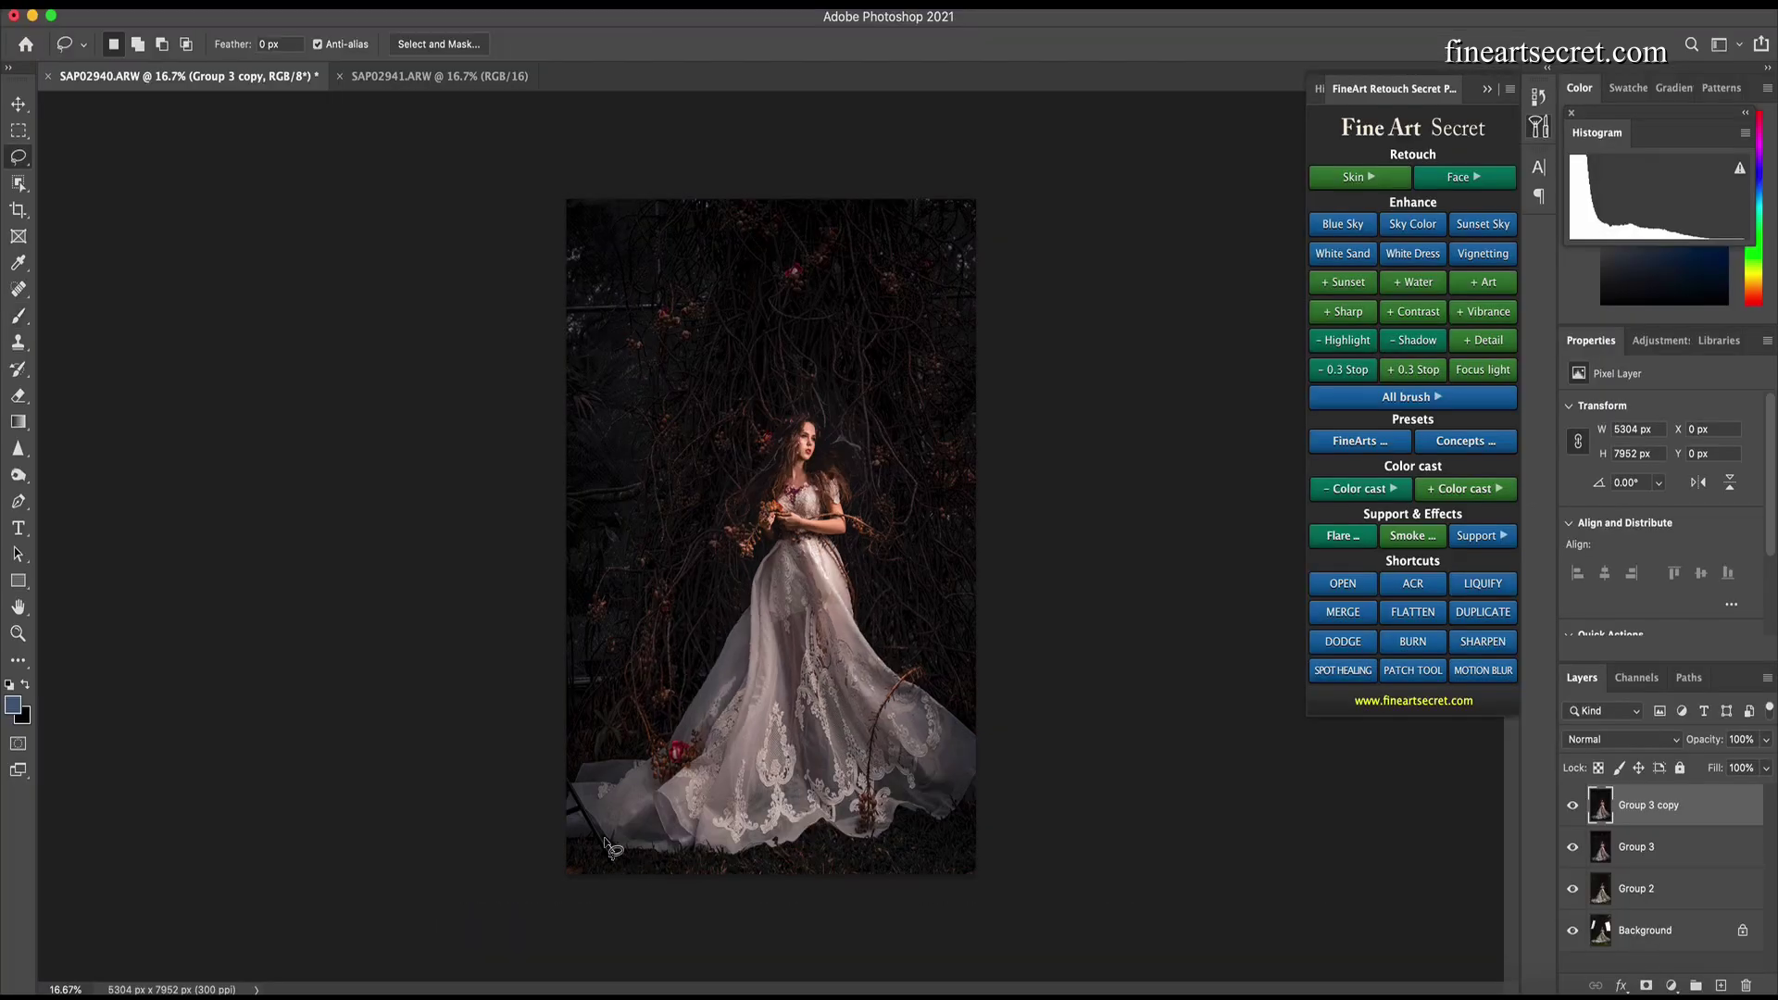
mouse_move(603, 844)
left_mouse_down()
mouse_move(591, 819)
mouse_move(589, 843)
mouse_move(615, 873)
mouse_move(626, 863)
left_mouse_up()
key("shift+BackSpace")
key("Return")
key("super+d")
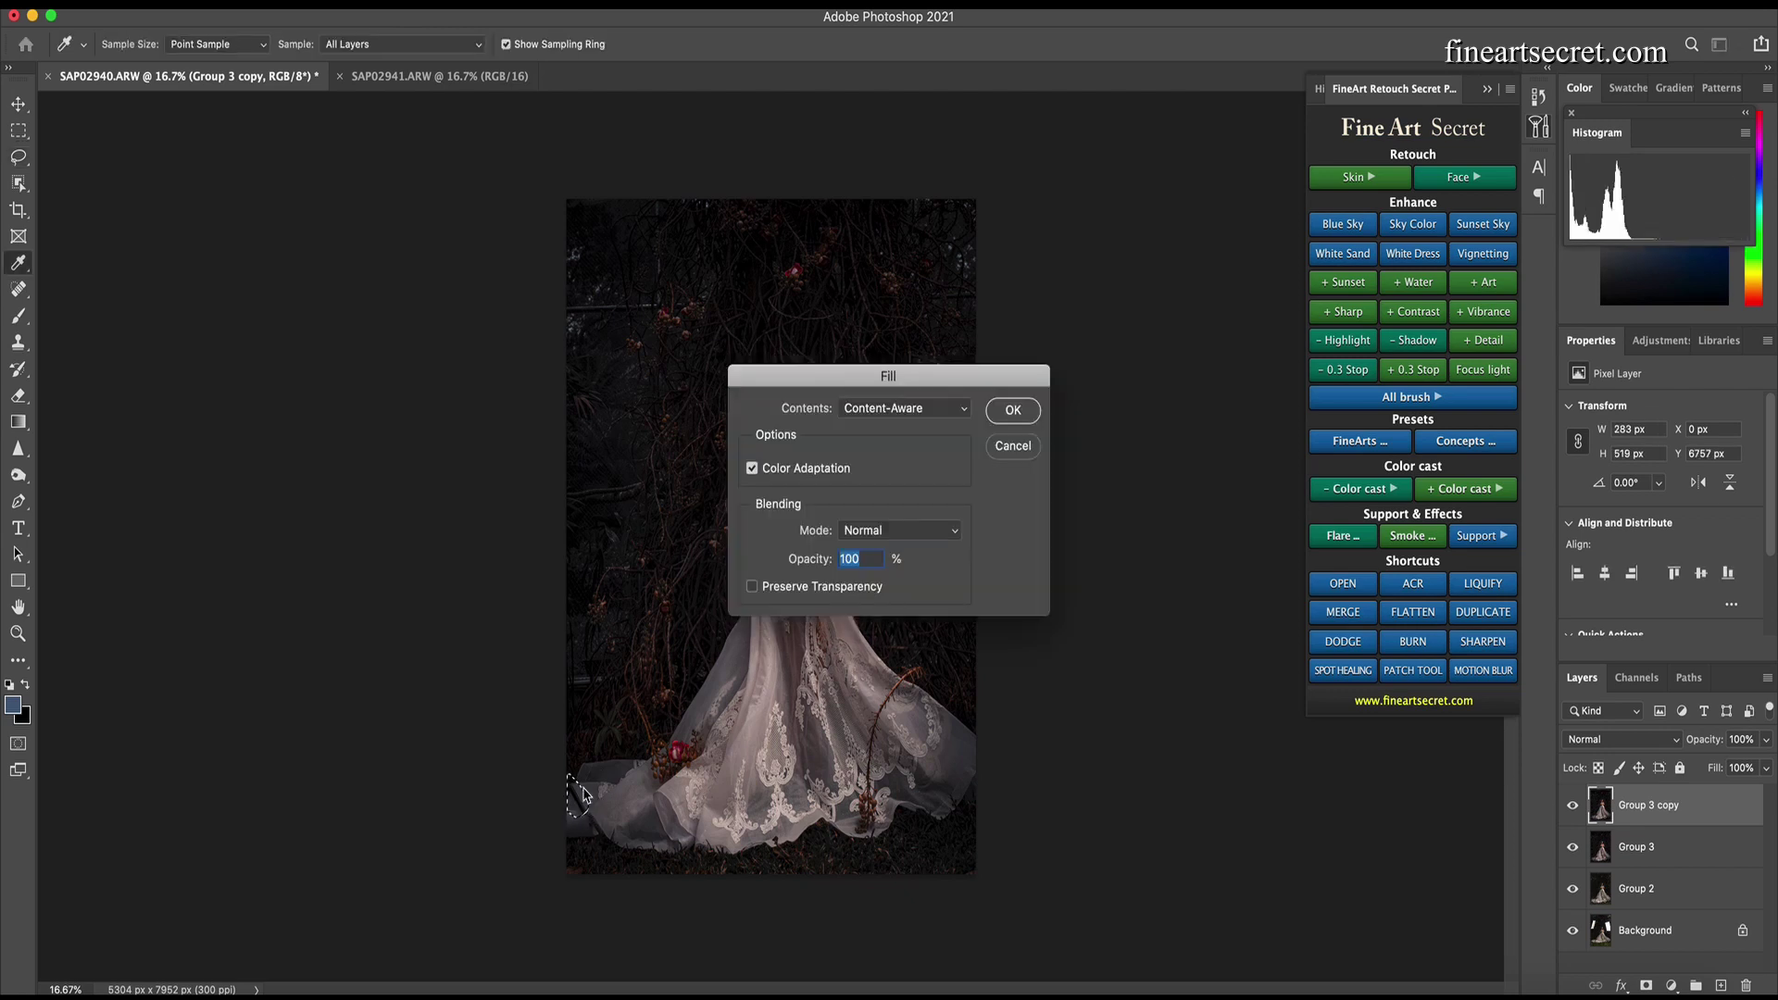
Content-Aware fill the leftover spot at the hem twice until it blends in
mouse_move(582, 807)
left_mouse_down()
mouse_move(594, 832)
mouse_move(616, 804)
mouse_move(617, 832)
left_mouse_up()
key("shift+BackSpace")
key("Return")
key("super+d")
key("shift+BackSpace")
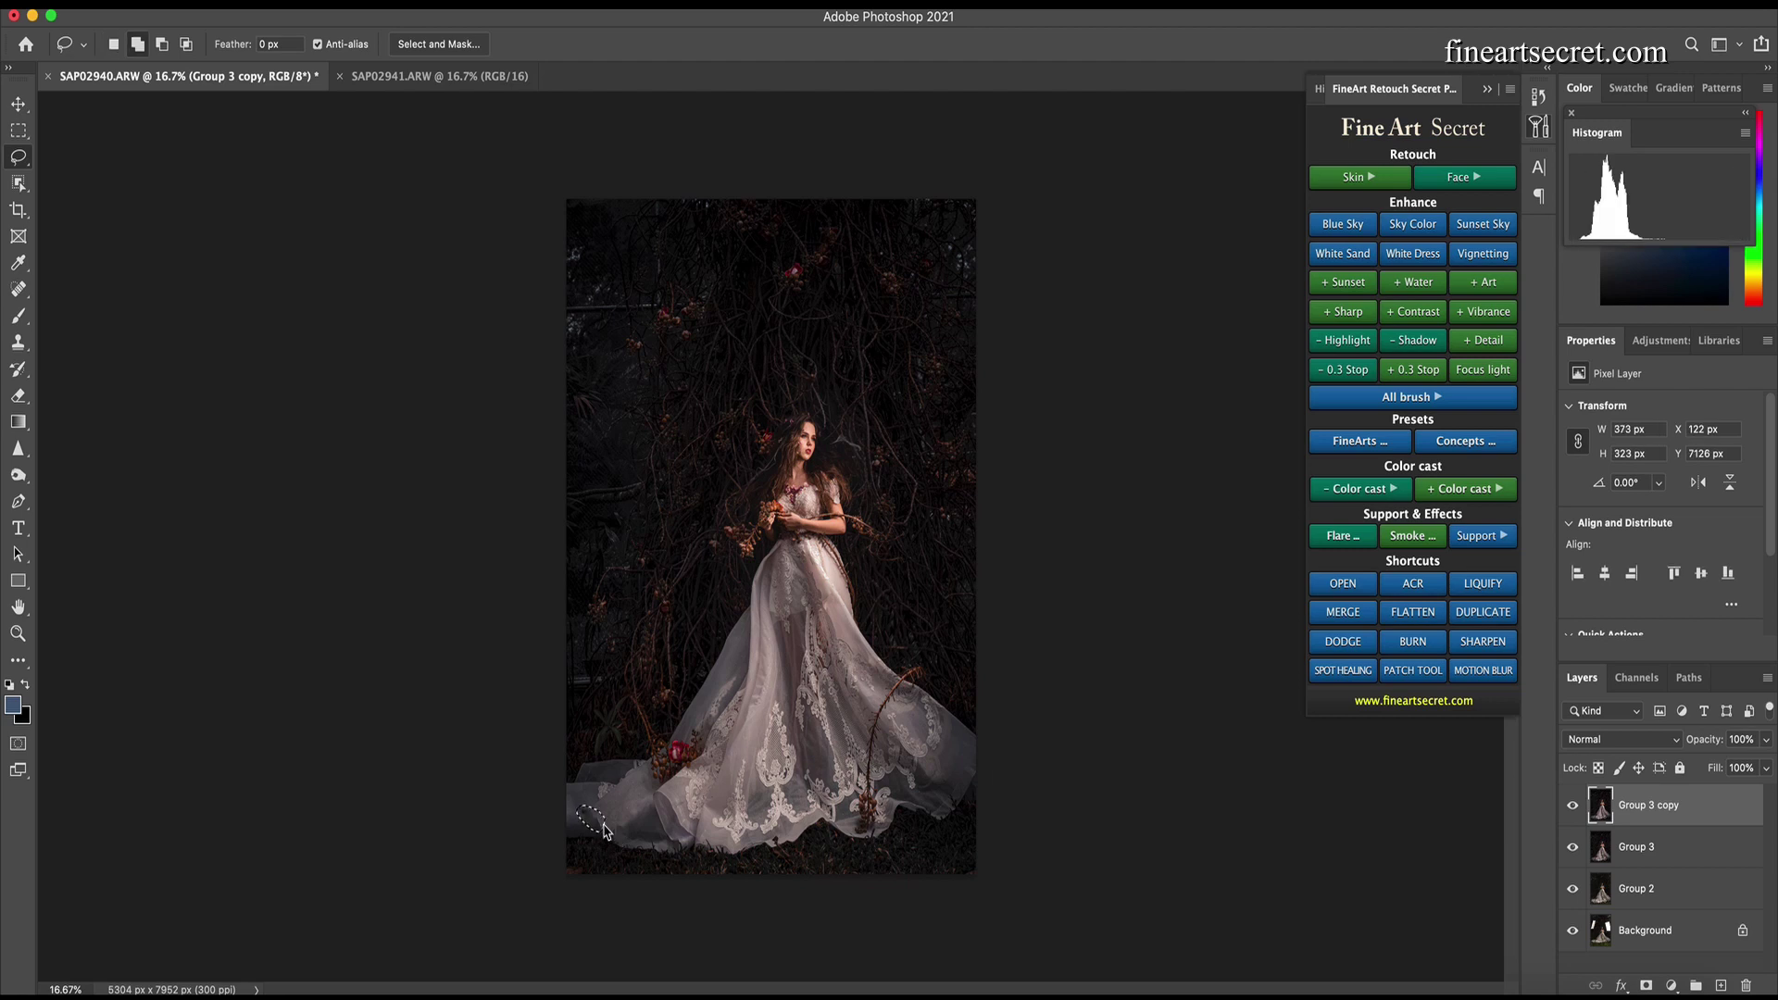
key("Return")
key("super+d")
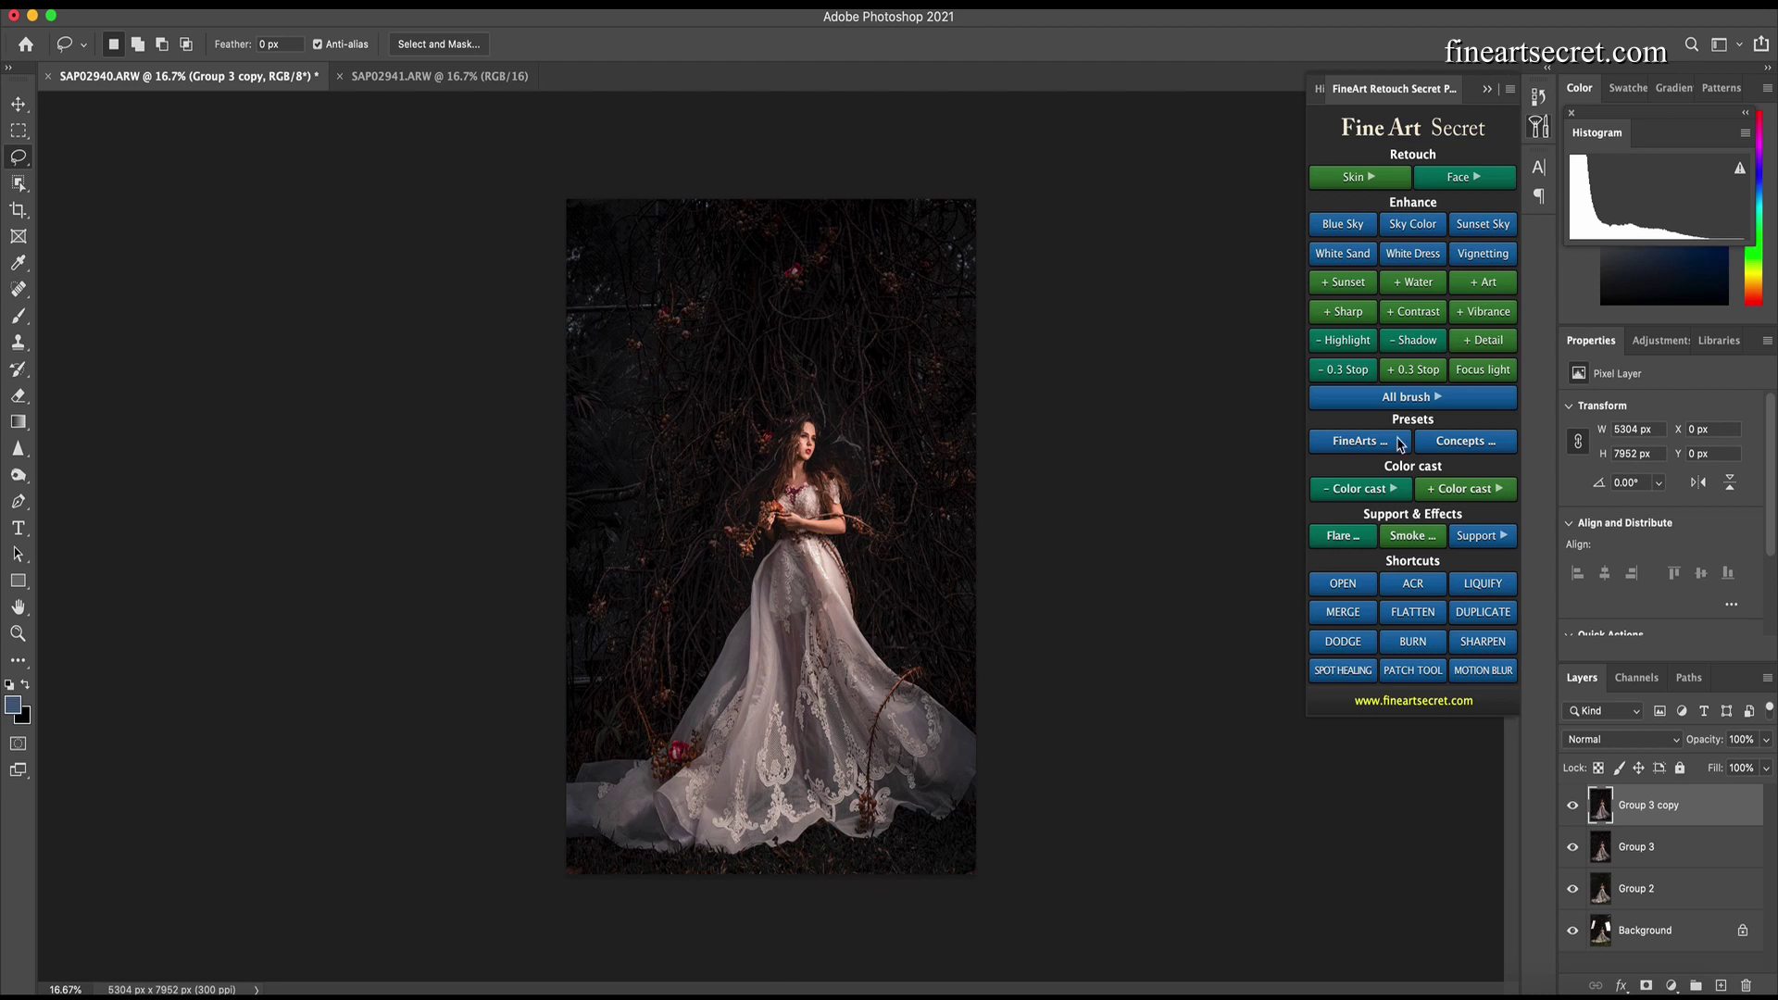
Add the FineArt Contrast+ masked layer and paint it over the woman's face and dress
left_click(1388, 401)
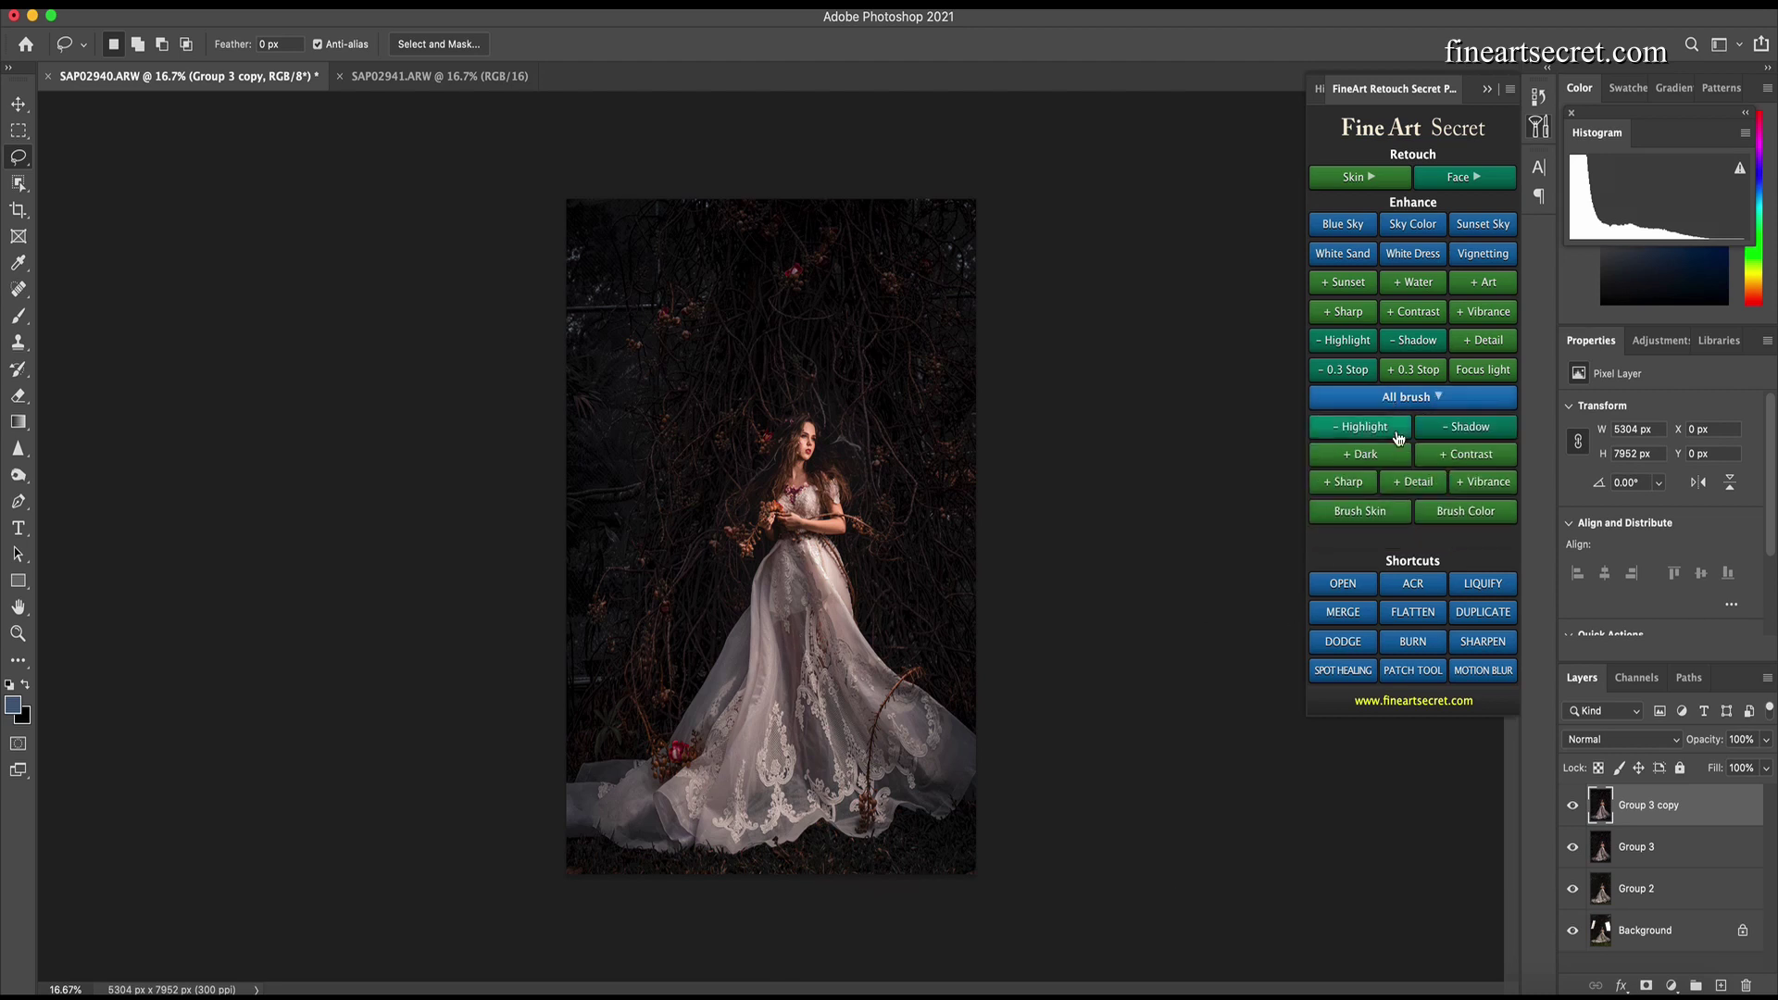
left_click(1463, 456)
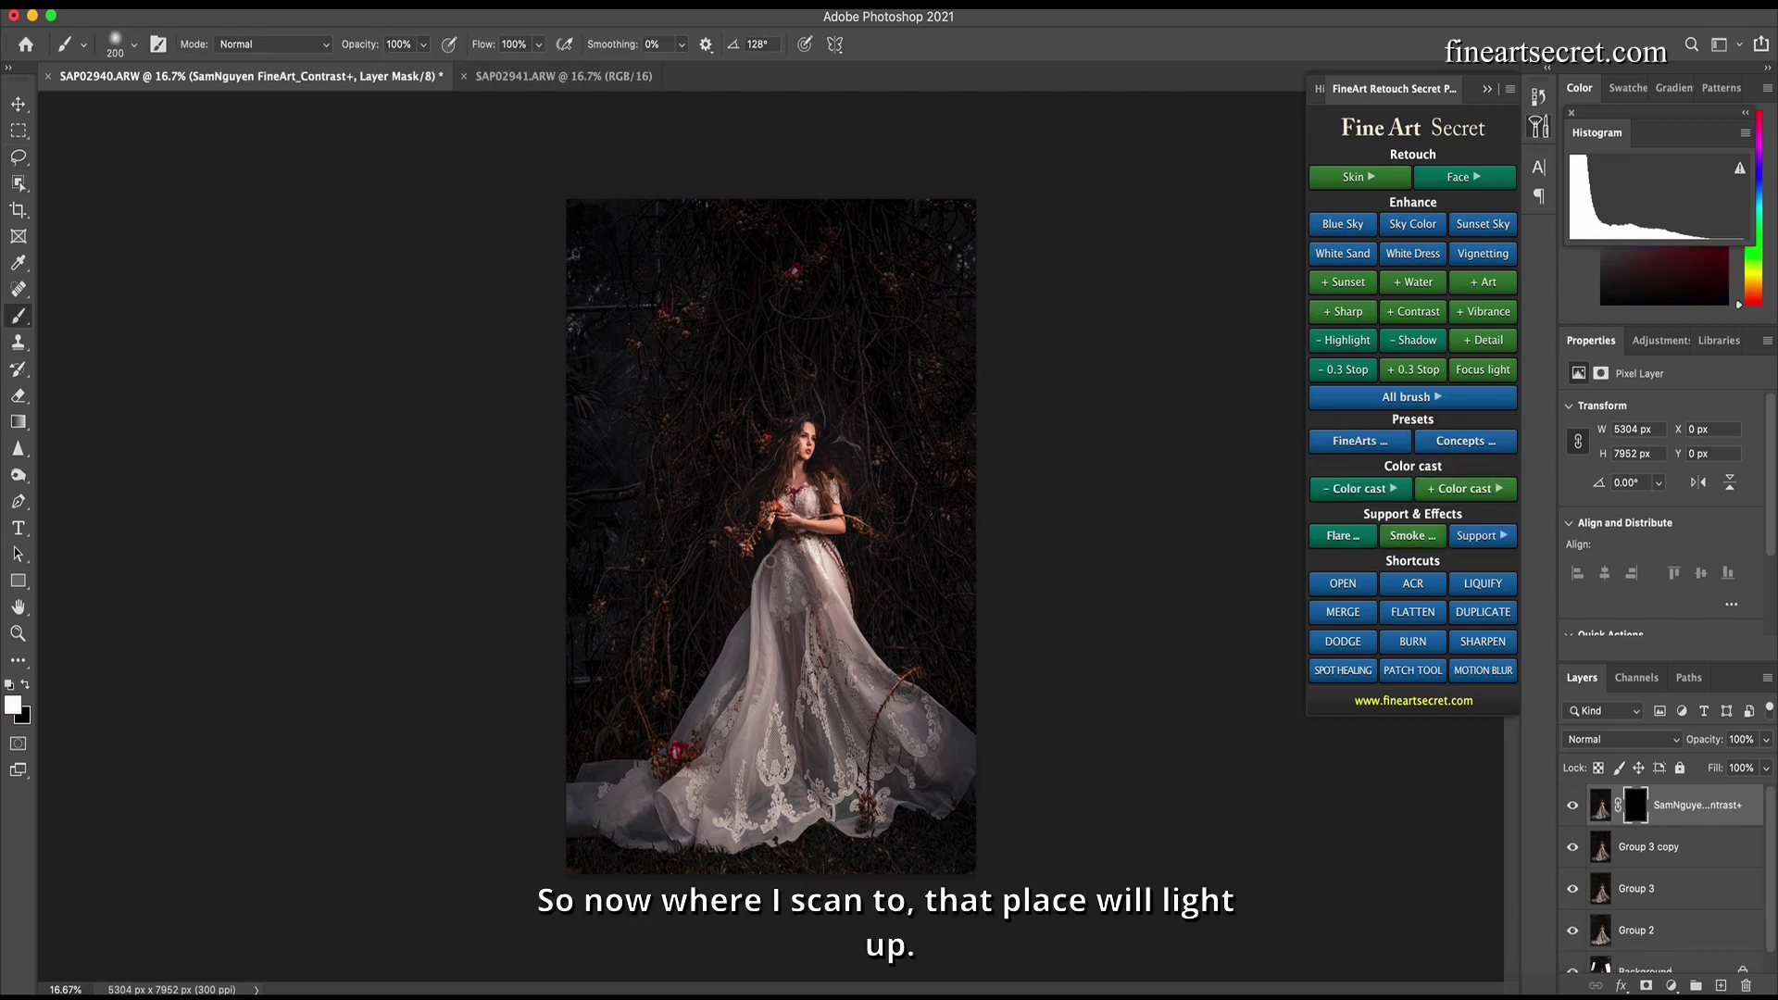
key("bracketright")
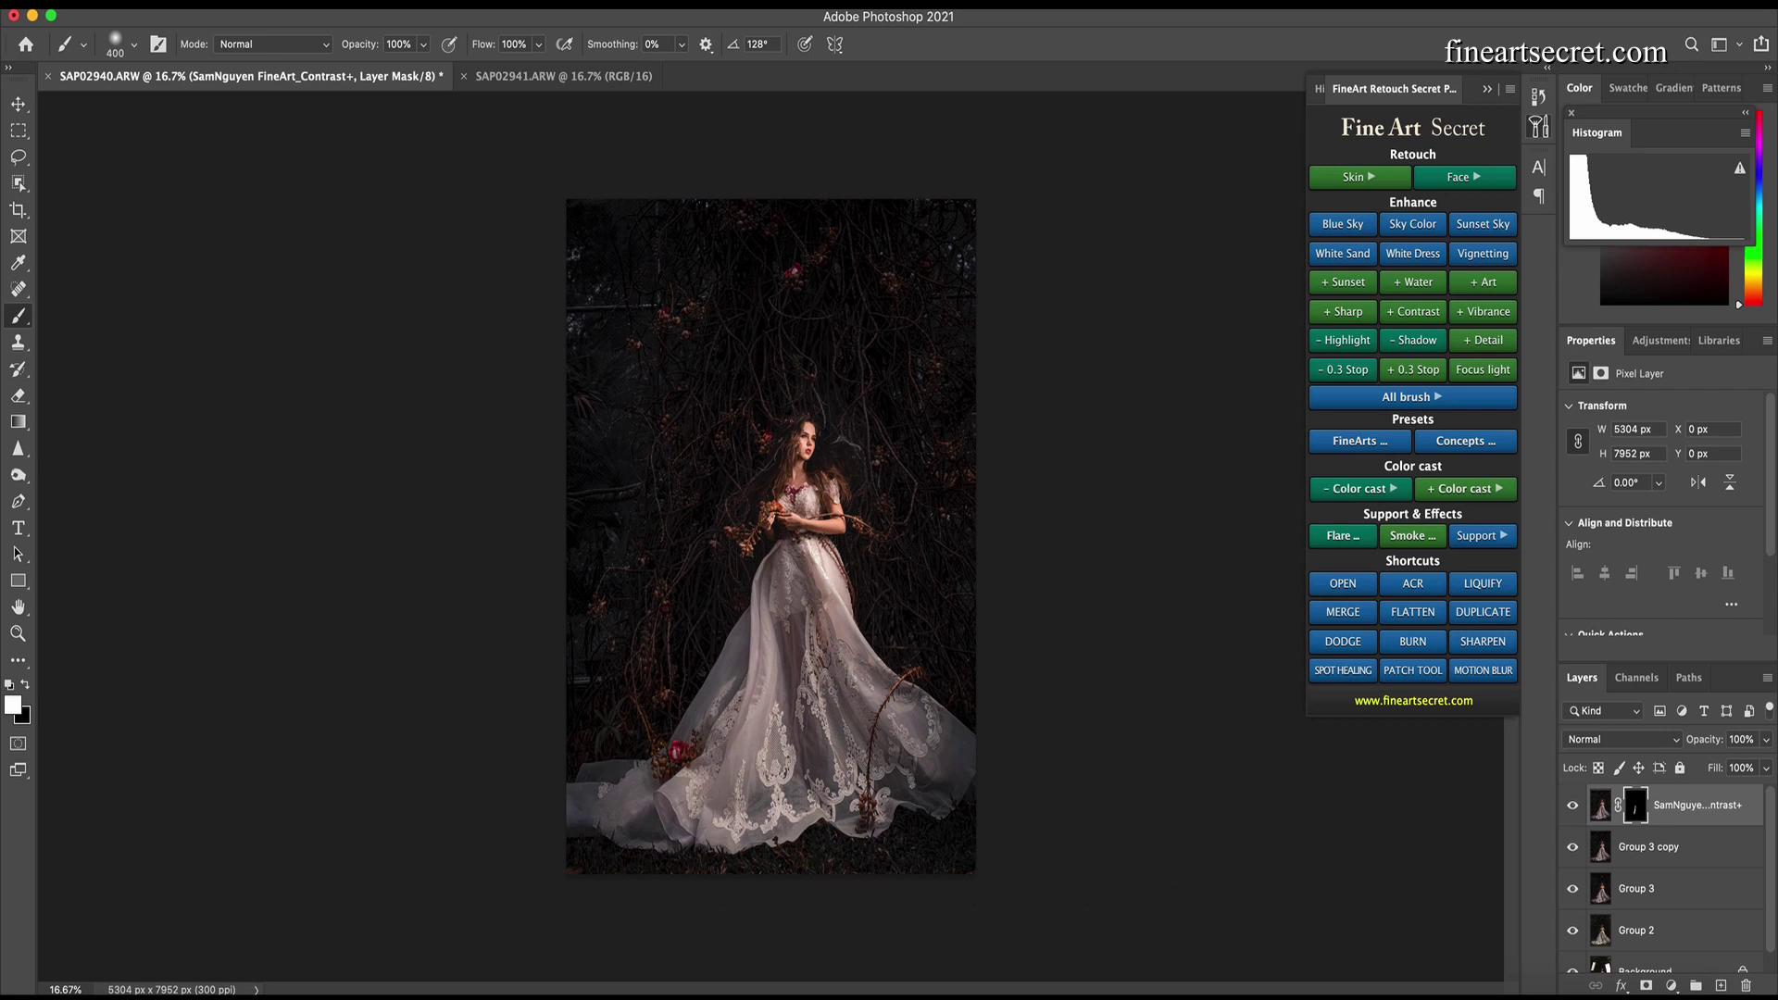
key("bracketright")
key("bracketright")
key("bracketleft")
key("bracketleft")
key("bracketright")
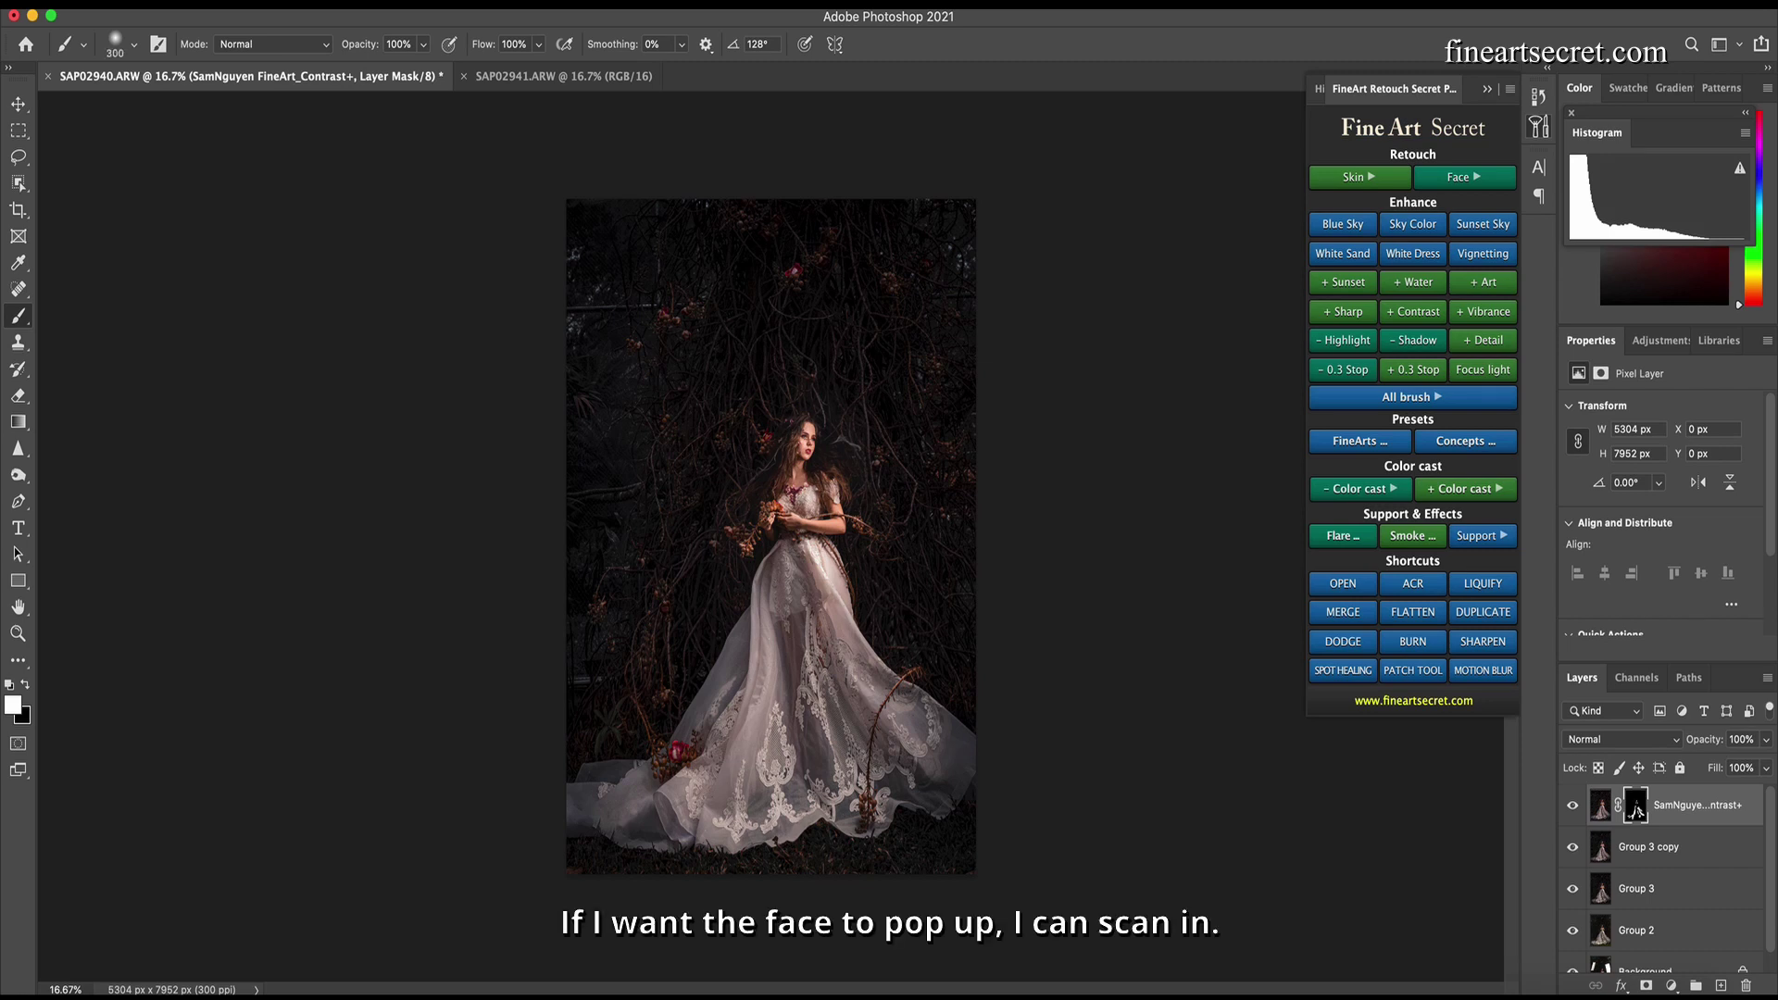
key("bracketleft")
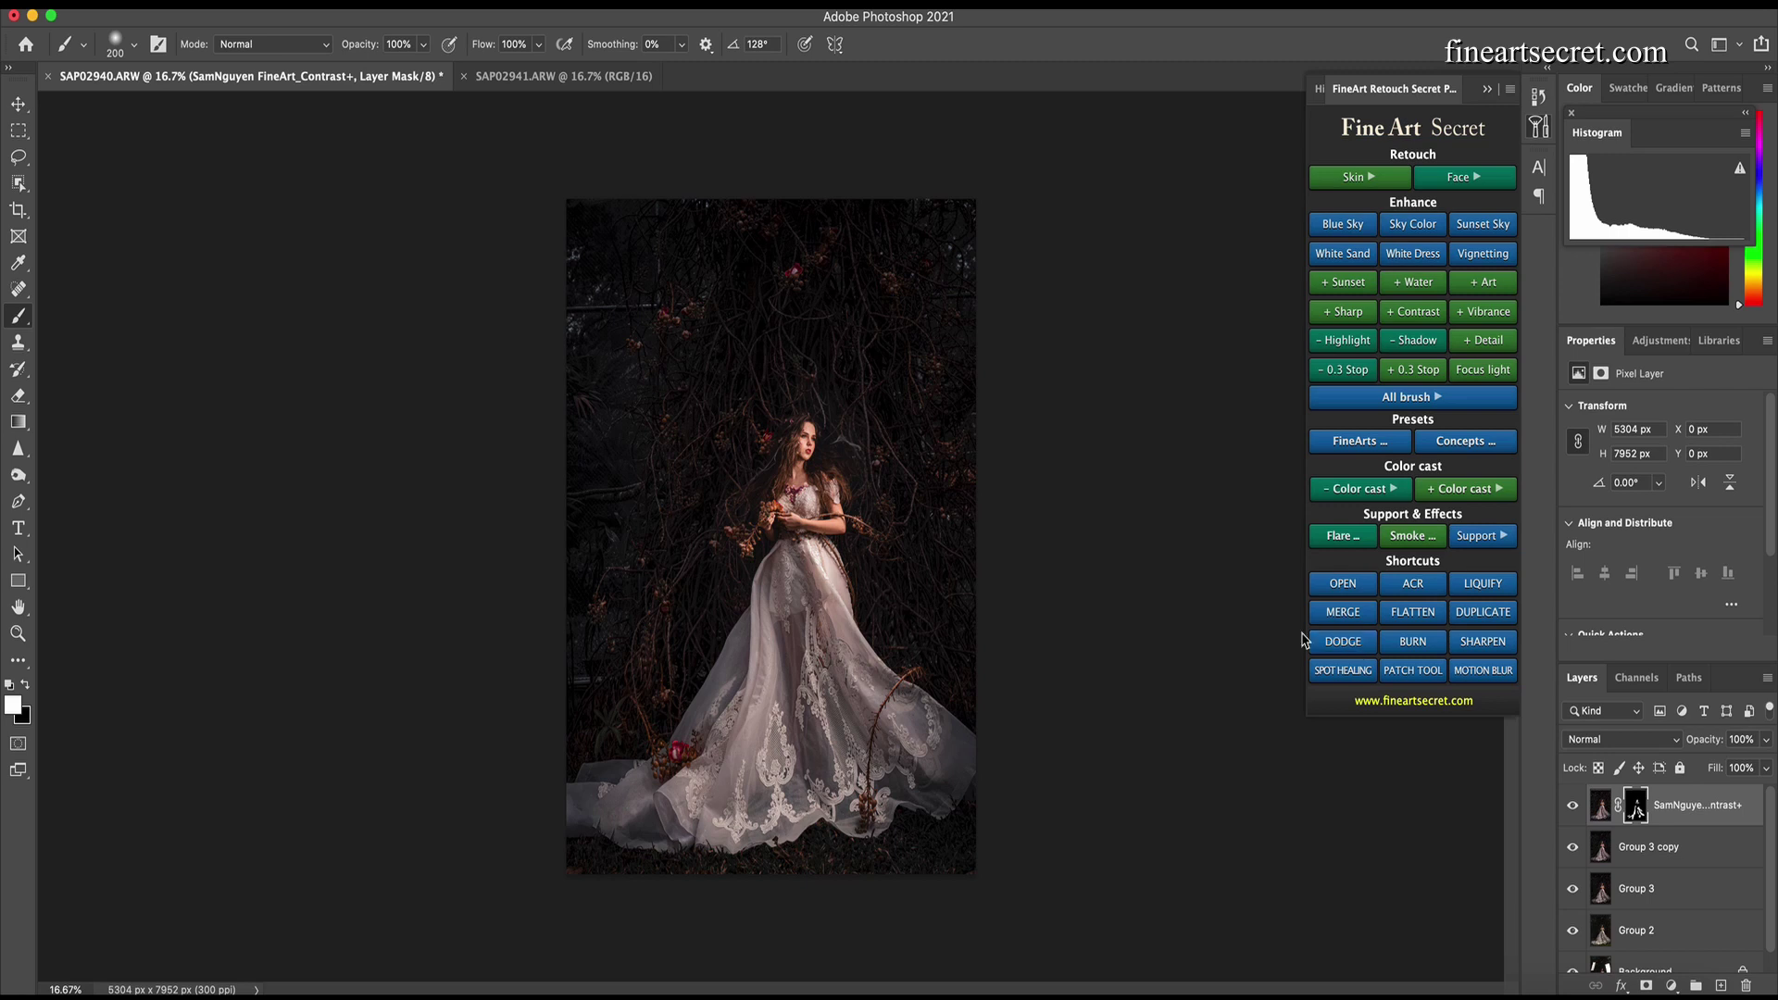
Add a FineArt Burn layer and darken the skirt's shadows
left_click(1414, 643)
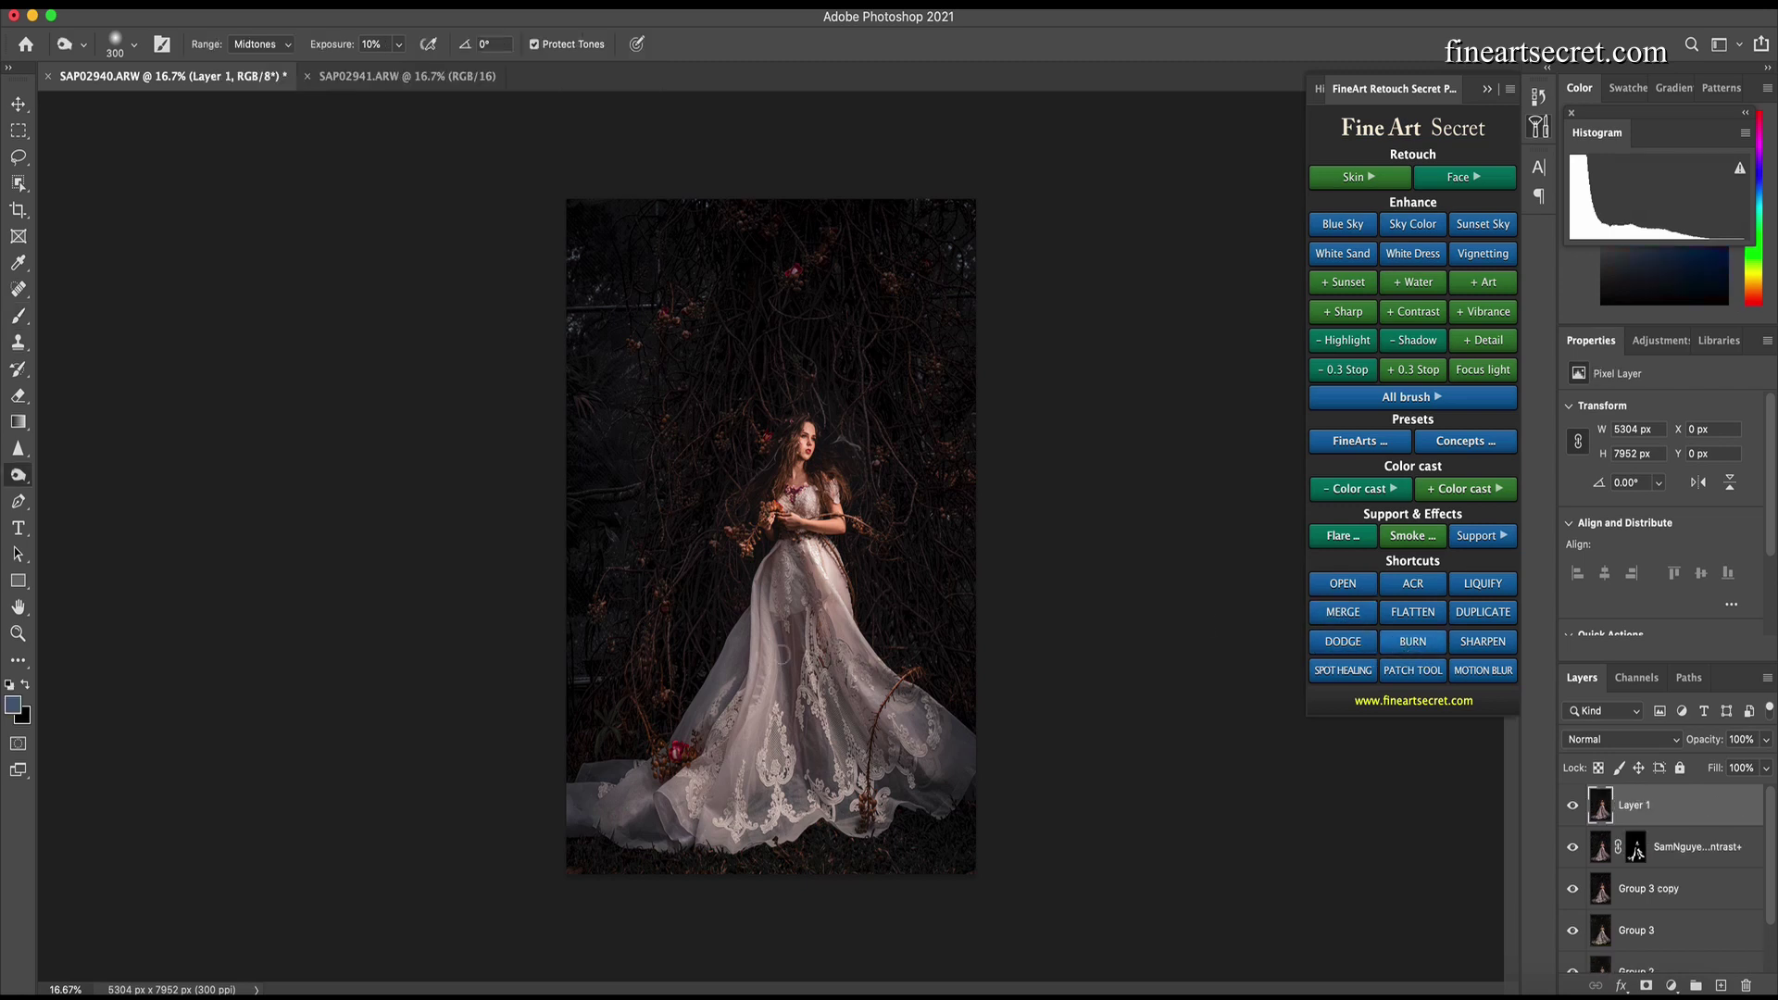
key("bracketright")
key("bracketright")
key("bracketleft")
key("bracketleft")
key("bracketleft")
key("bracketleft")
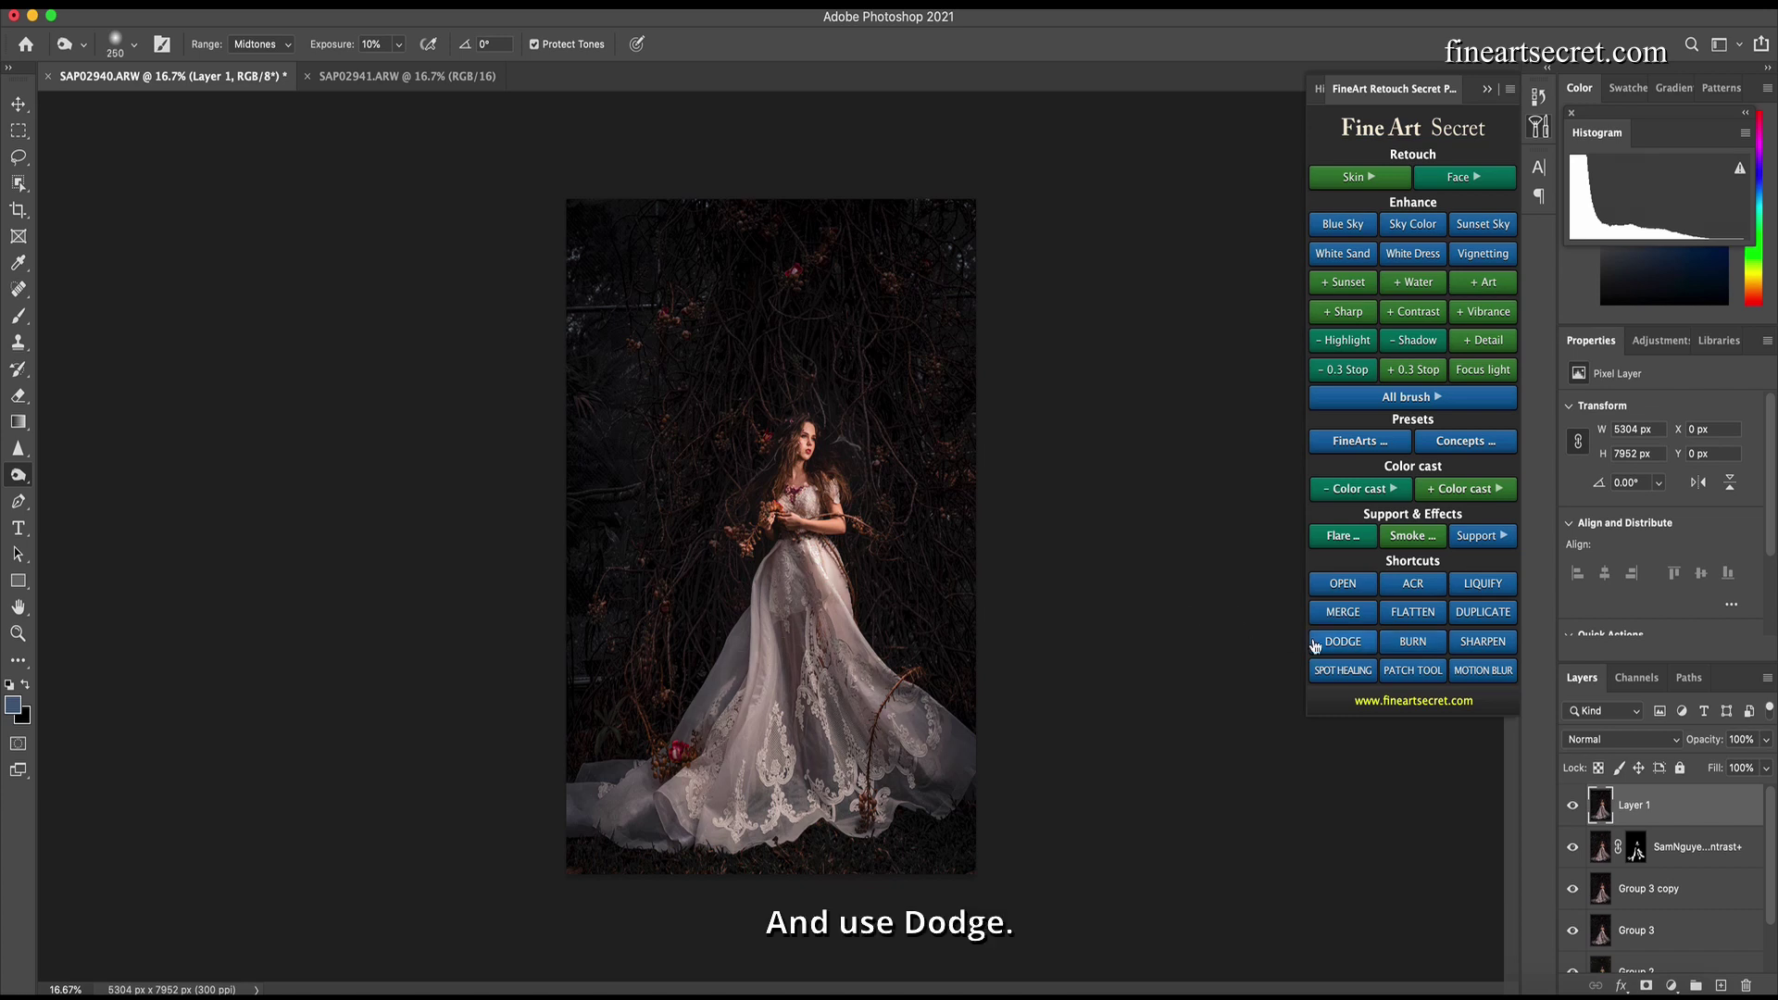
Switch to Dodge and brighten the skirt's highlights
left_click(1343, 642)
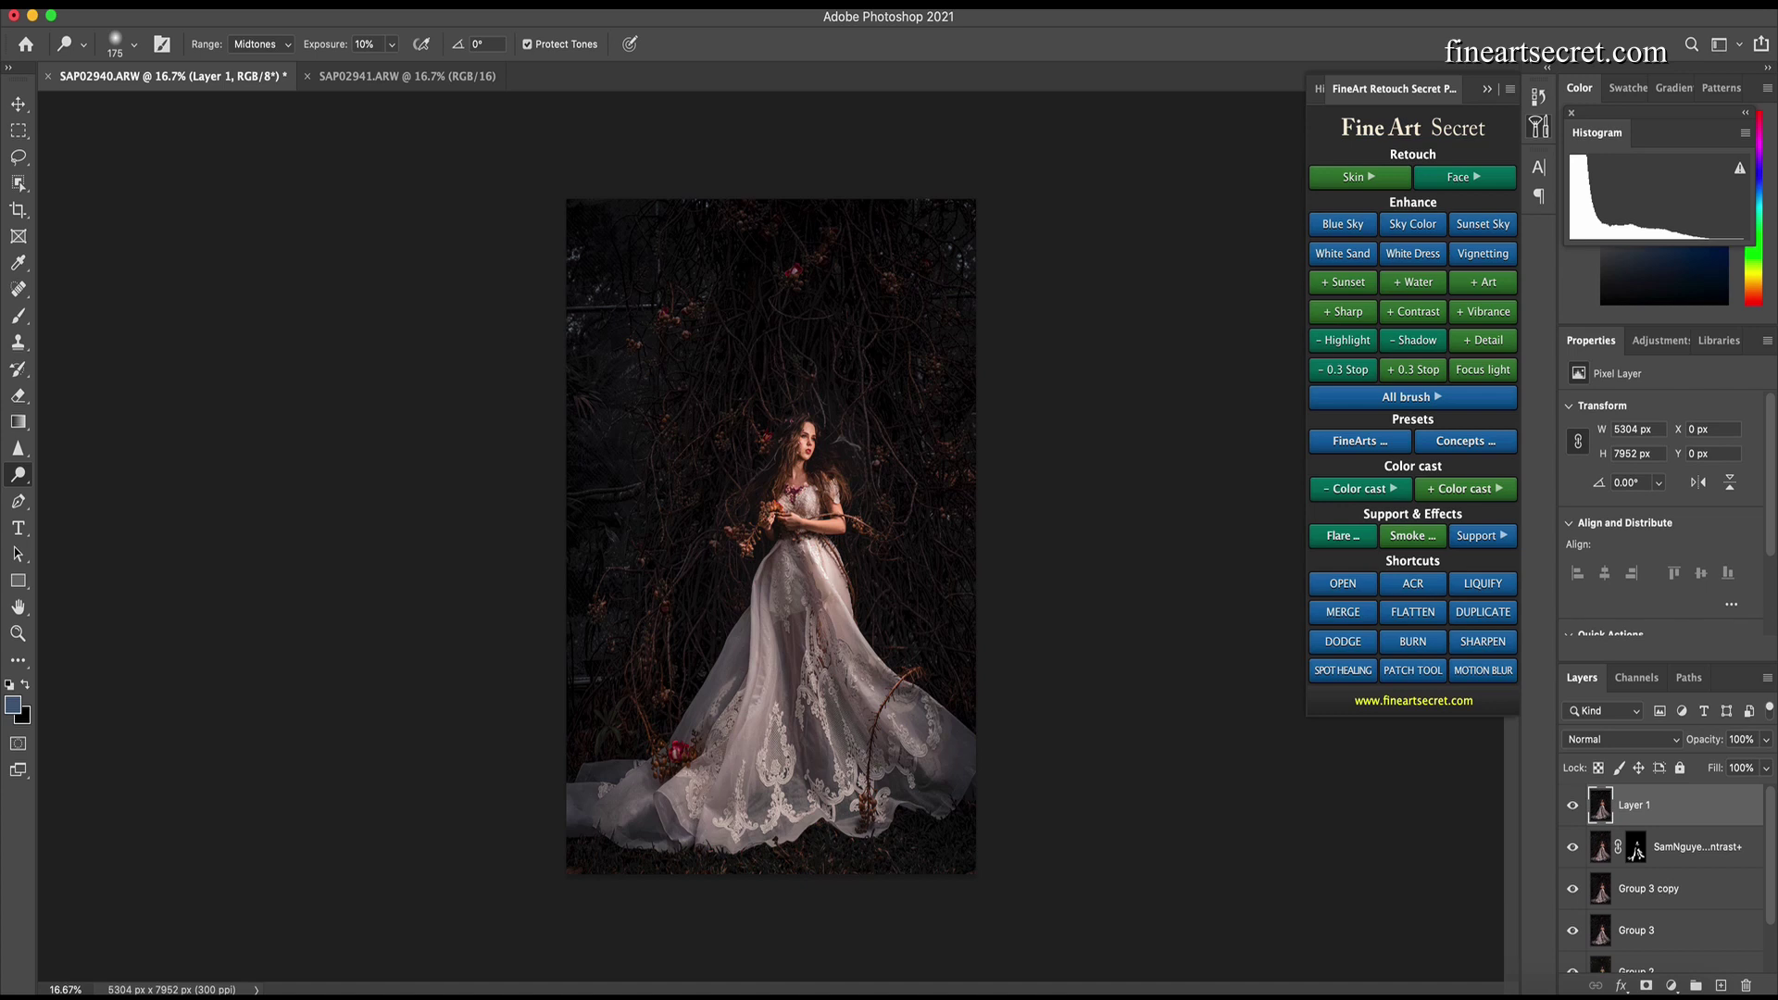
key("bracketright")
key("bracketright")
key("bracketright")
key("bracketright")
key("bracketleft")
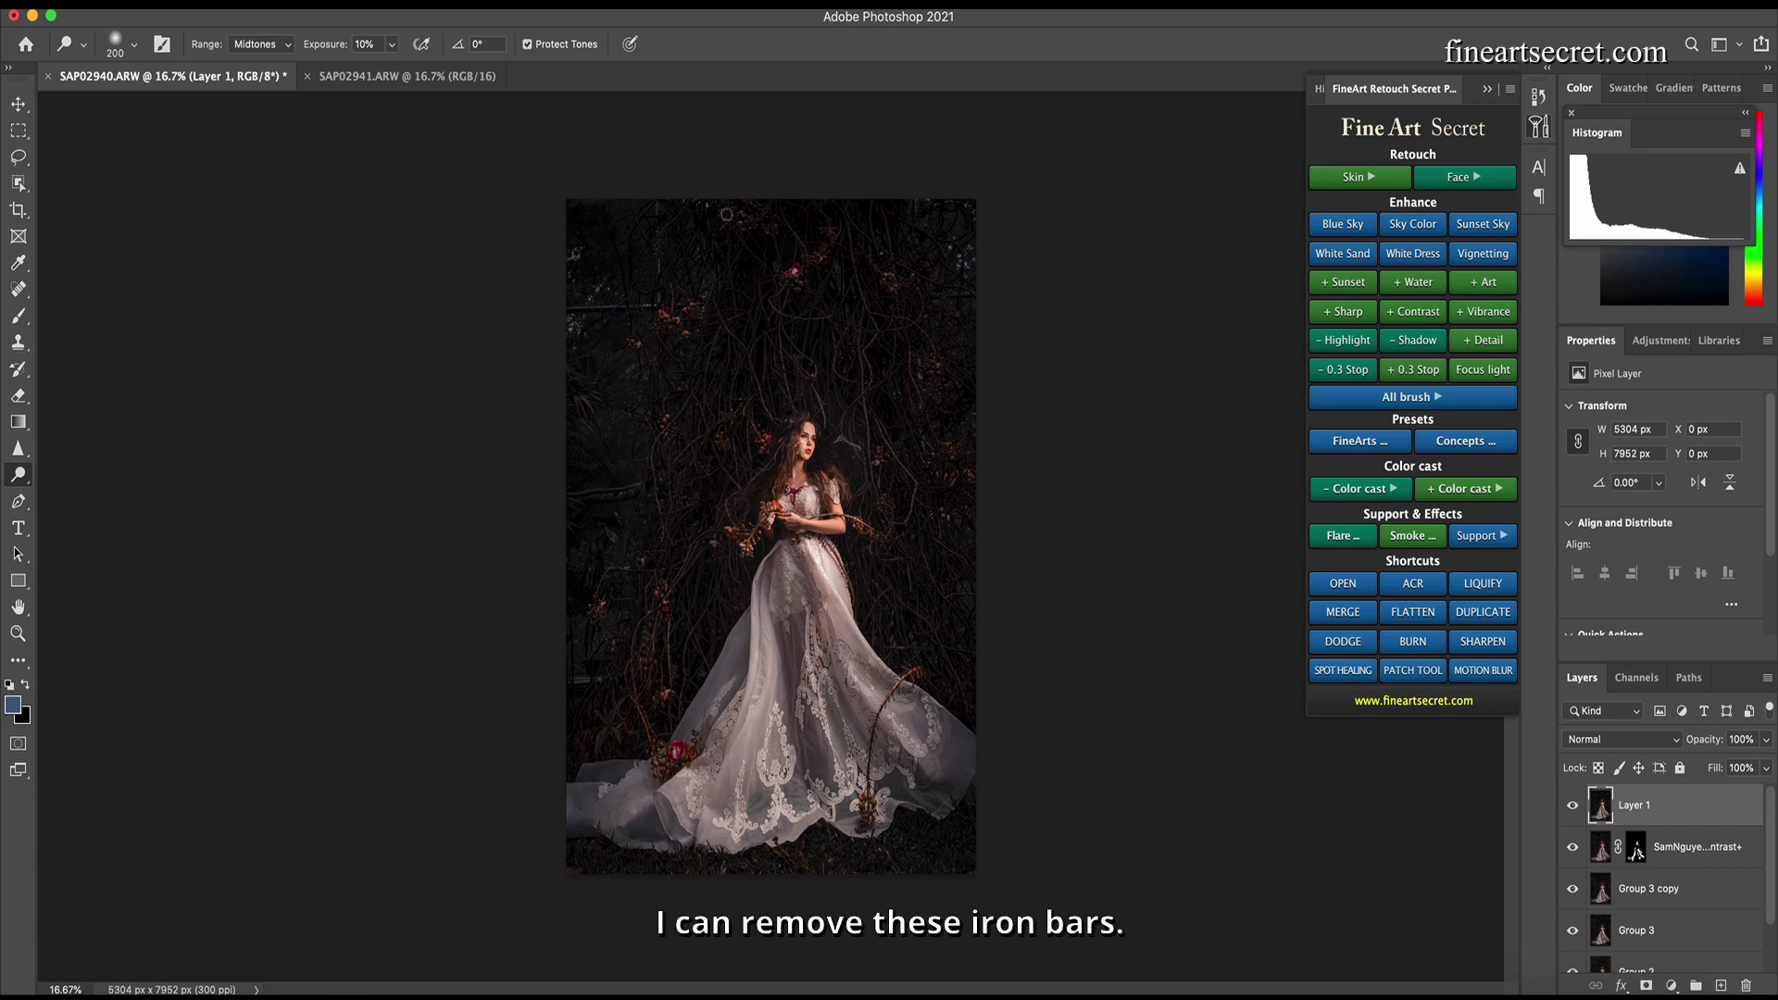
Content-Aware fill the iron bar in the upper-left vines, applying the fill twice
key("l")
mouse_move(672, 298)
left_mouse_down()
mouse_move(568, 306)
mouse_move(633, 319)
mouse_move(687, 302)
mouse_move(662, 197)
mouse_move(676, 298)
left_mouse_up()
key("shift+BackSpace")
key("Return")
key("ctrl+d")
key("shift+BackSpace")
key("Return")
key("ctrl+d")
Content-Aware fill the bars in the left vines, at lower left and at the top-right edge
mouse_move(650, 480)
left_mouse_down()
mouse_move(573, 493)
mouse_move(650, 494)
left_mouse_up()
key("shift+BackSpace")
key("Return")
mouse_move(617, 674)
left_mouse_down()
mouse_move(561, 678)
mouse_move(615, 678)
left_mouse_up()
key("shift+BackSpace")
key("Return")
mouse_move(984, 285)
left_mouse_down()
mouse_move(982, 236)
mouse_move(958, 263)
mouse_move(1013, 255)
left_mouse_up()
key("shift+BackSpace")
key("Return")
Select three small bar areas at upper left together and Content-Aware fill them
mouse_move(600, 345)
left_mouse_down()
mouse_move(607, 329)
mouse_move(561, 310)
left_mouse_up()
mouse_move(585, 243)
left_mouse_down()
mouse_move(561, 269)
mouse_move(600, 238)
left_mouse_up()
left_click_drag(587, 297, 635, 268)
key("shift+BackSpace")
key("Return")
key("ctrl+d")
scroll(1712, 838, "down", 2)
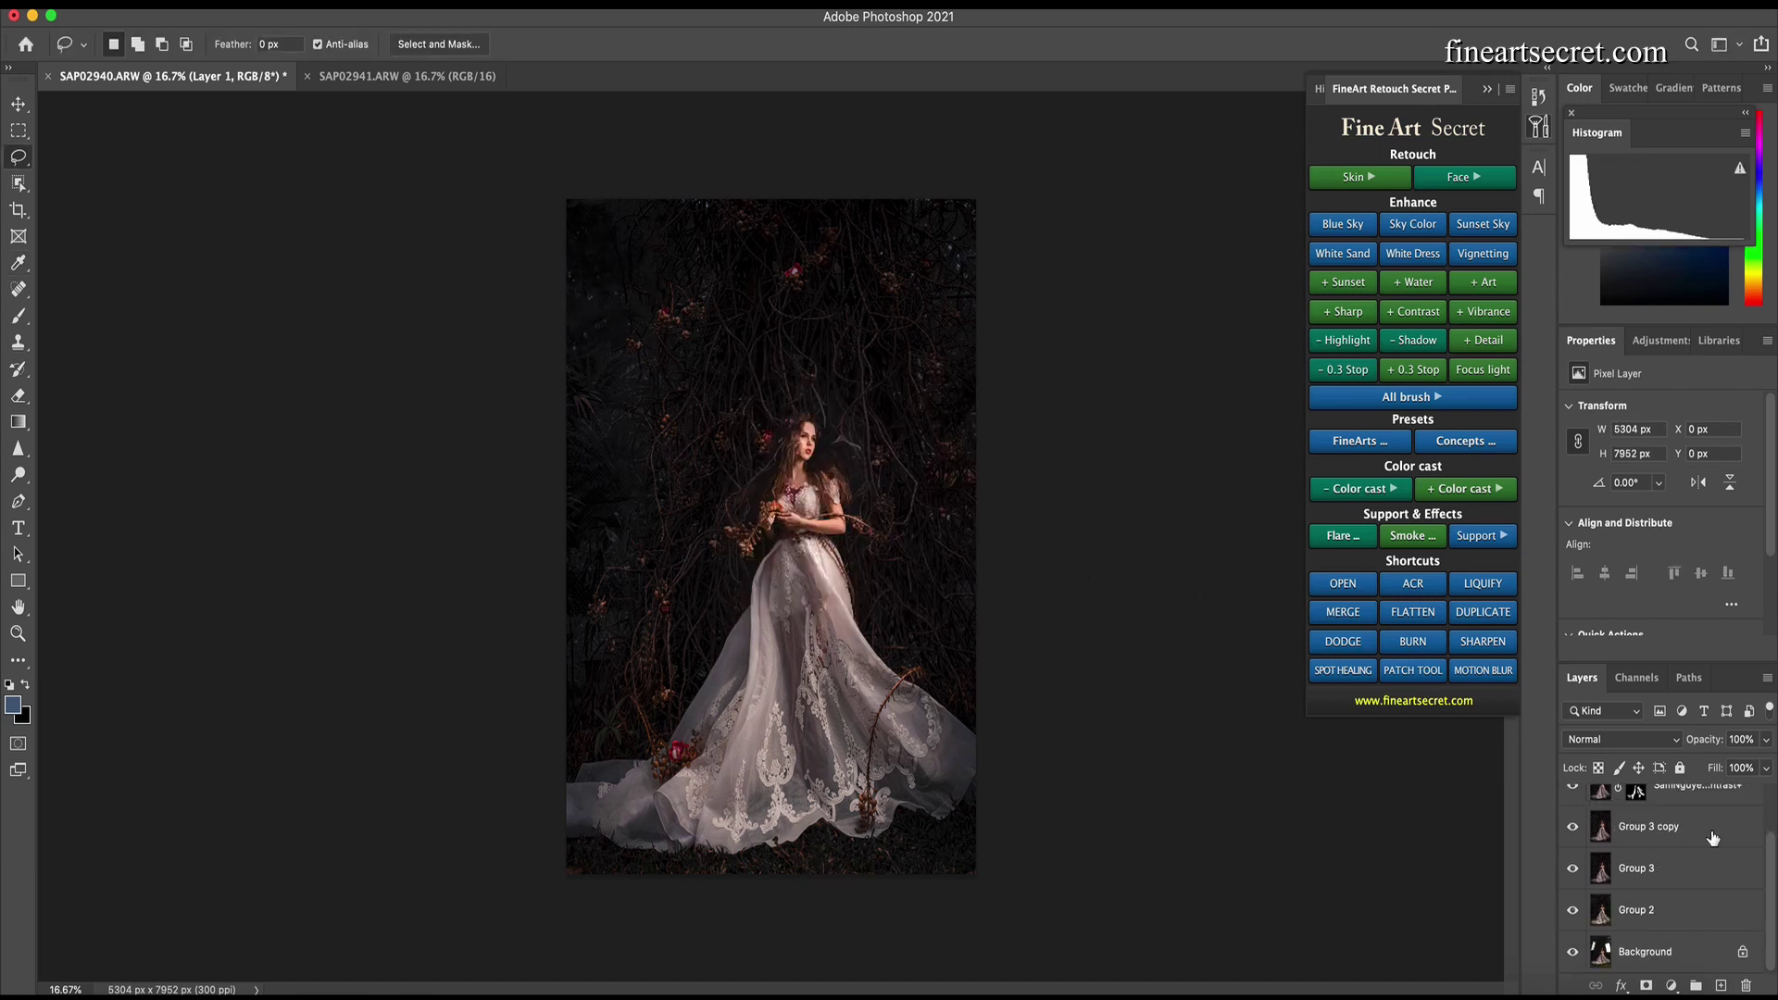
Group the top retouch layers into Group 4 and toggle it to compare
left_click(1681, 842, "shift")
key("ctrl+g")
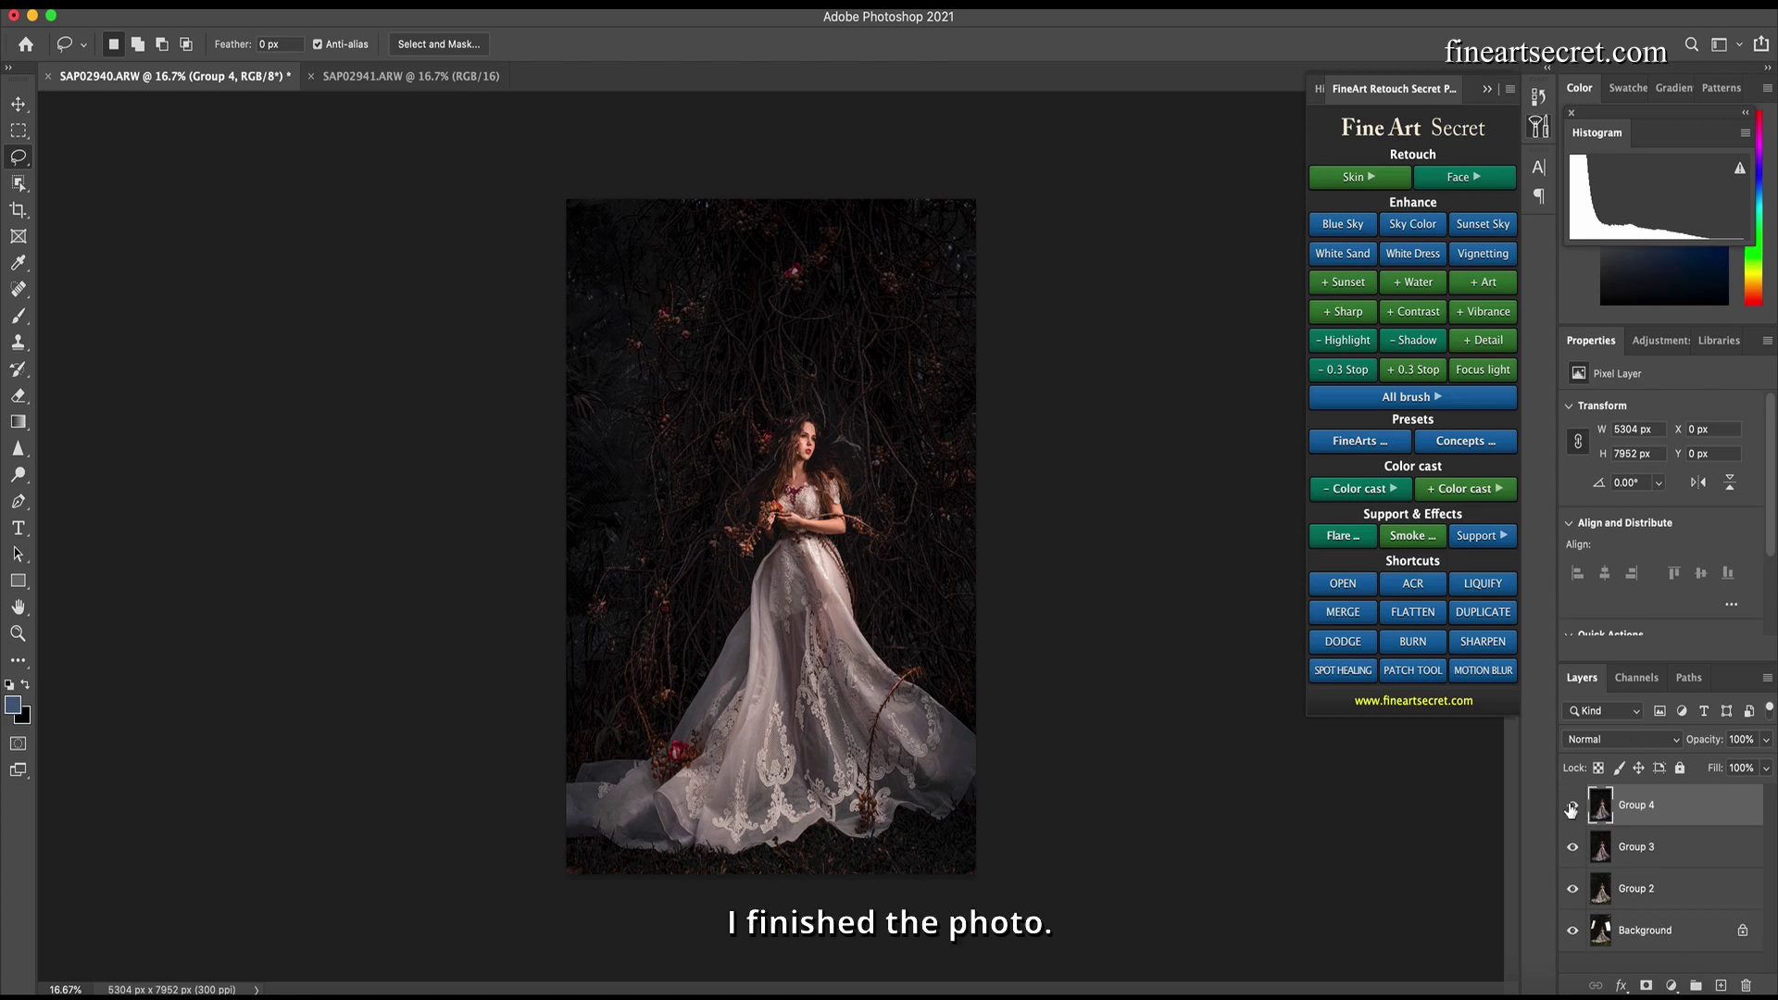
left_click(1572, 806)
left_click(1572, 807)
left_click(1572, 807)
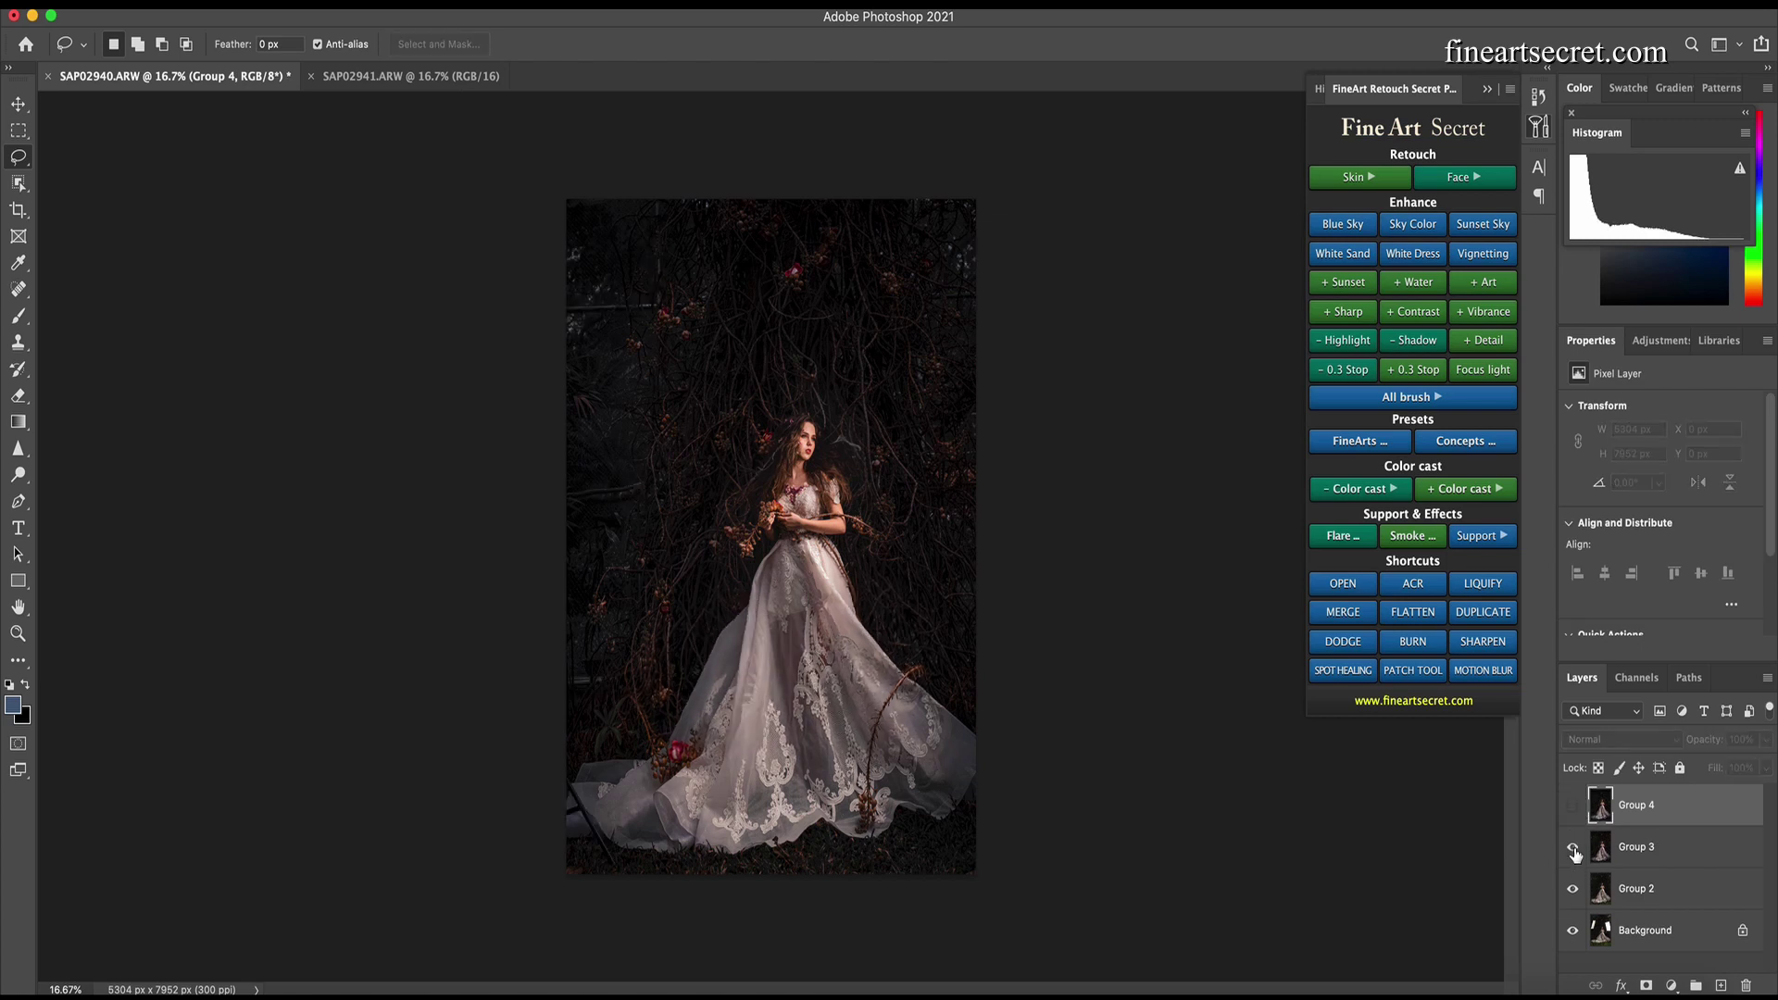
Hide Groups 3 and 2 to view the original, then turn all groups back on
left_click(1575, 850)
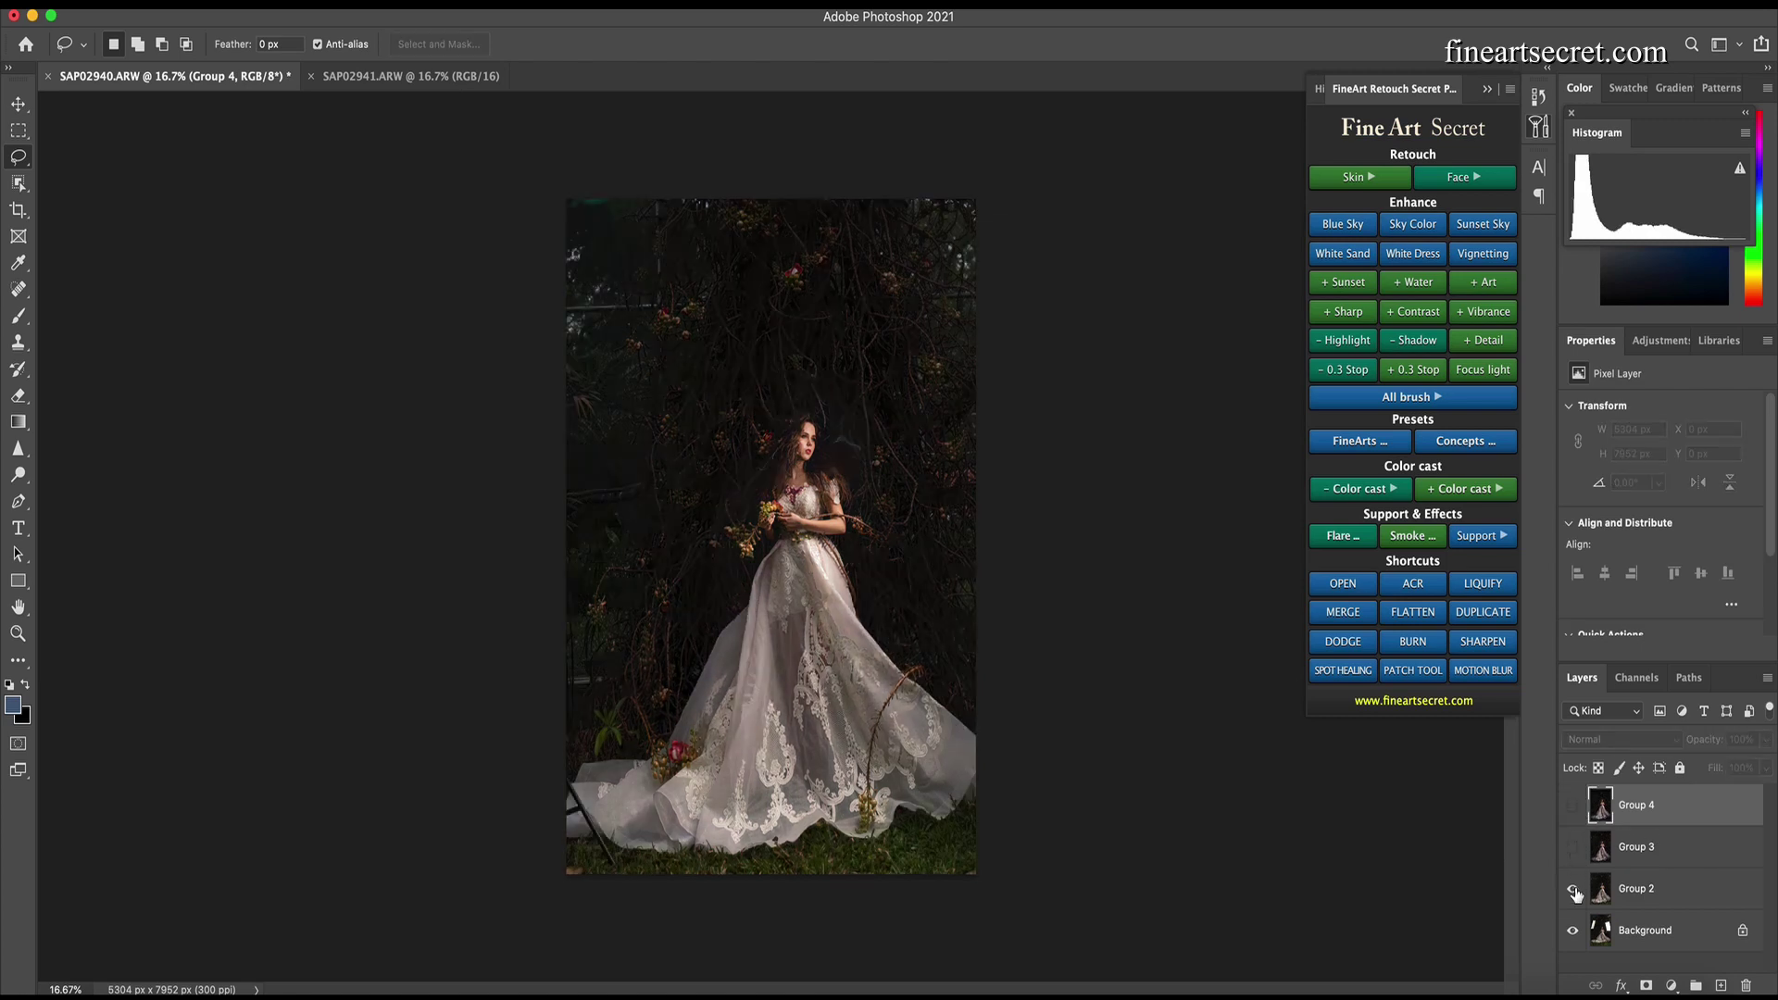
left_click(1574, 891)
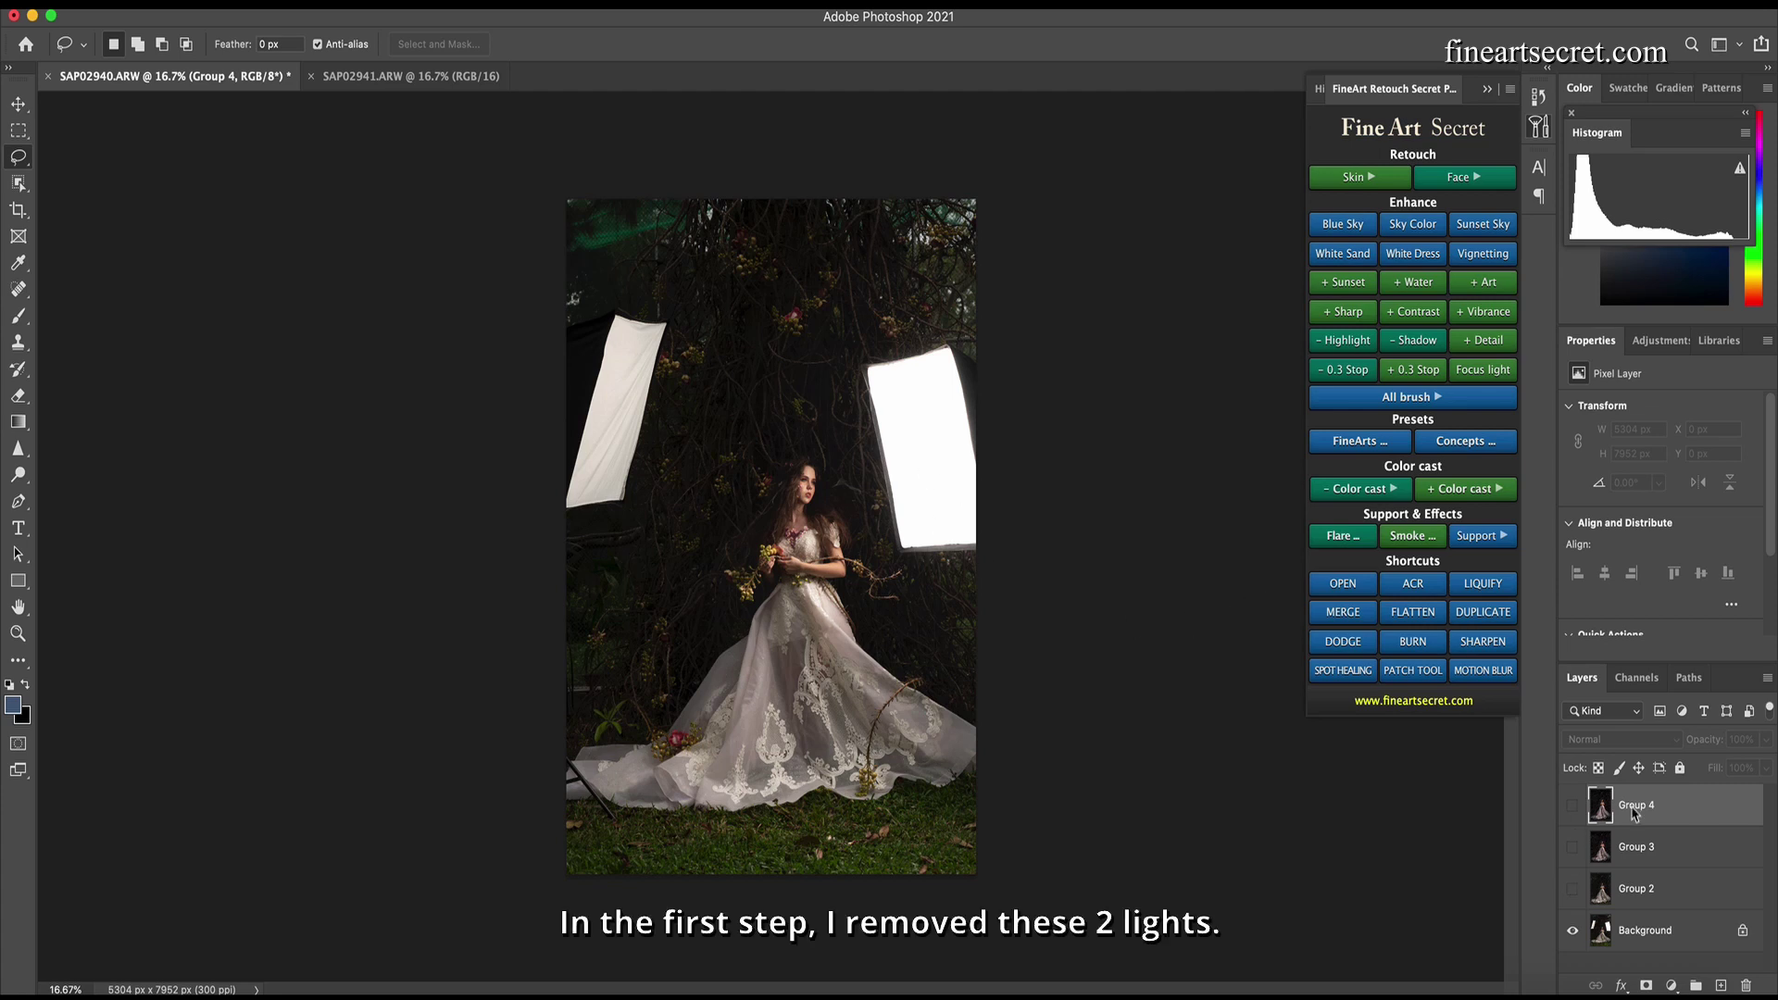
left_click(1575, 891)
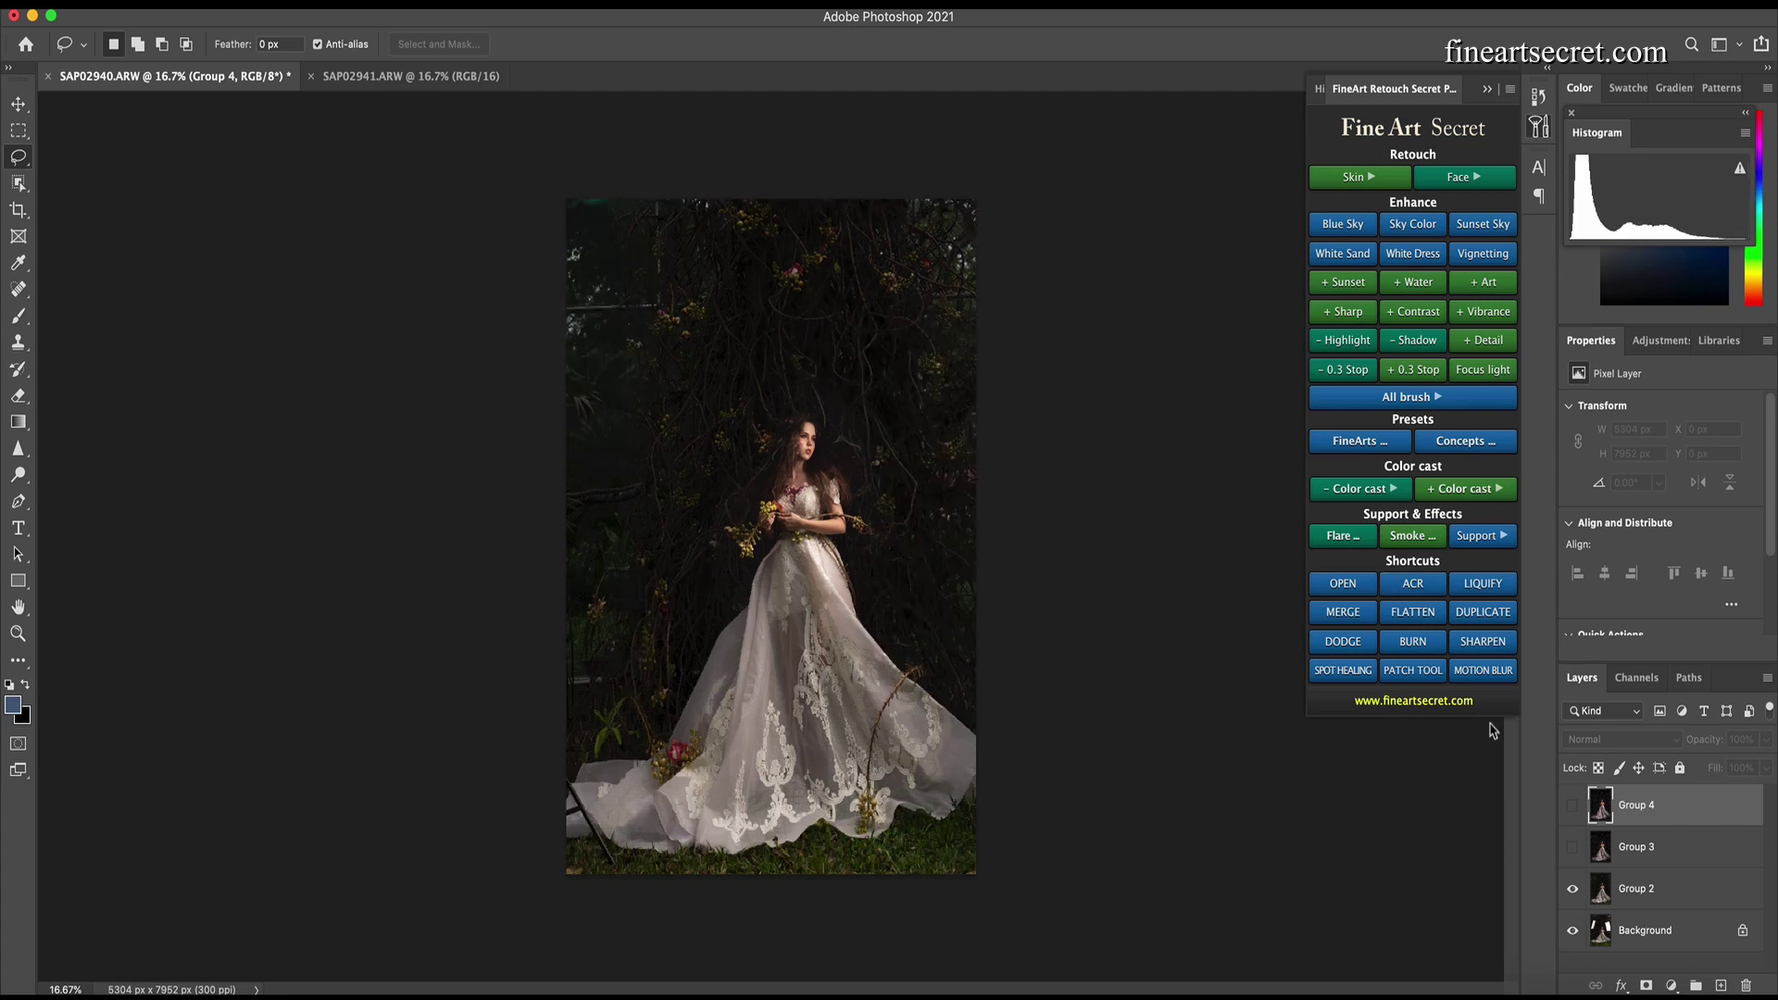
left_click(1572, 848)
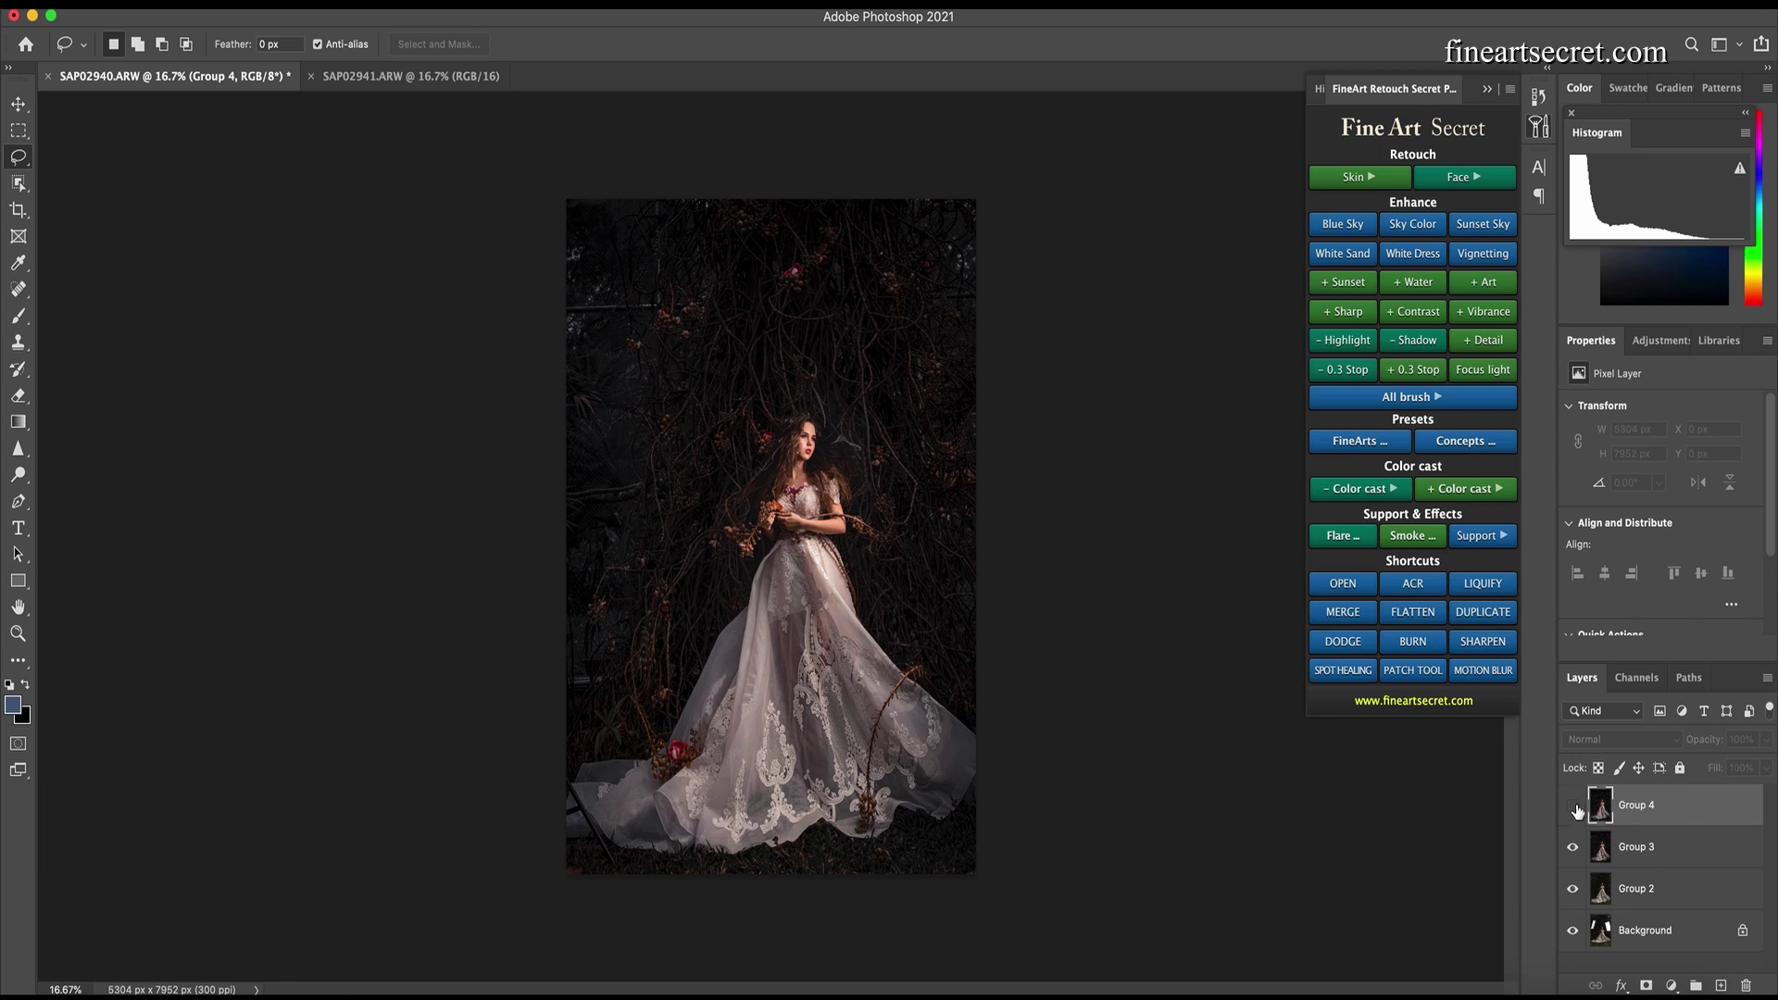
left_click(1574, 806)
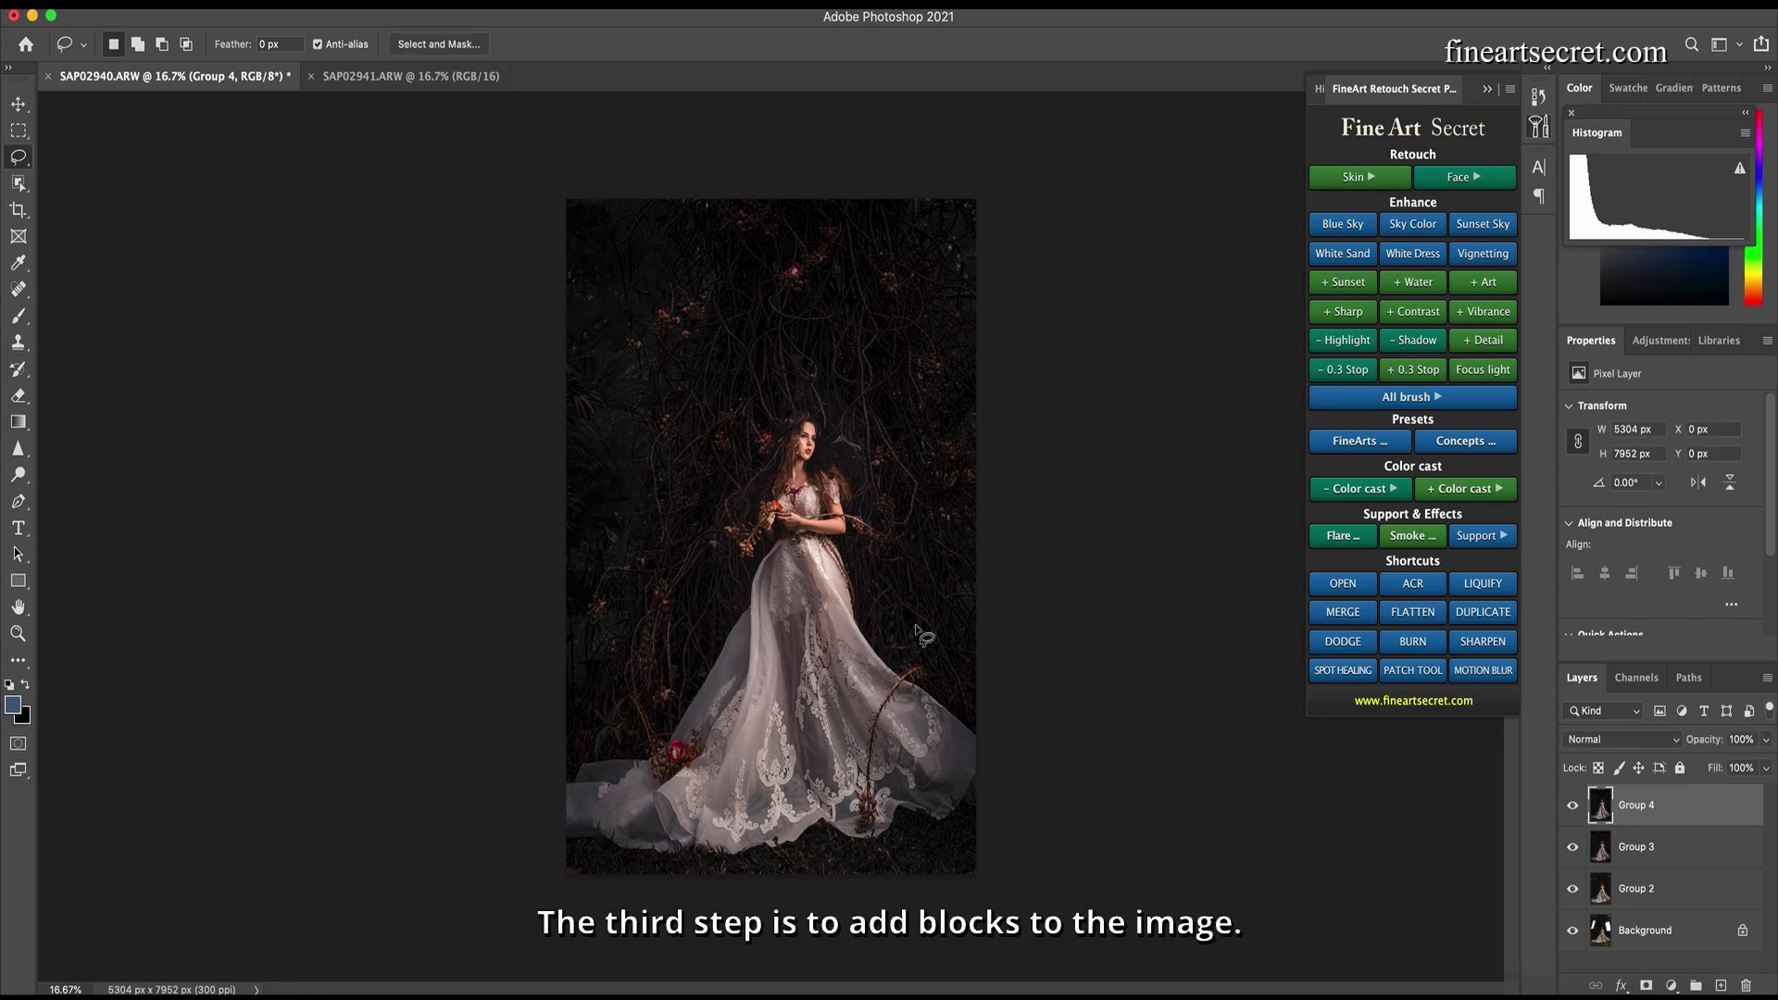